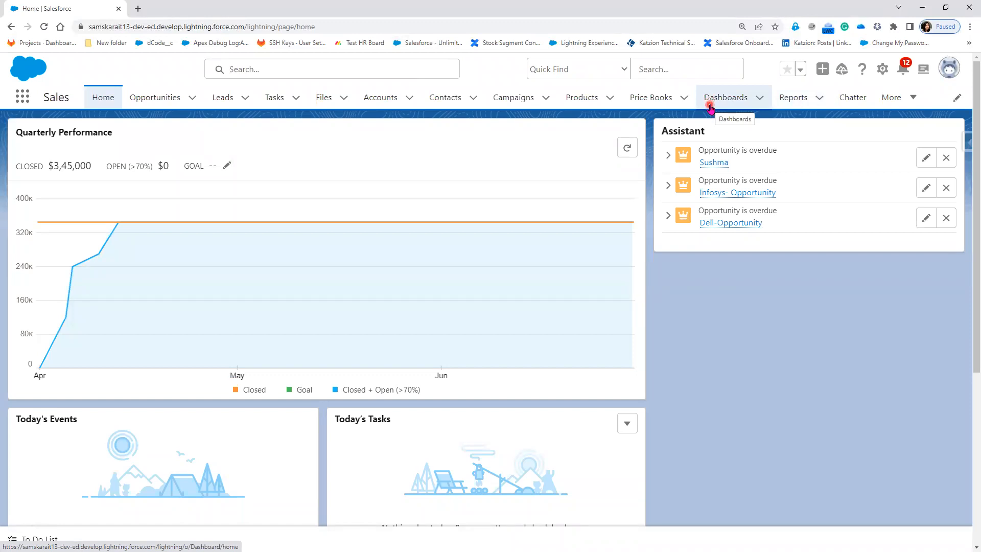
Step: Open the Reports page of the Sales app
click(789, 99)
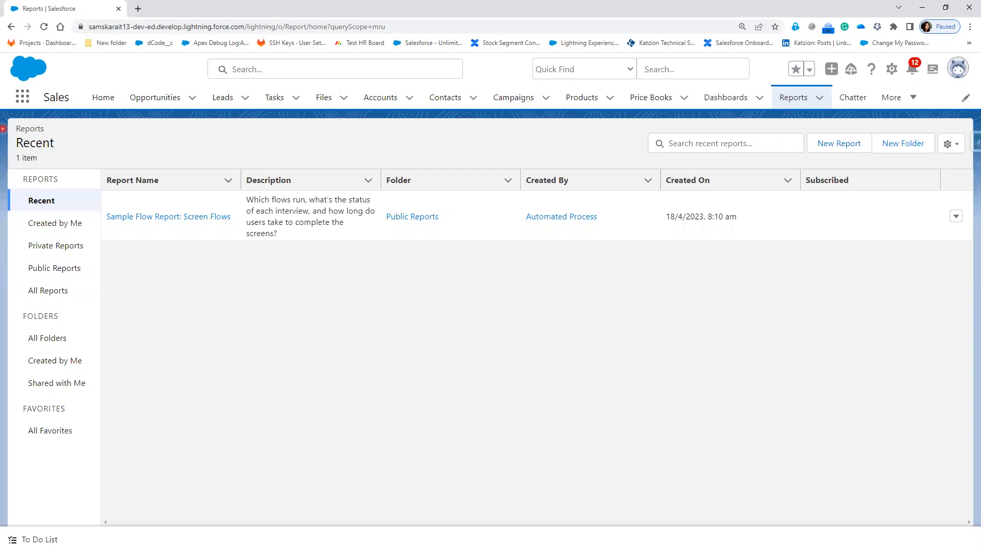
mouse_move(869, 157)
mouse_down()
mouse_move(848, 126)
mouse_move(814, 130)
mouse_up()
drag(860, 151, 867, 154)
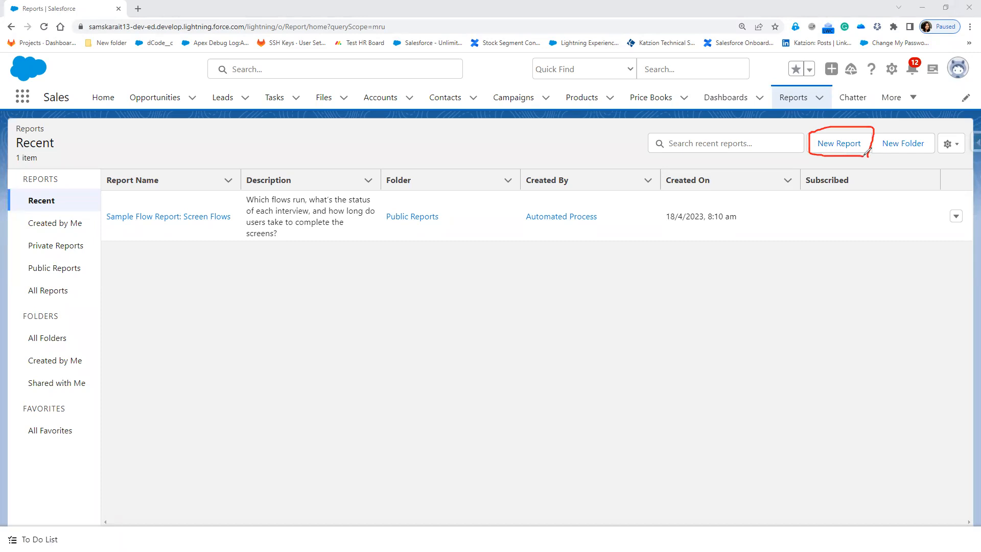
mouse_move(877, 125)
mouse_down()
mouse_move(872, 155)
mouse_move(935, 154)
mouse_move(933, 129)
mouse_move(877, 125)
mouse_up()
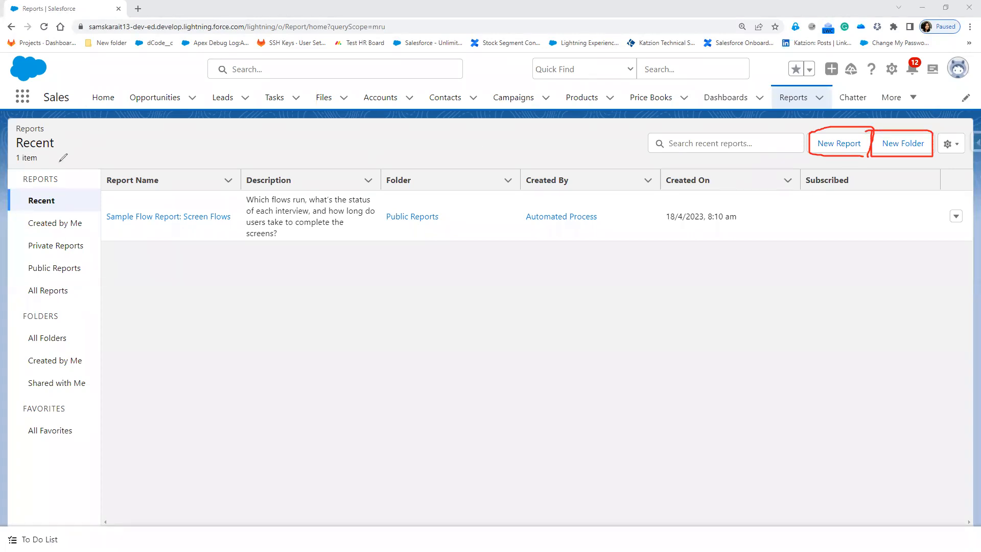
mouse_move(8, 163)
mouse_down()
mouse_move(906, 159)
mouse_move(974, 202)
mouse_up()
mouse_move(973, 258)
mouse_down()
mouse_move(966, 478)
mouse_move(179, 539)
mouse_move(16, 491)
mouse_move(11, 502)
mouse_up()
drag(104, 168, 93, 486)
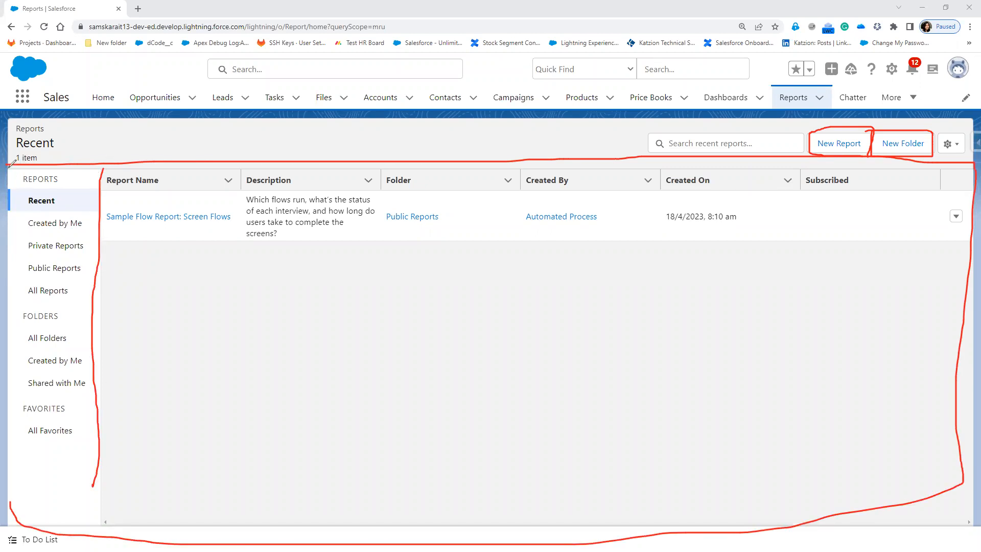
mouse_move(9, 166)
mouse_down()
mouse_move(24, 439)
mouse_move(16, 504)
mouse_up()
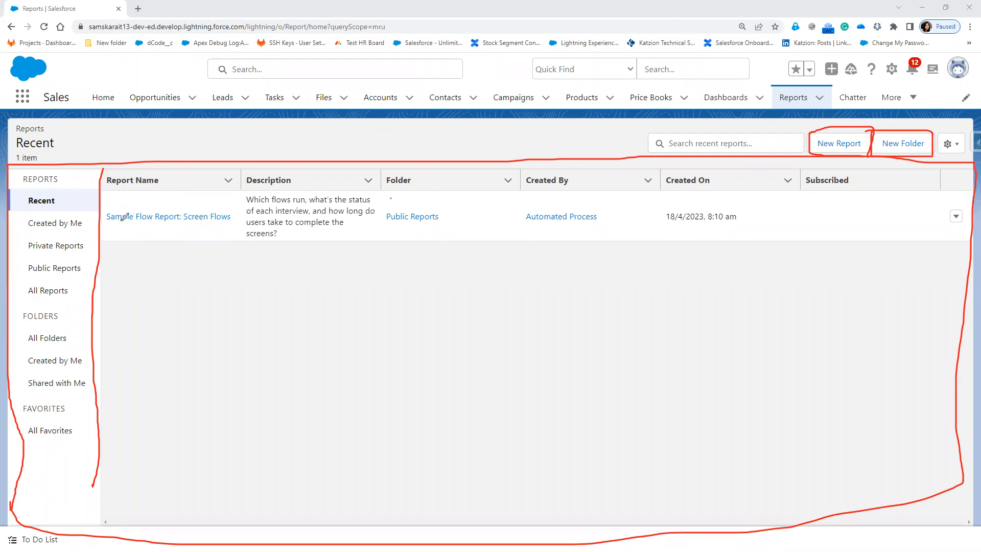
drag(114, 221, 217, 222)
mouse_move(429, 198)
mouse_down()
mouse_move(393, 235)
mouse_move(416, 187)
mouse_move(404, 199)
mouse_up()
mouse_move(526, 206)
mouse_down()
mouse_move(620, 225)
mouse_move(538, 186)
mouse_up()
mouse_move(669, 193)
mouse_down()
mouse_move(736, 224)
mouse_move(685, 195)
mouse_up()
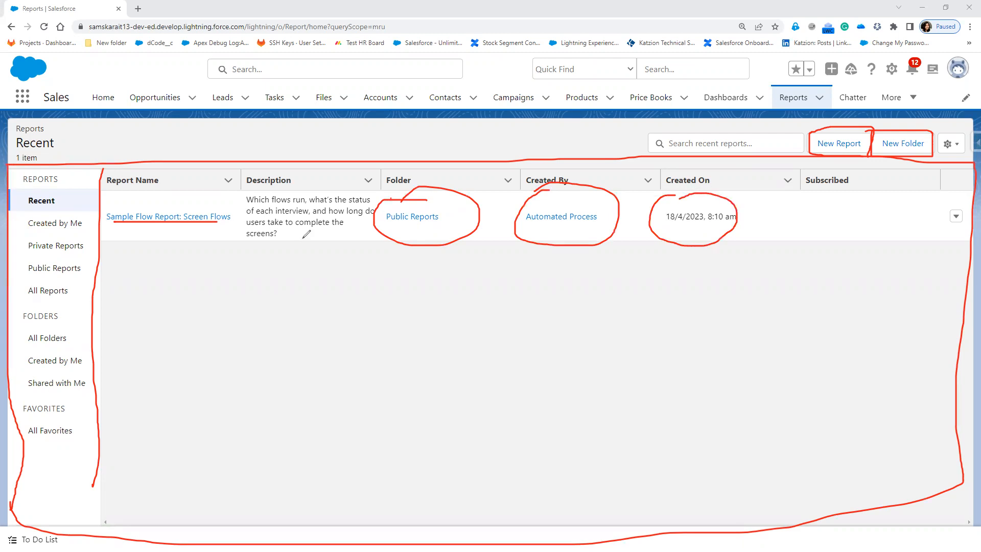
drag(231, 244, 363, 249)
key(Escape)
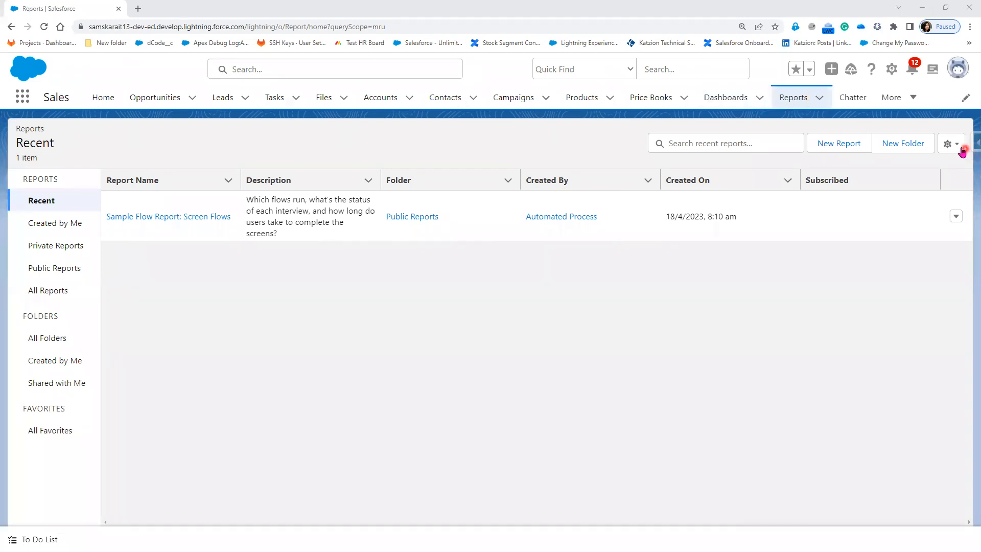
Step: Narrow the Created By column in the recent reports list and reset the column widths
click(958, 146)
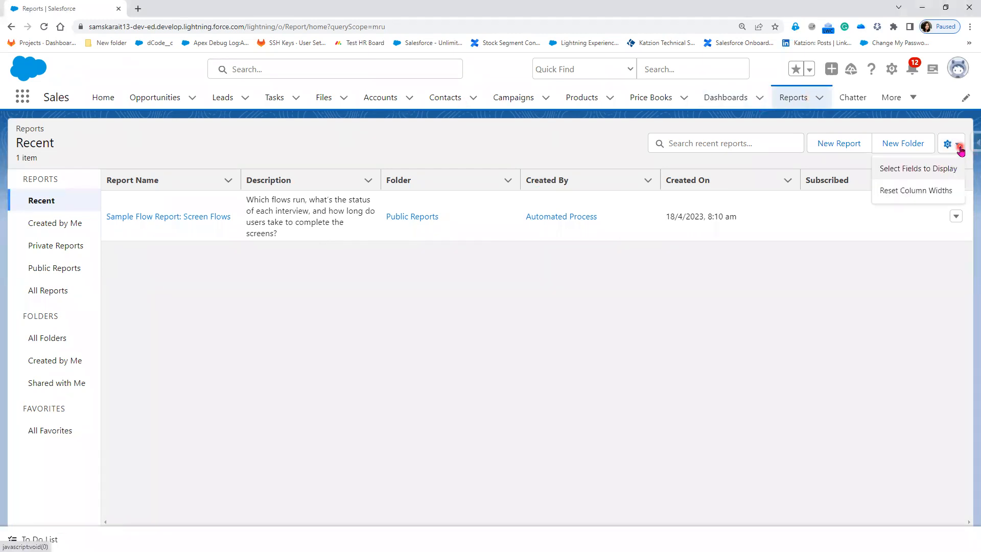
click(946, 192)
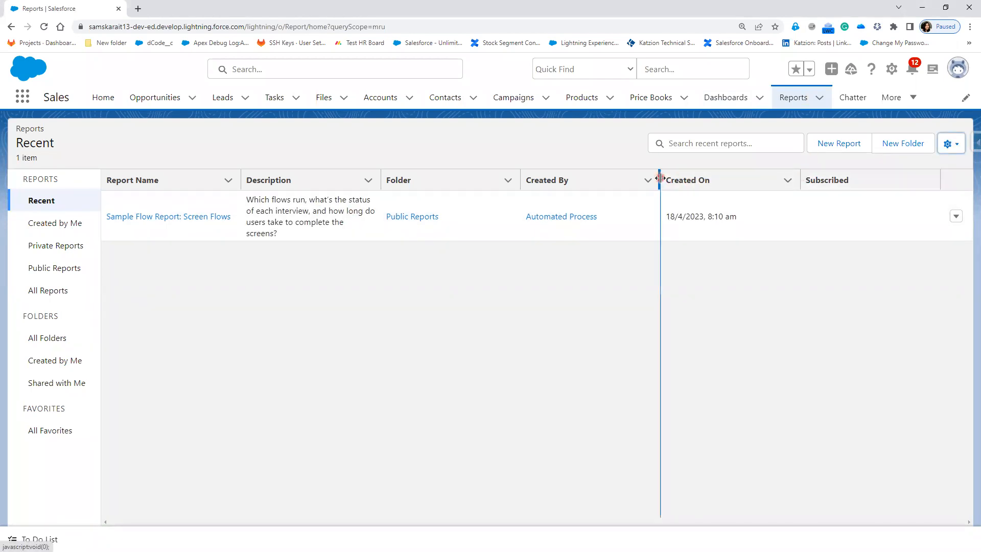
click(542, 191)
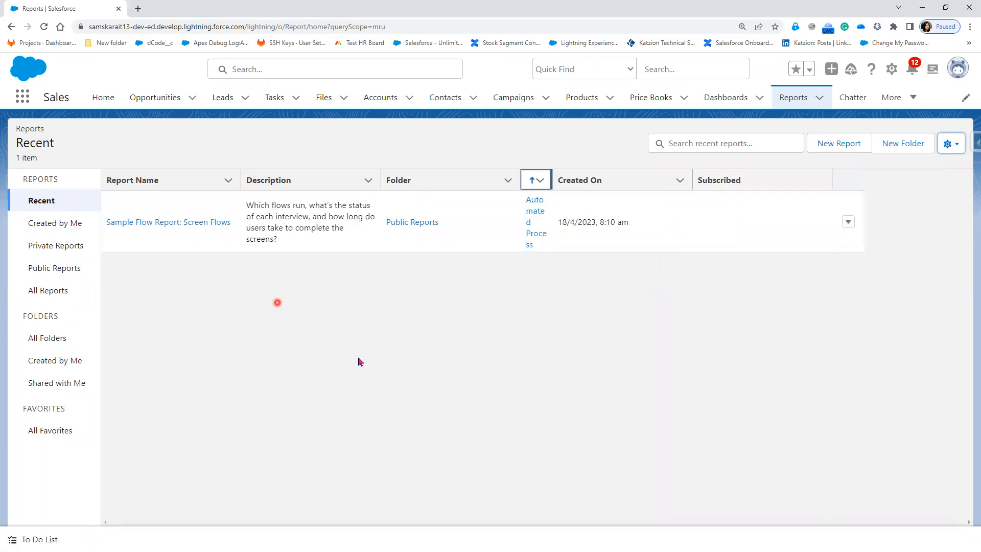
click(951, 144)
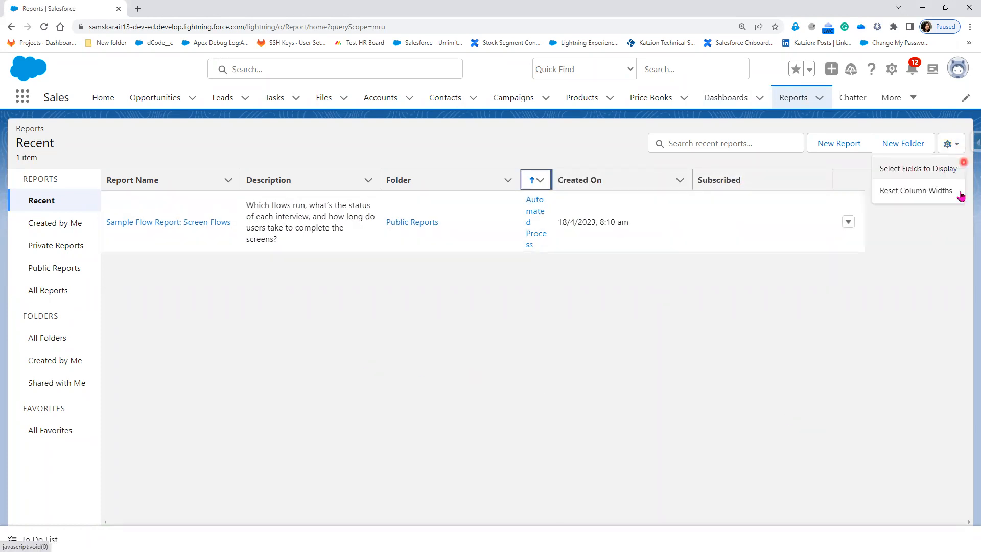
click(959, 198)
click(952, 145)
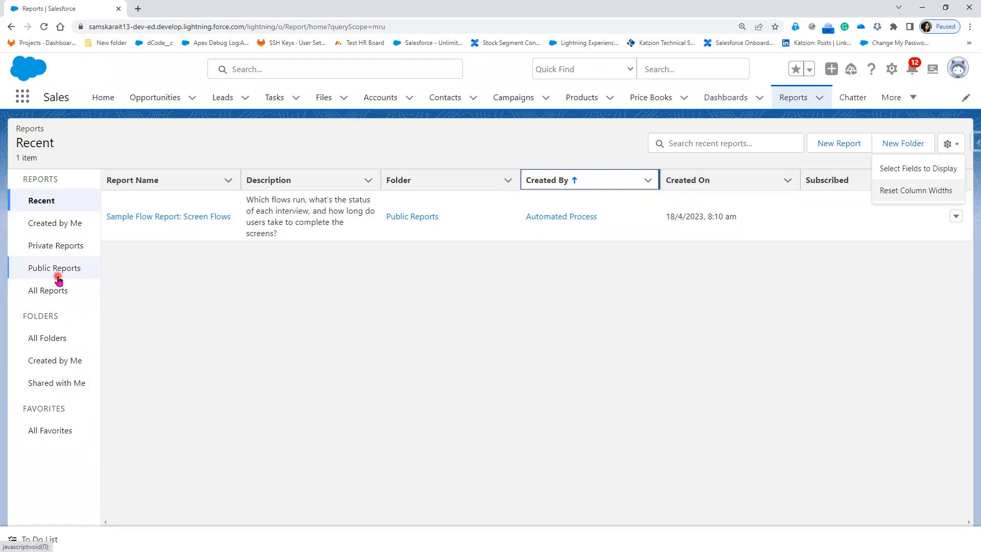
Step: View the report lists Created by Me, Private Reports, Public Reports and All Reports one after another
click(56, 233)
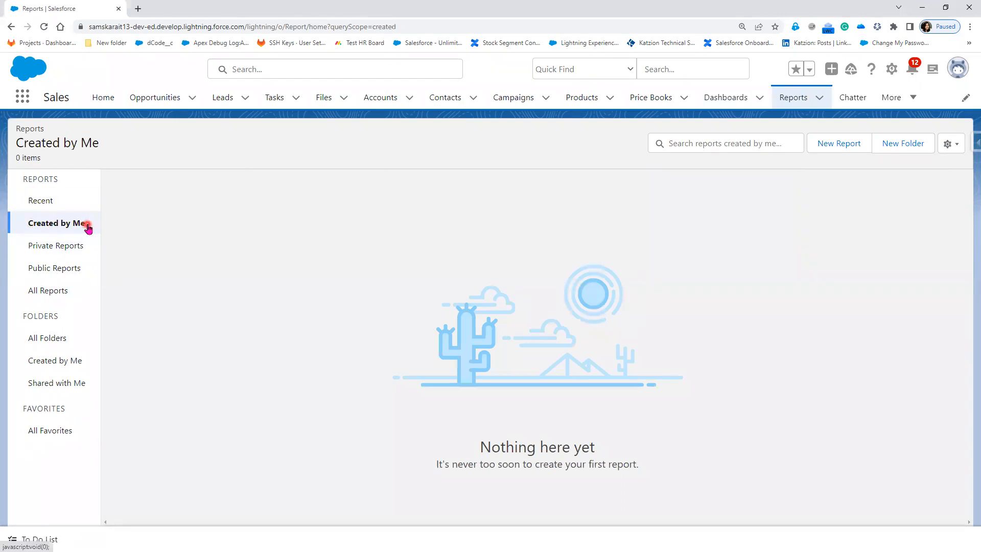
click(84, 247)
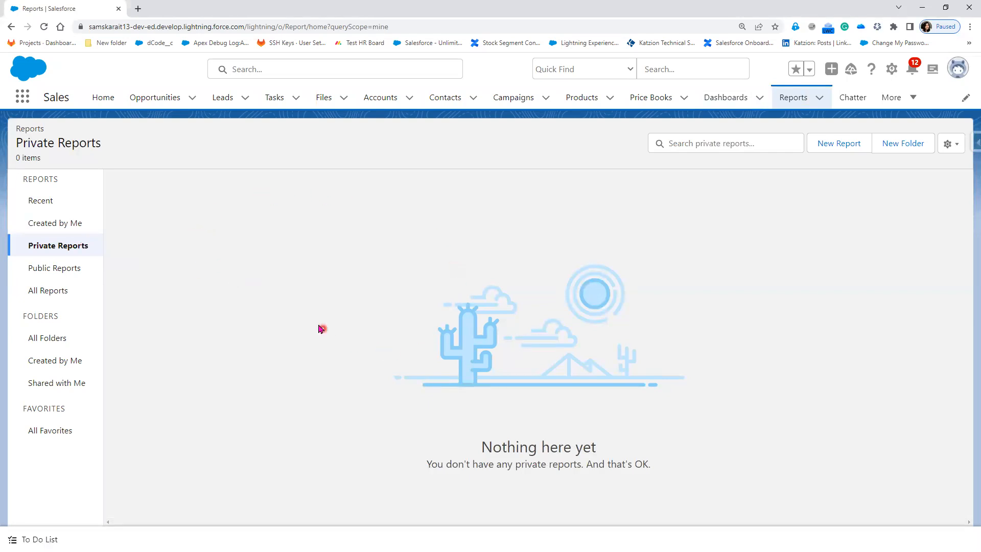
click(69, 272)
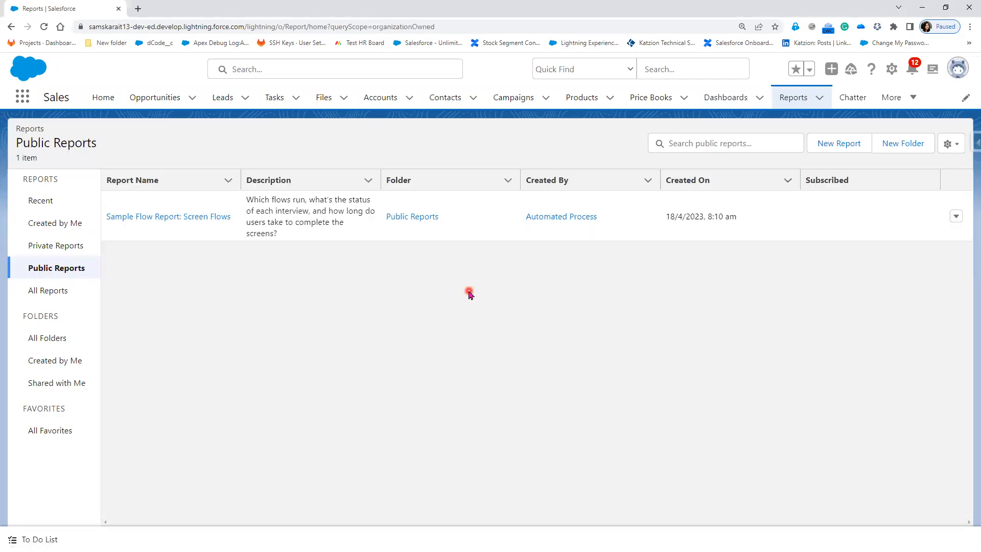
click(62, 295)
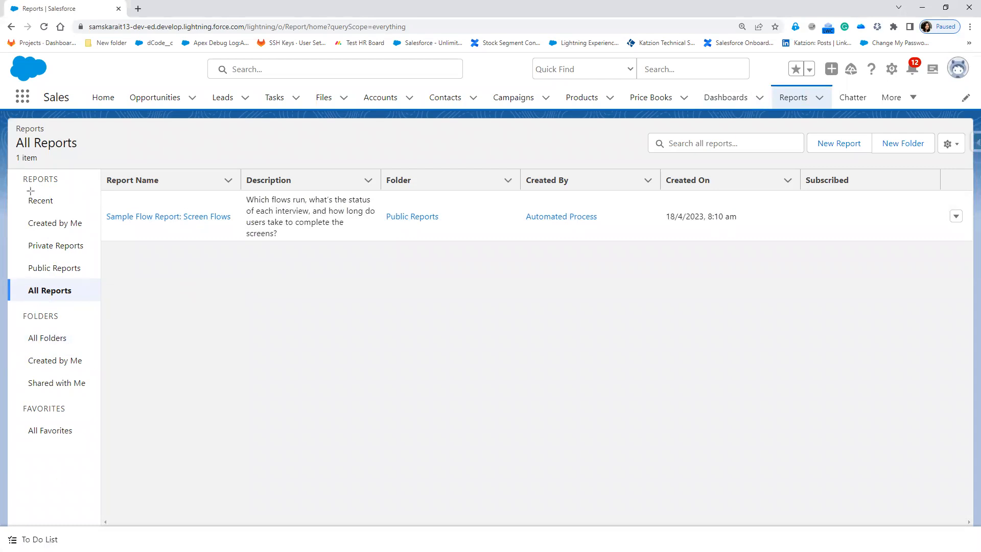
drag(11, 188, 94, 302)
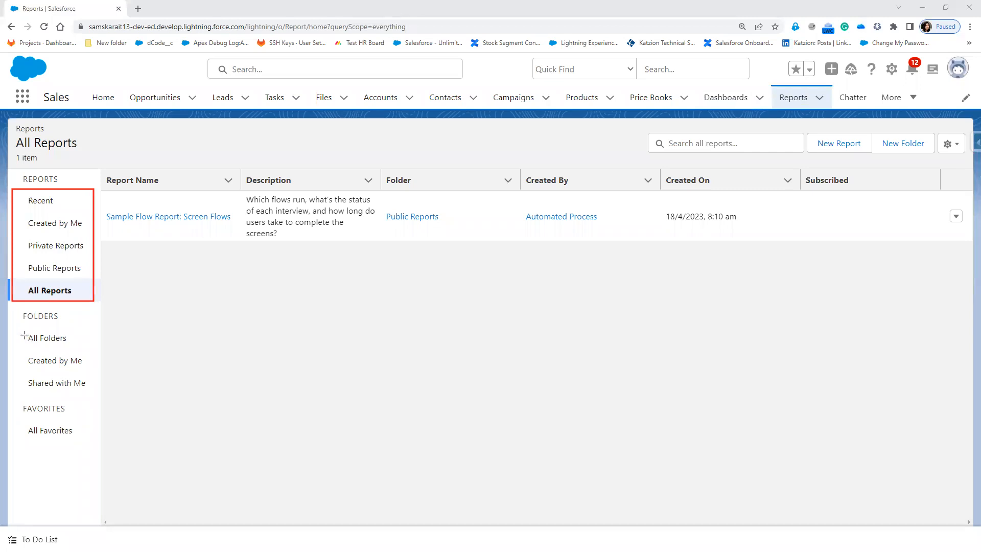
mouse_move(23, 329)
mouse_down()
mouse_move(92, 411)
mouse_move(88, 439)
mouse_up()
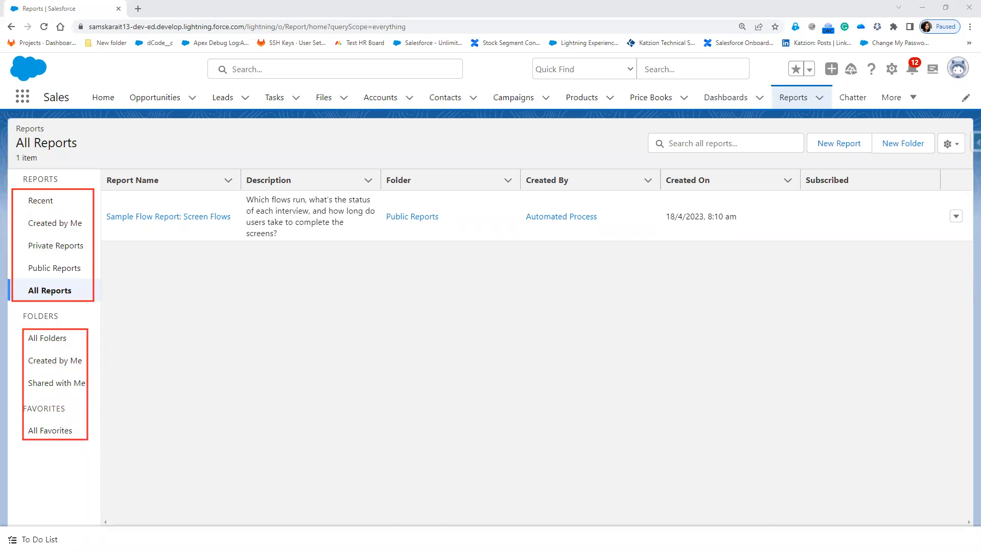
key(e)
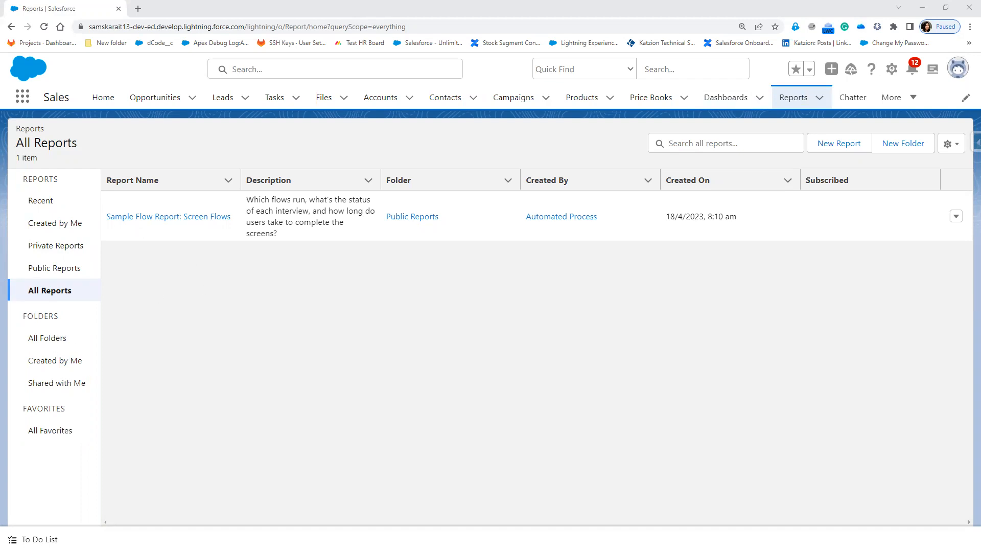
Step: View the report folder lists All Folders, Created by Me and Shared with Me, and the All Favorites list
click(49, 339)
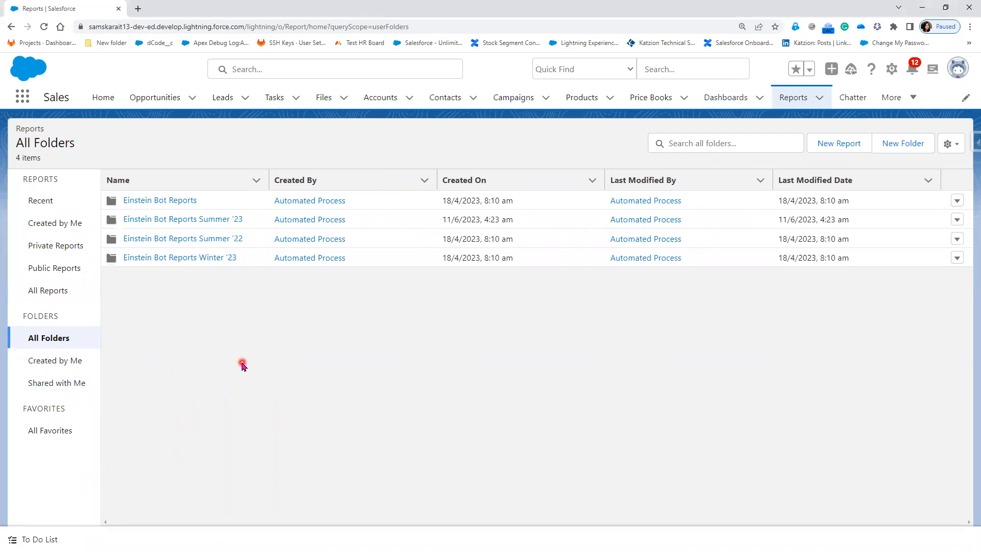
click(57, 367)
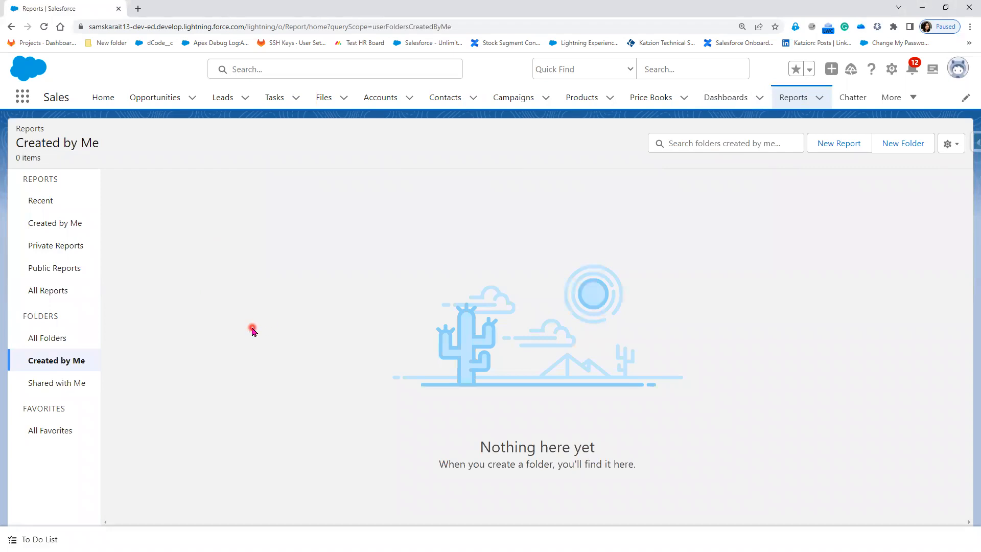
click(60, 384)
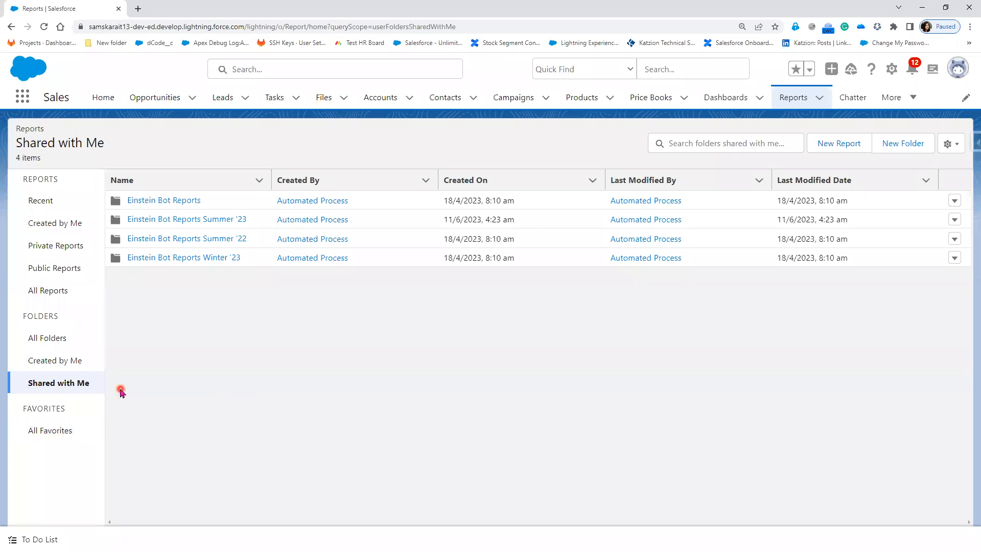
click(61, 434)
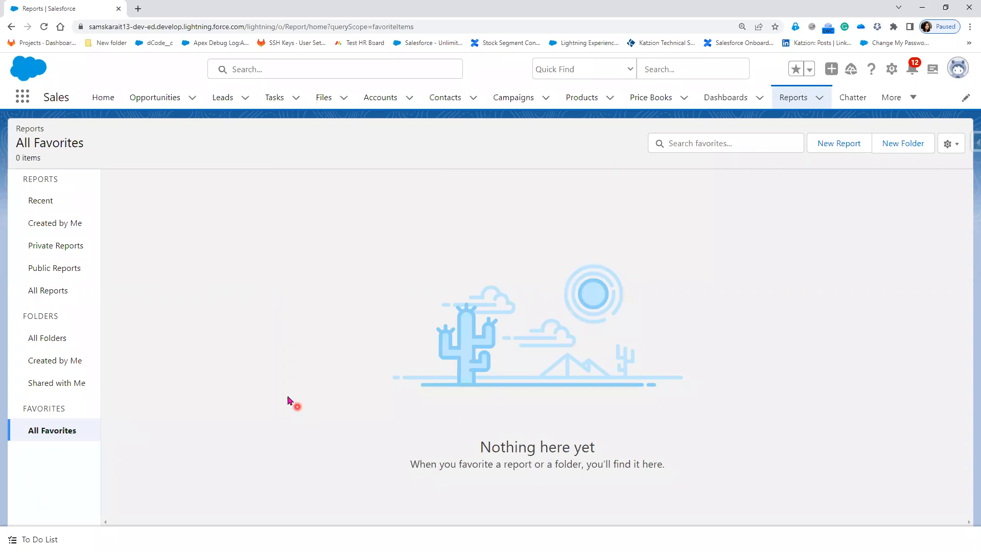
Step: Switch to Salesforce Classic and open its Reports page, declining the improved Reports tab tour
click(966, 69)
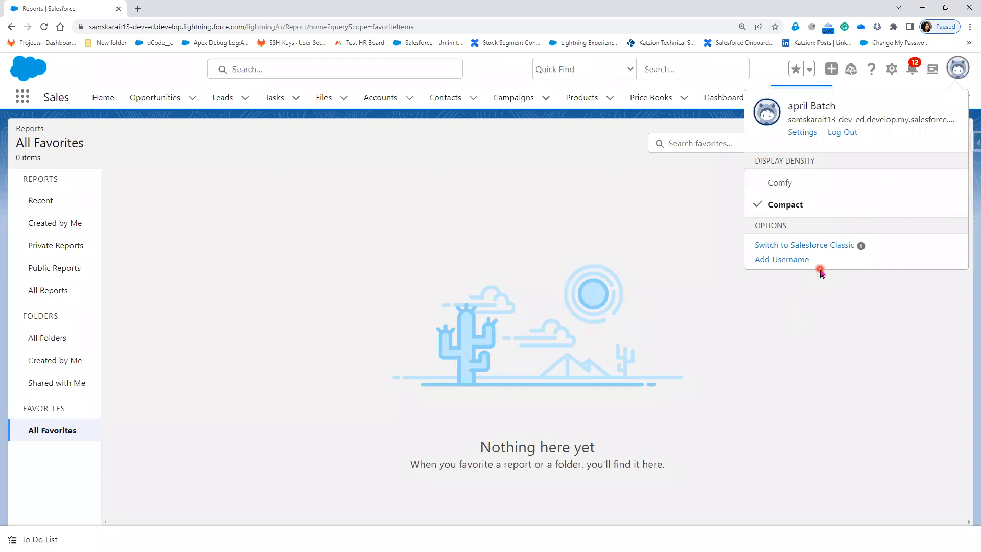
click(824, 250)
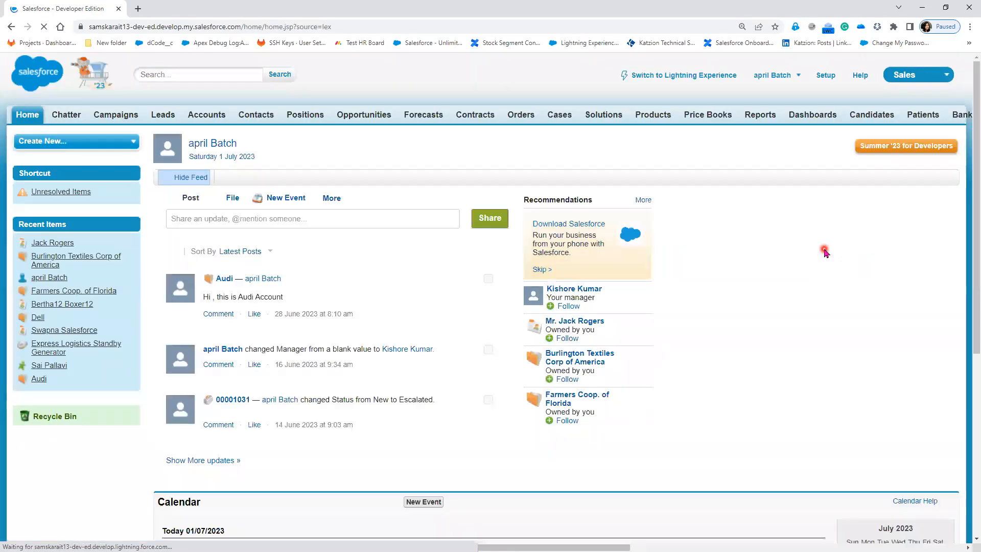
click(764, 117)
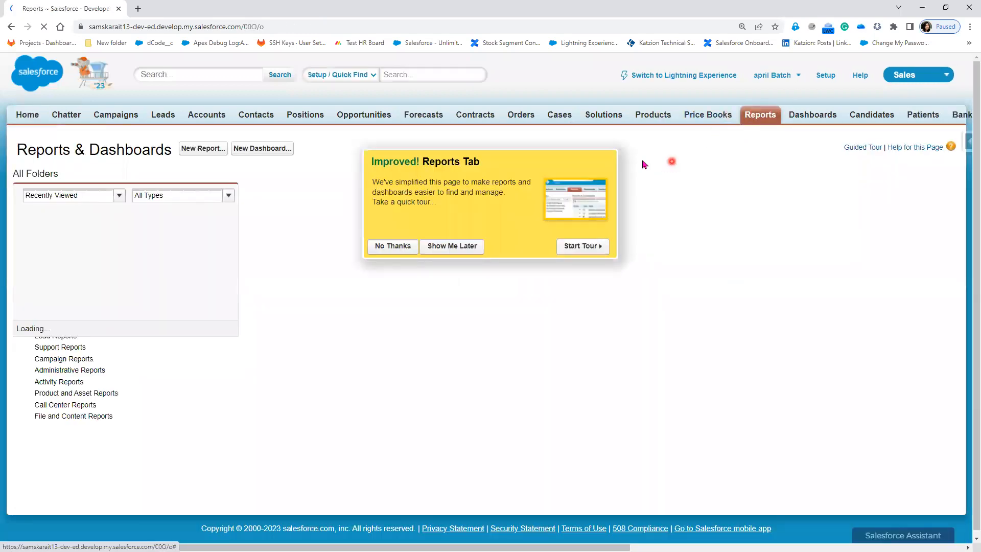
click(391, 249)
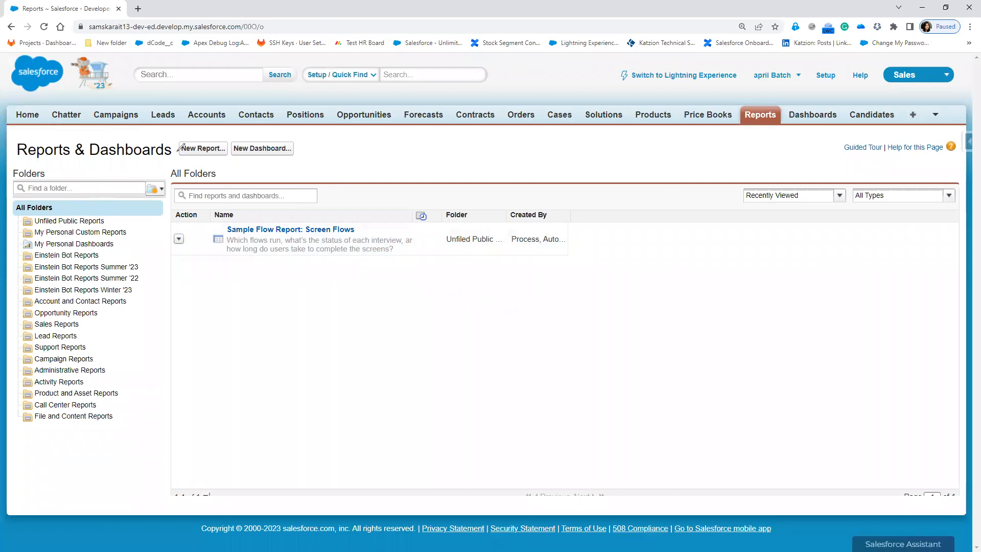
mouse_move(174, 139)
mouse_down()
mouse_move(232, 149)
mouse_move(187, 159)
mouse_move(174, 134)
mouse_up()
mouse_move(230, 146)
mouse_down()
mouse_move(231, 163)
mouse_move(306, 161)
mouse_move(307, 134)
mouse_move(227, 134)
mouse_up()
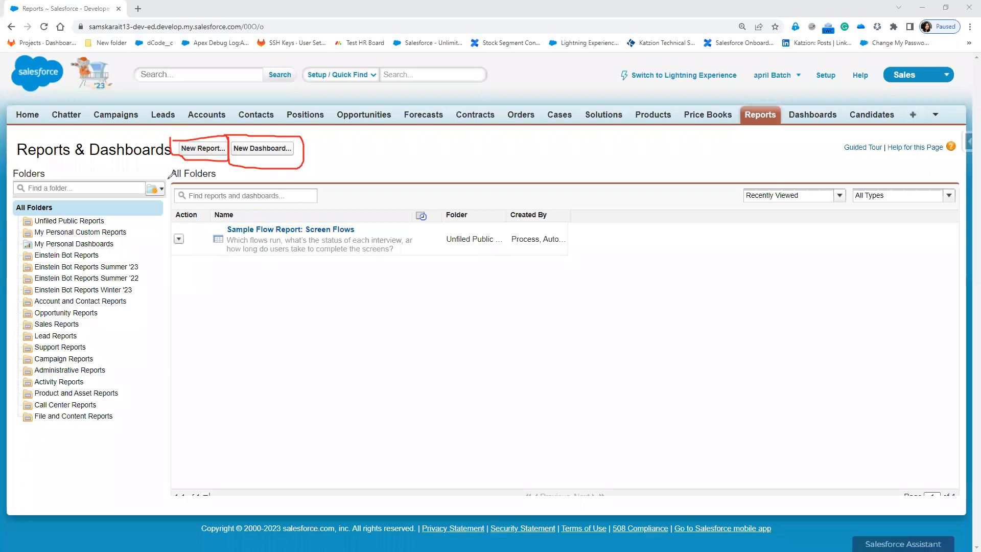
mouse_move(168, 176)
mouse_down()
mouse_move(146, 190)
mouse_move(162, 201)
mouse_move(176, 182)
mouse_up()
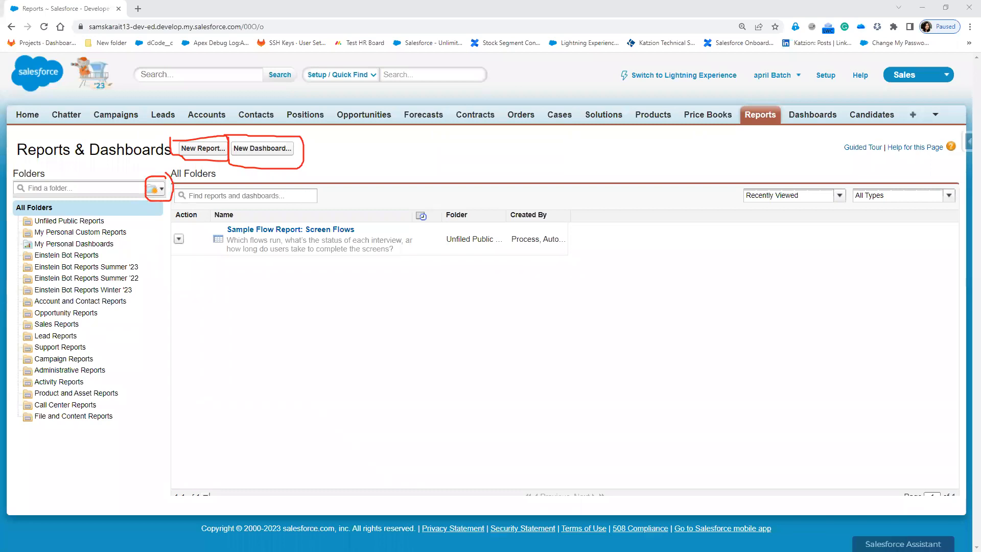
Step: Look at the options for creating a new report folder or dashboard folder without choosing one
click(155, 189)
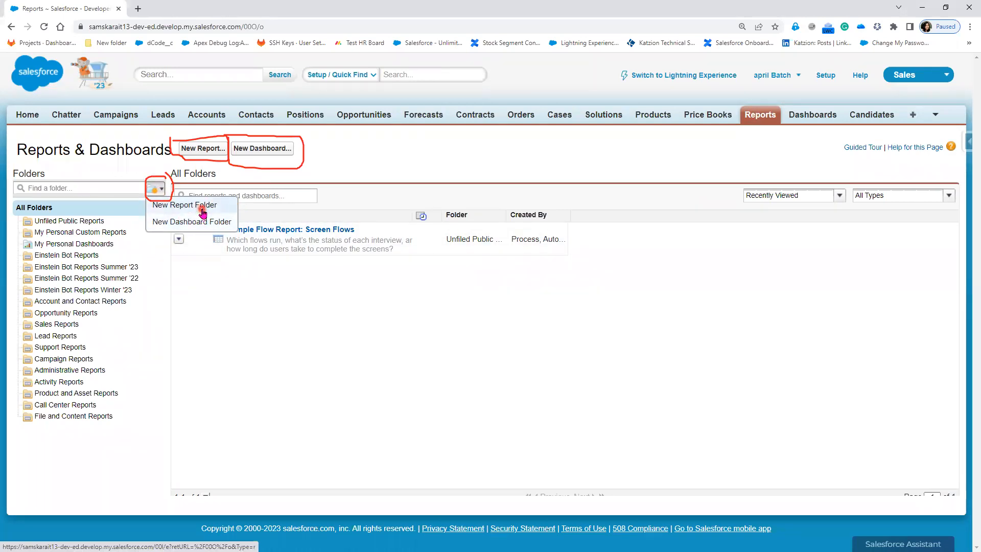
click(239, 293)
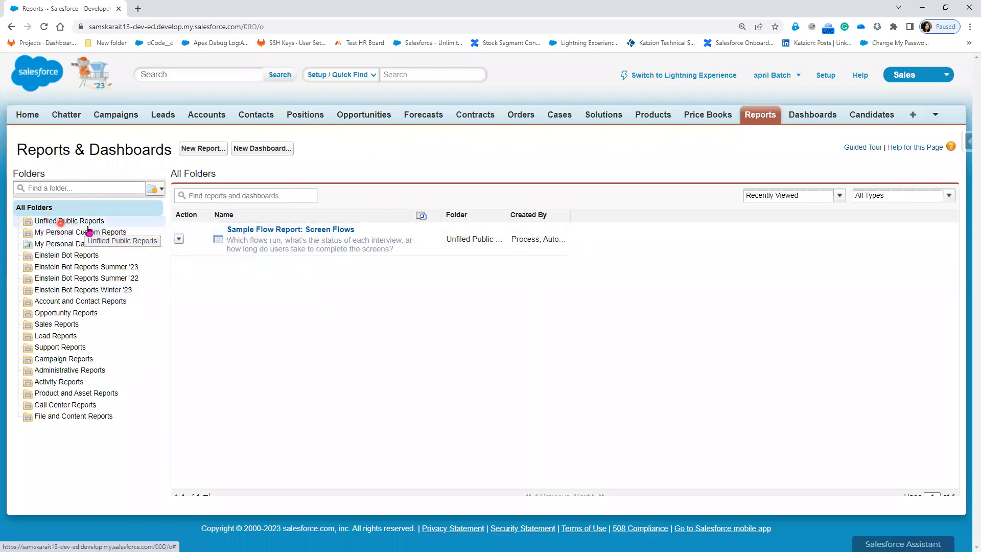
Step: Browse the Unfiled Public Reports, My Personal Custom Reports, My Personal Dashboards, Einstein Bot Reports and Einstein Bot Reports Summer '23 folders
click(101, 222)
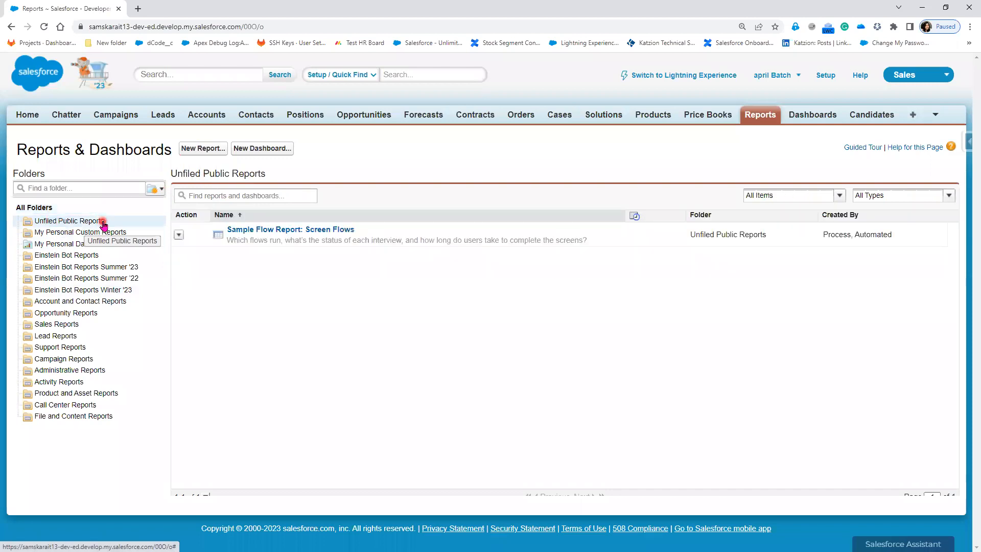
click(118, 234)
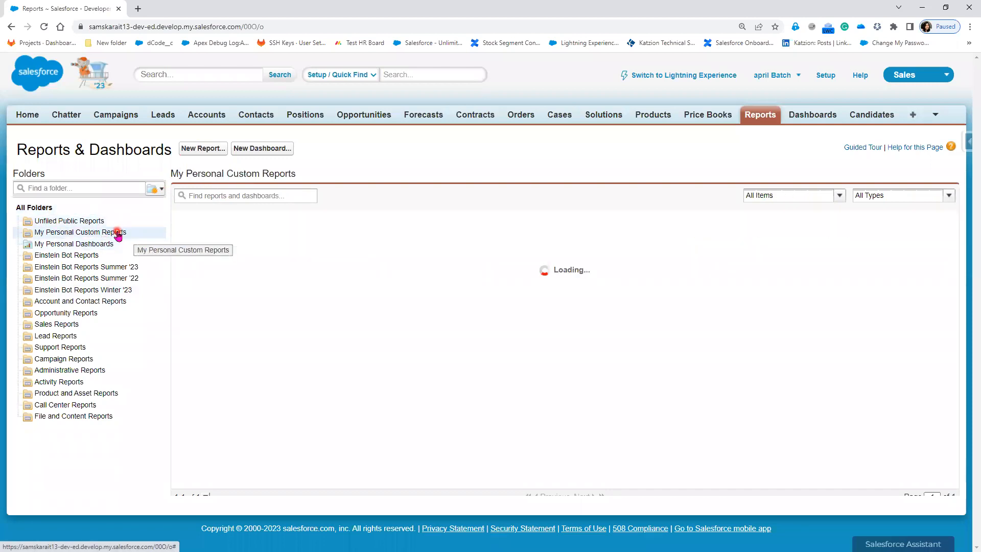
click(120, 245)
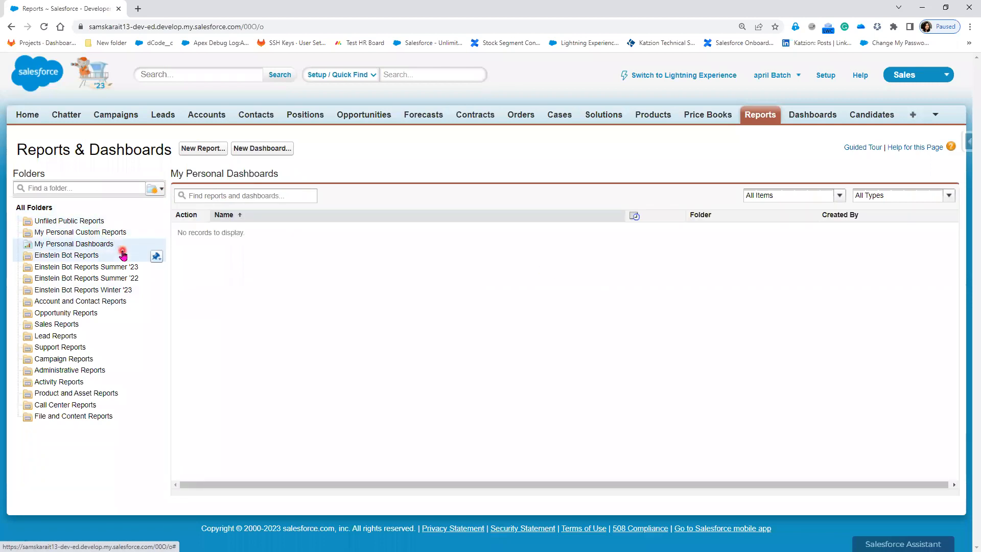
click(121, 256)
click(117, 267)
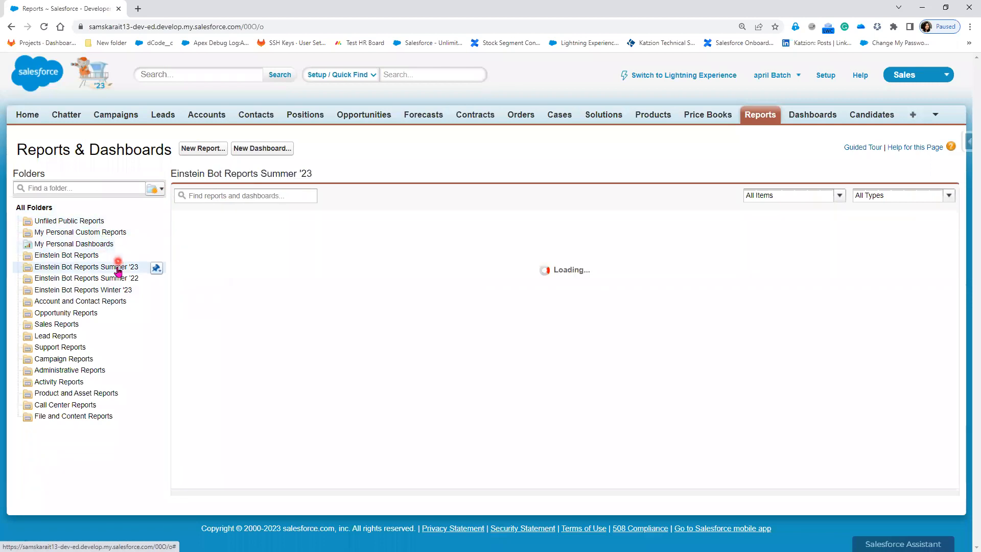
Step: Browse the Einstein Bot Reports Summer '22, Account and Contact Reports, Opportunity Reports and Sales Reports folders
click(108, 279)
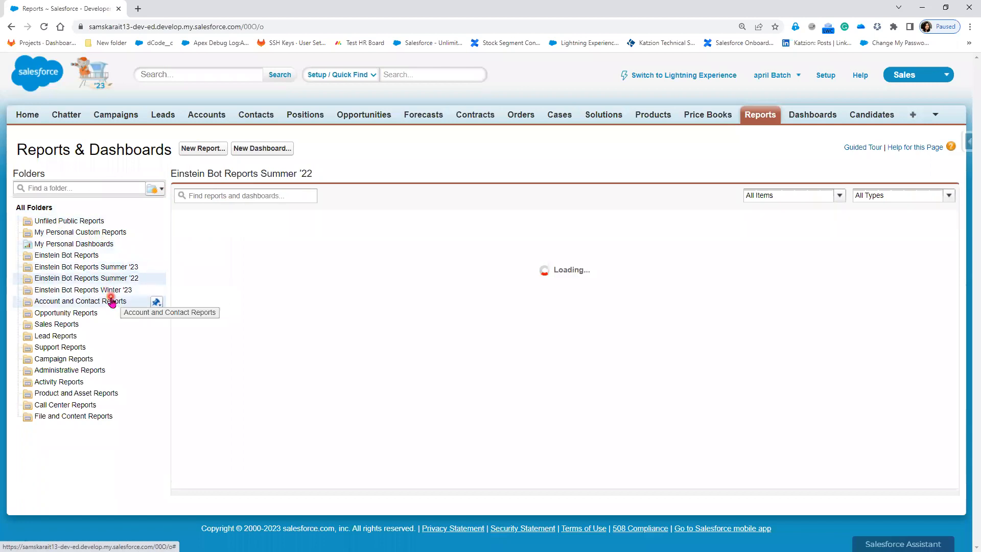
click(99, 303)
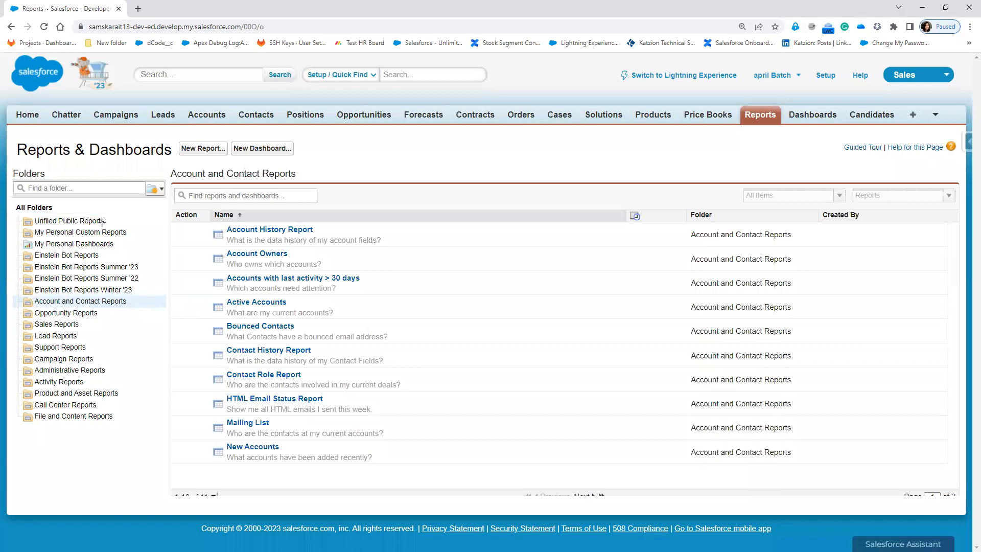
mouse_move(14, 209)
mouse_down()
mouse_move(143, 302)
mouse_move(159, 445)
mouse_up()
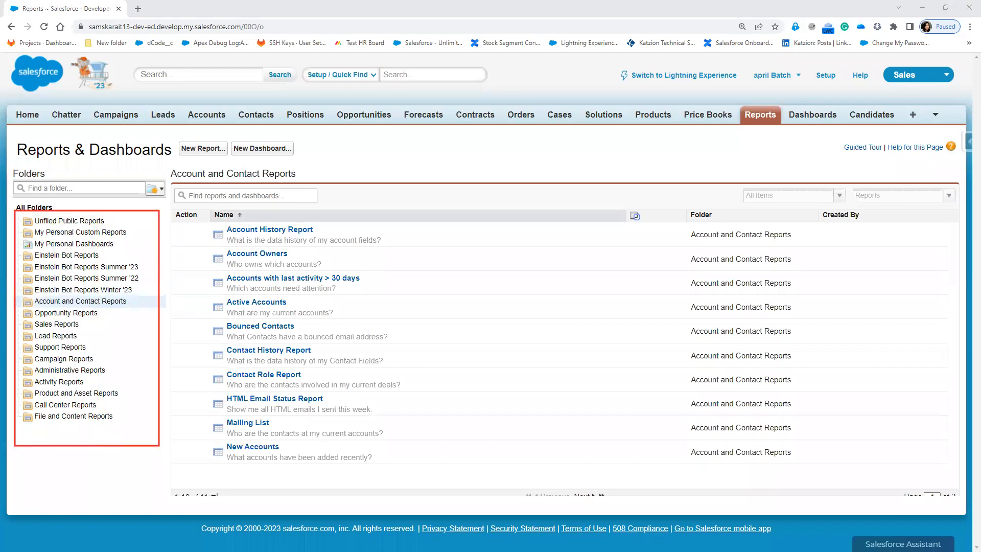
click(66, 313)
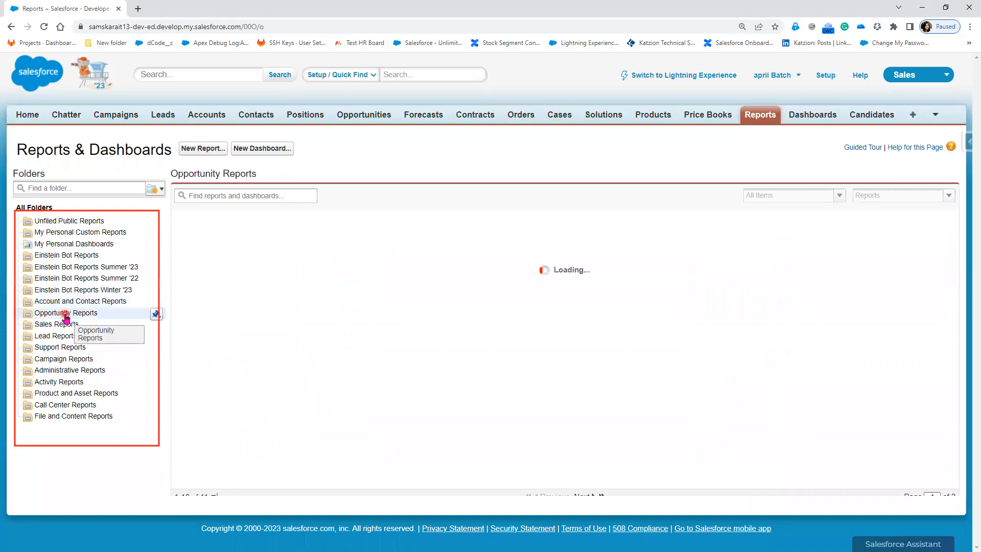
click(298, 237)
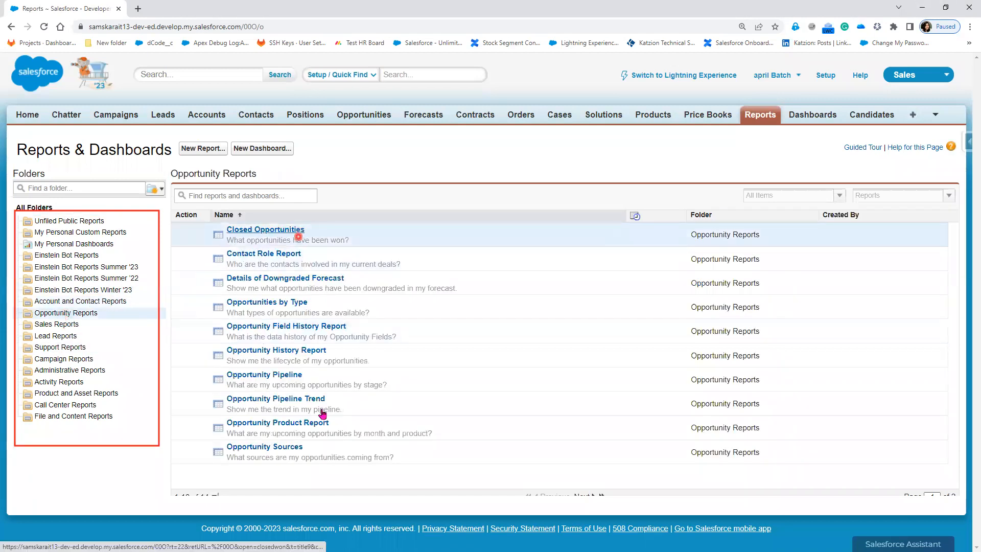
click(55, 325)
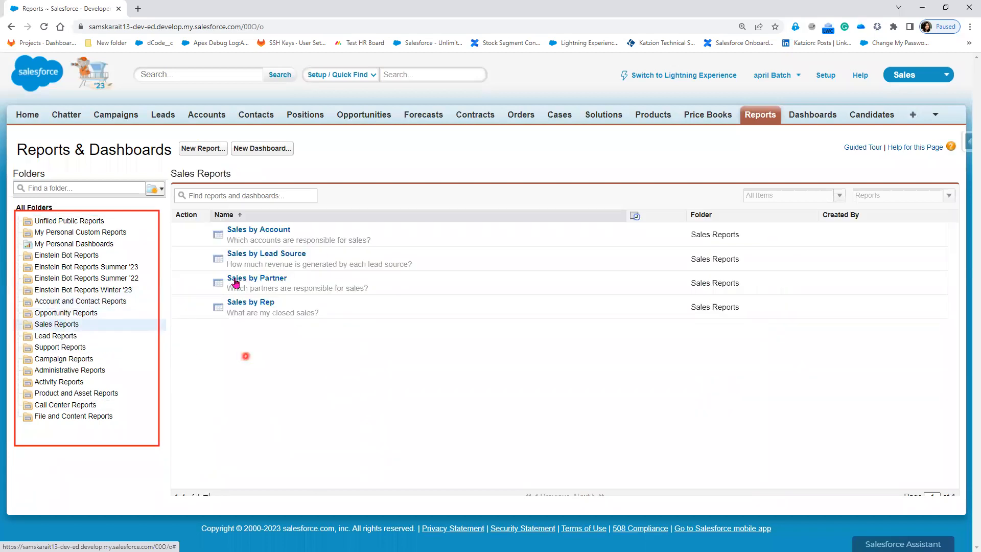
Step: Browse the Lead, Support, Campaign, Administrative, Product and Asset, Call Center, and File and Content Reports folders
click(58, 337)
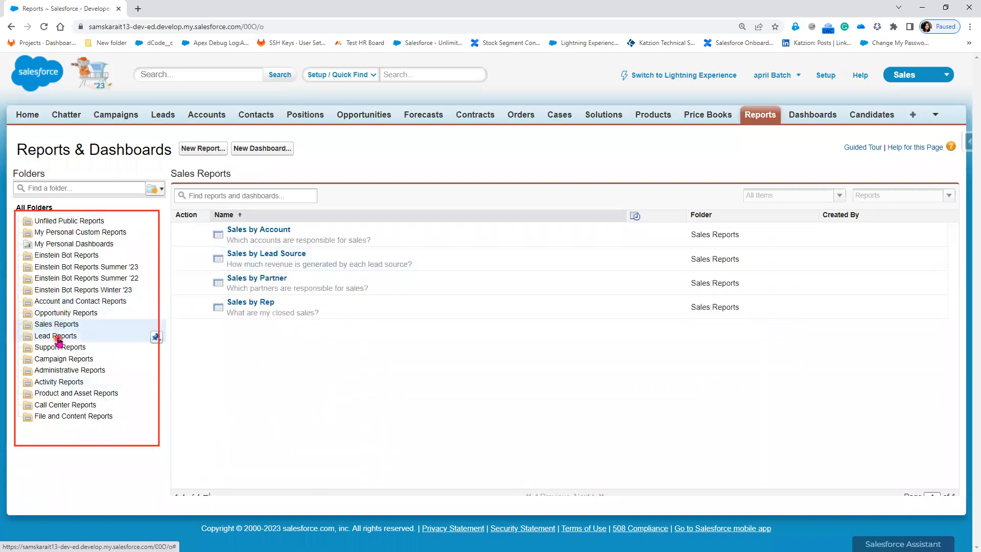
click(61, 347)
click(64, 359)
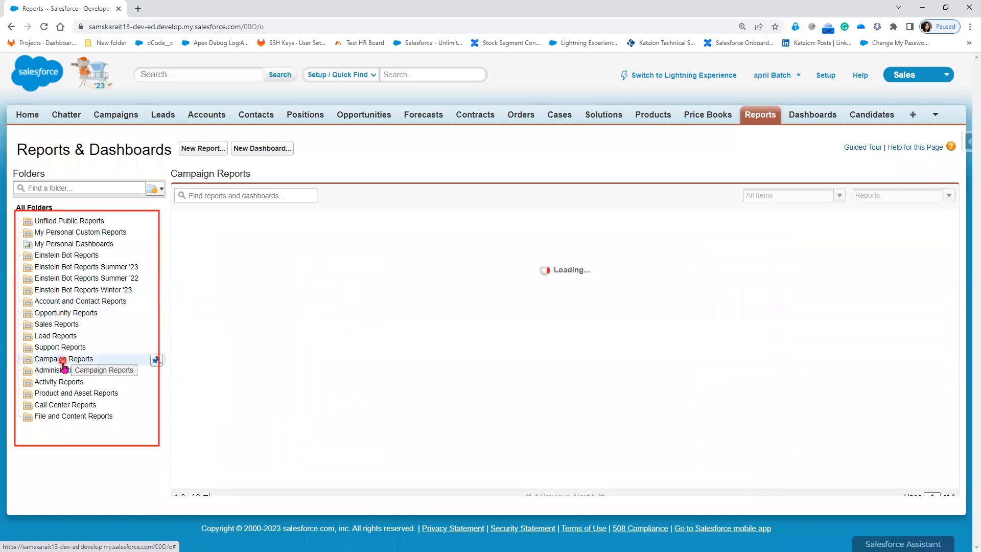
click(58, 375)
click(56, 393)
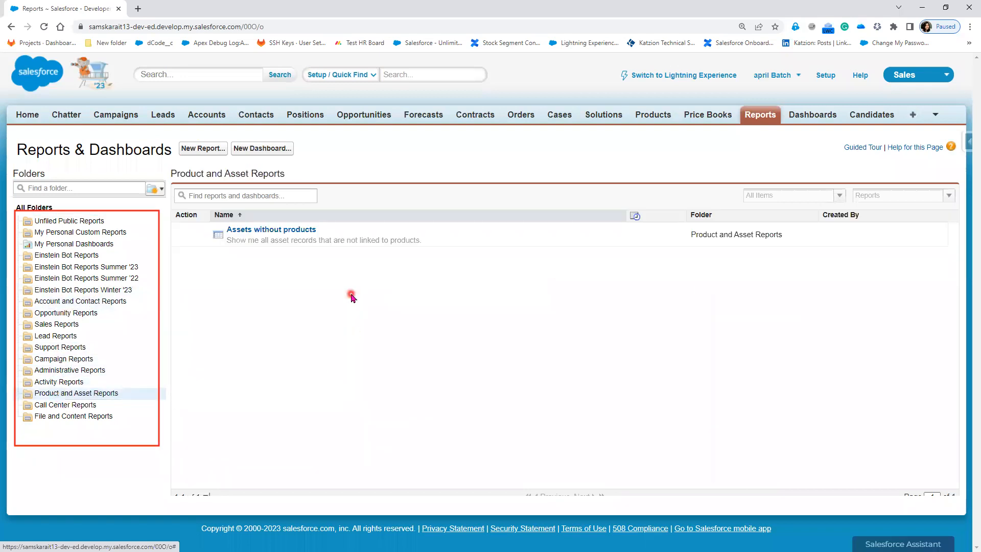
click(84, 406)
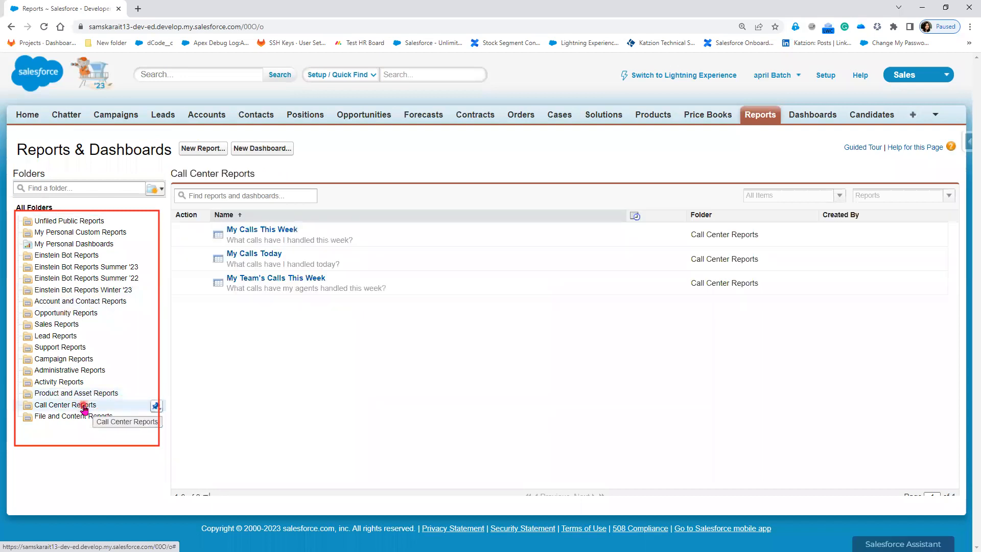
click(85, 417)
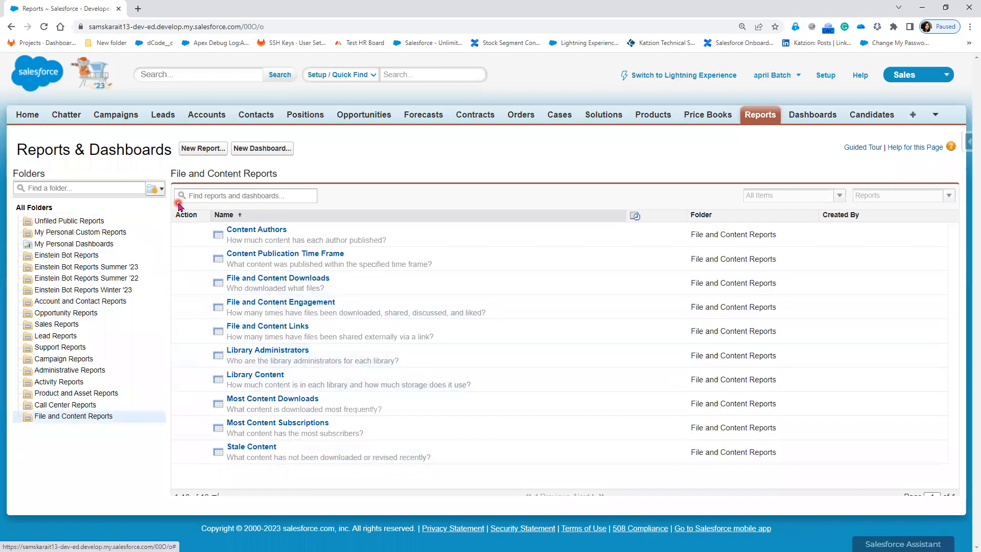
Step: Start creating a new report to reach the report type selection
click(193, 153)
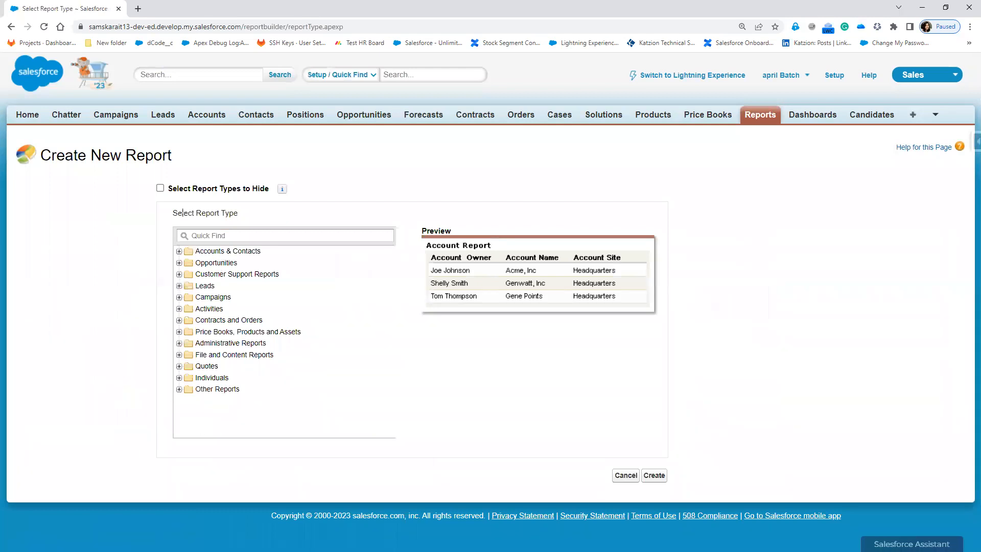
click(160, 204)
drag(160, 205, 259, 221)
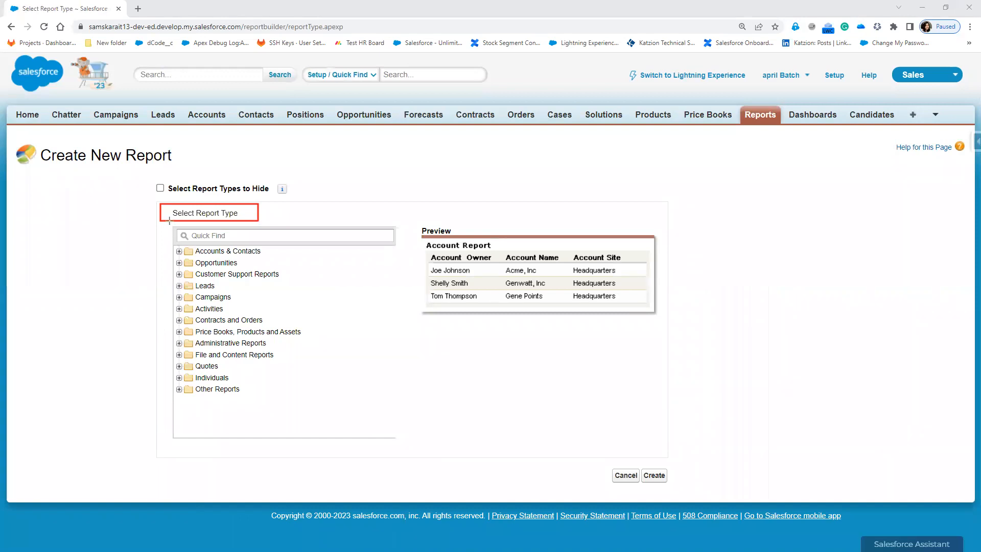
mouse_move(167, 219)
mouse_down()
mouse_move(213, 282)
mouse_move(280, 434)
mouse_move(315, 445)
mouse_up()
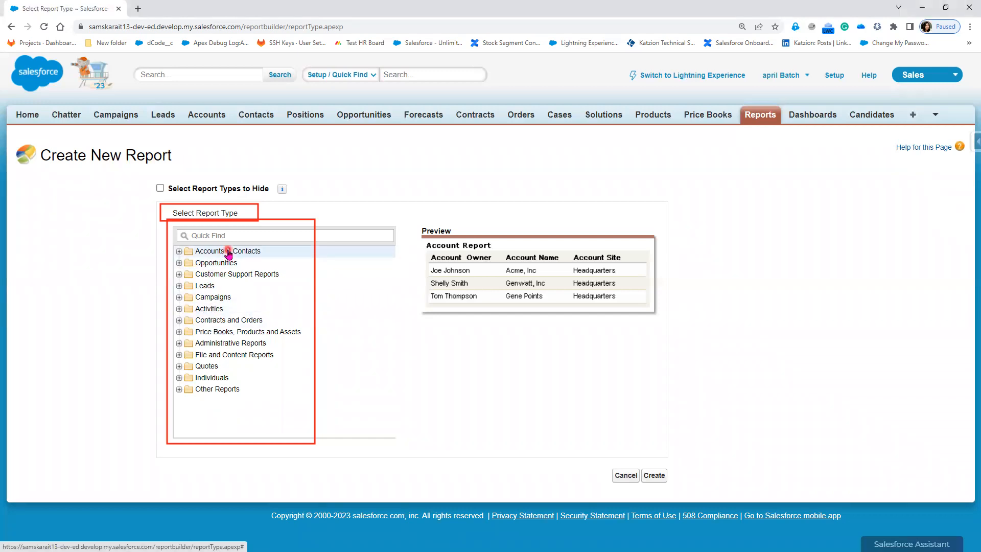
Step: Expand the Accounts & Contacts category and preview the Contacts & Accounts, Accounts, and Accounts with Partners report types
click(179, 252)
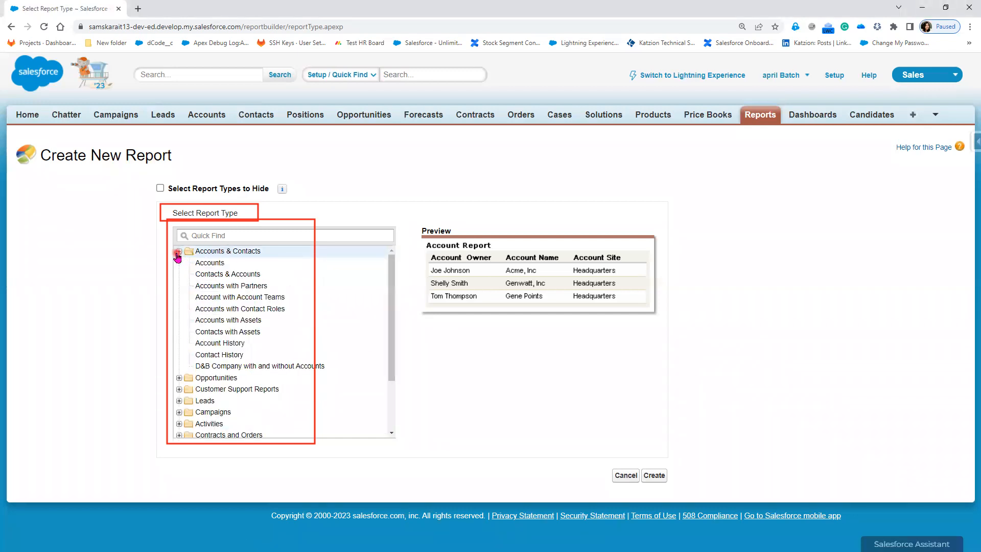
click(215, 276)
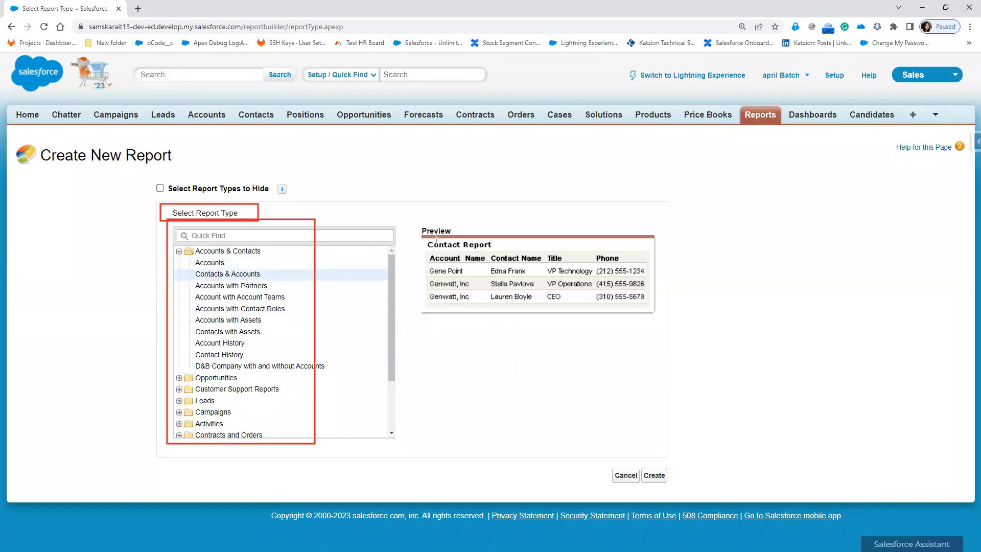
mouse_move(412, 221)
mouse_down()
mouse_move(518, 304)
mouse_move(698, 334)
mouse_move(666, 322)
mouse_up()
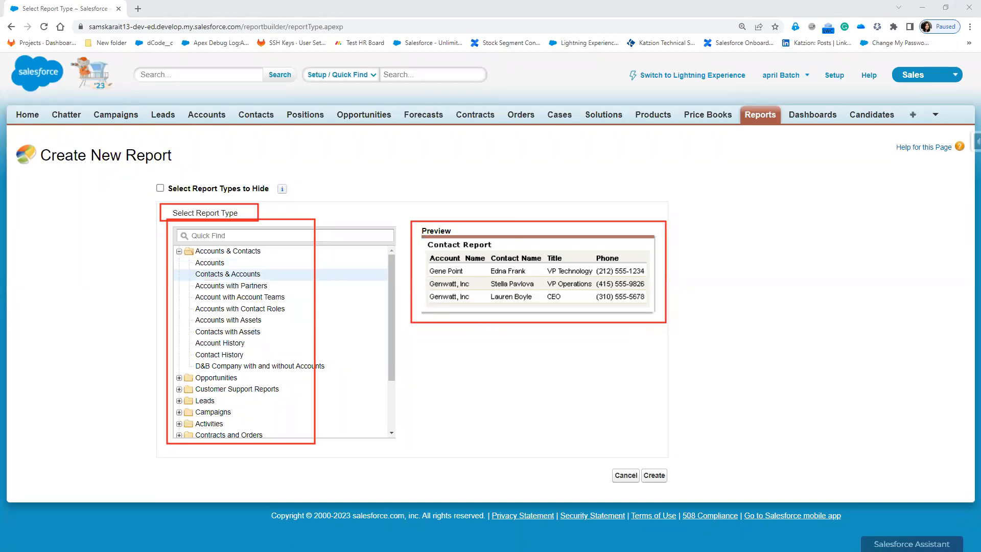
click(209, 263)
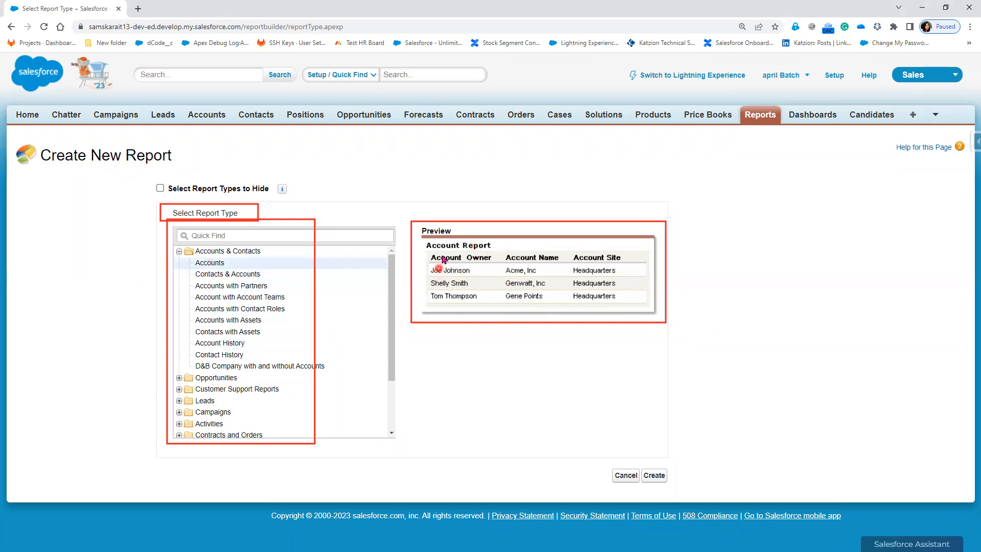
click(232, 275)
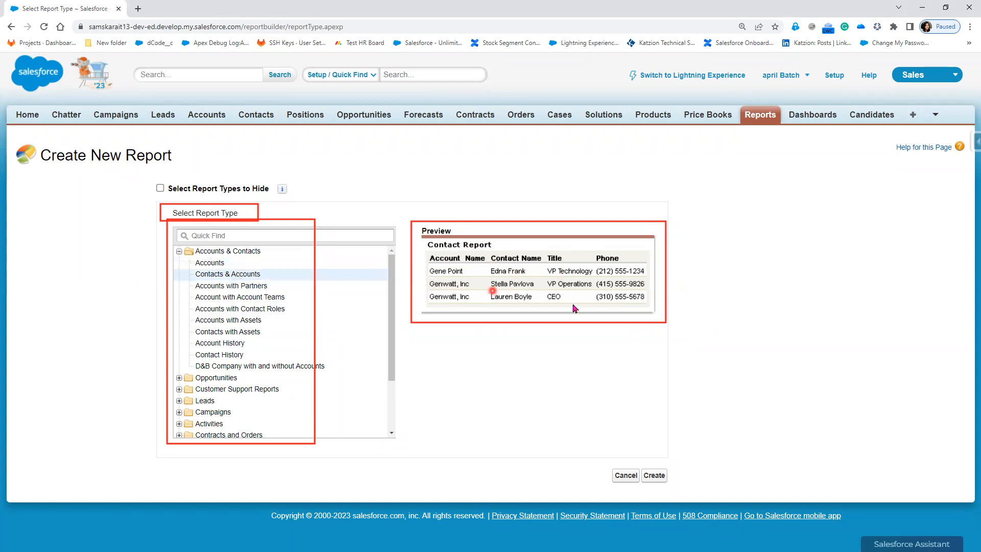
click(245, 289)
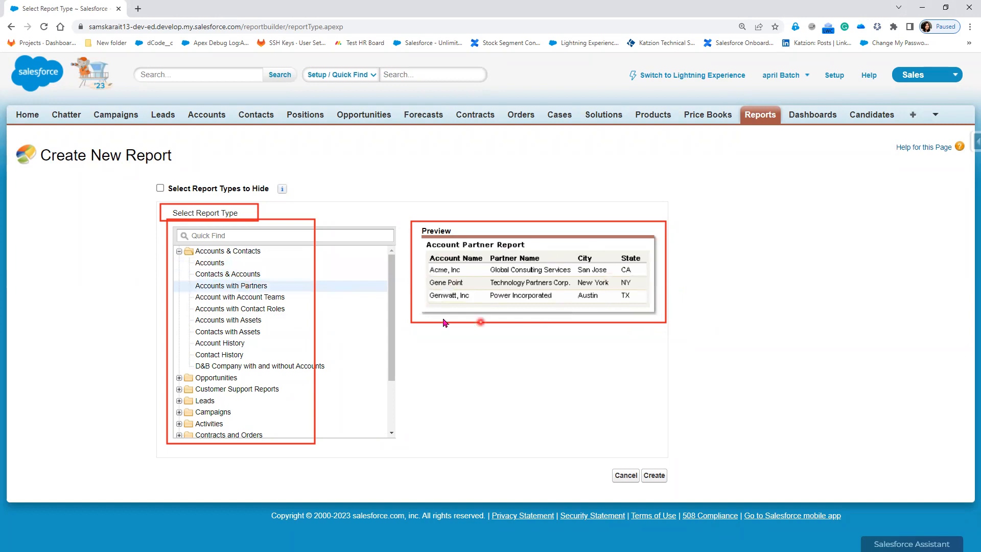
Step: Create the report with the Accounts report type and decline the interactive report builder tour
click(213, 266)
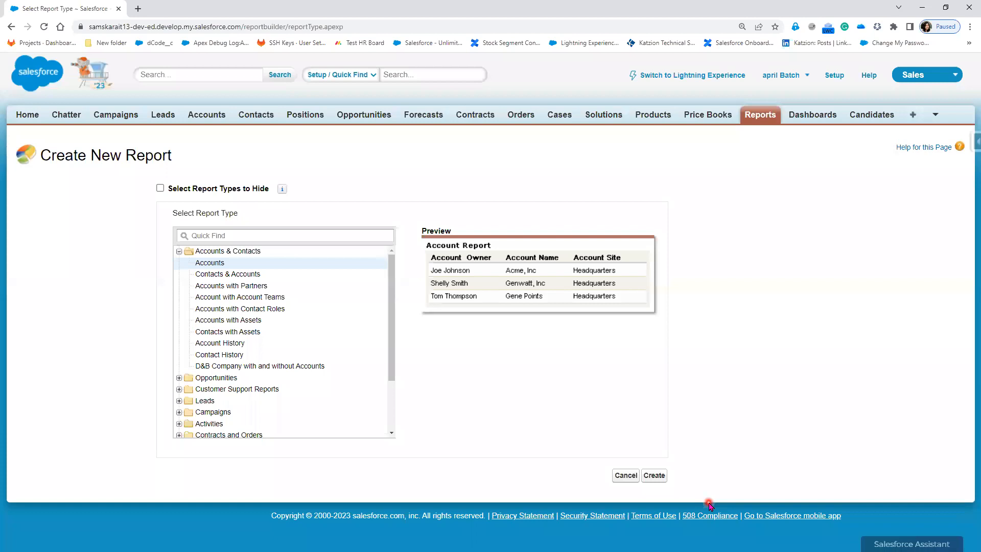
click(654, 476)
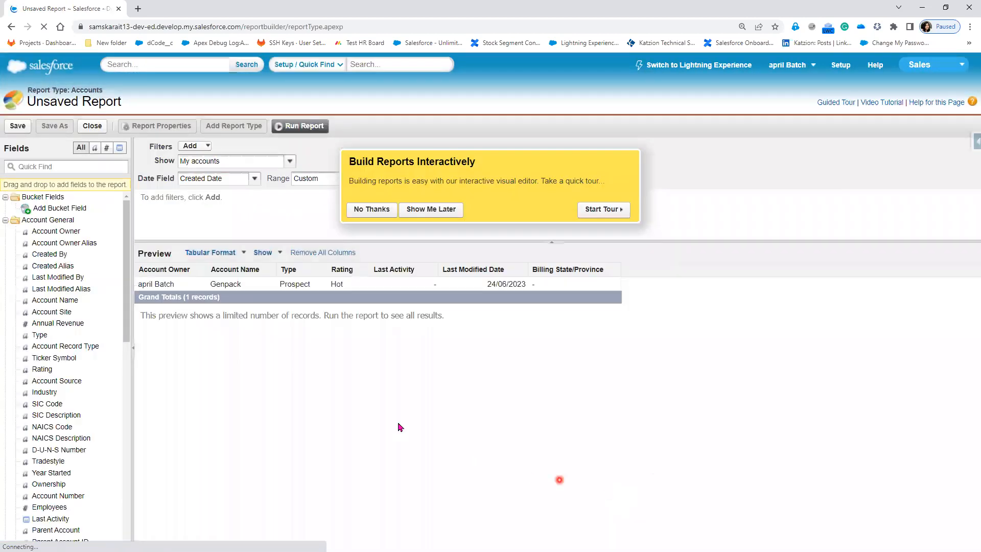
click(371, 209)
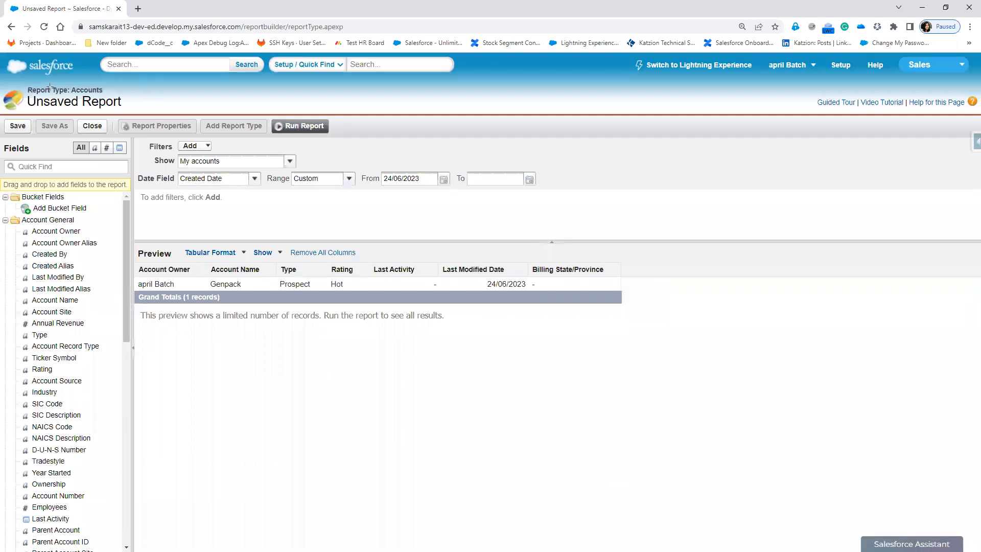
drag(10, 81, 123, 95)
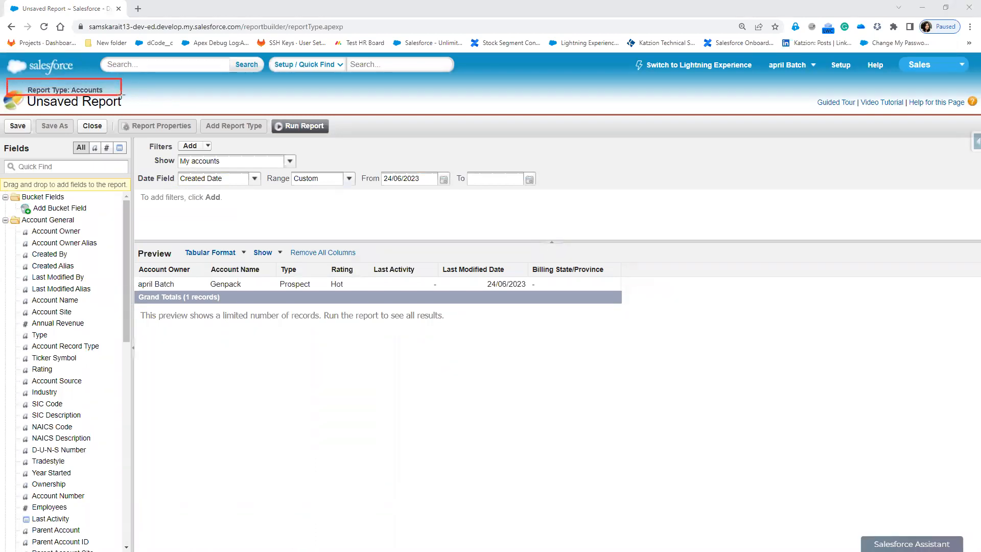
drag(7, 93, 146, 110)
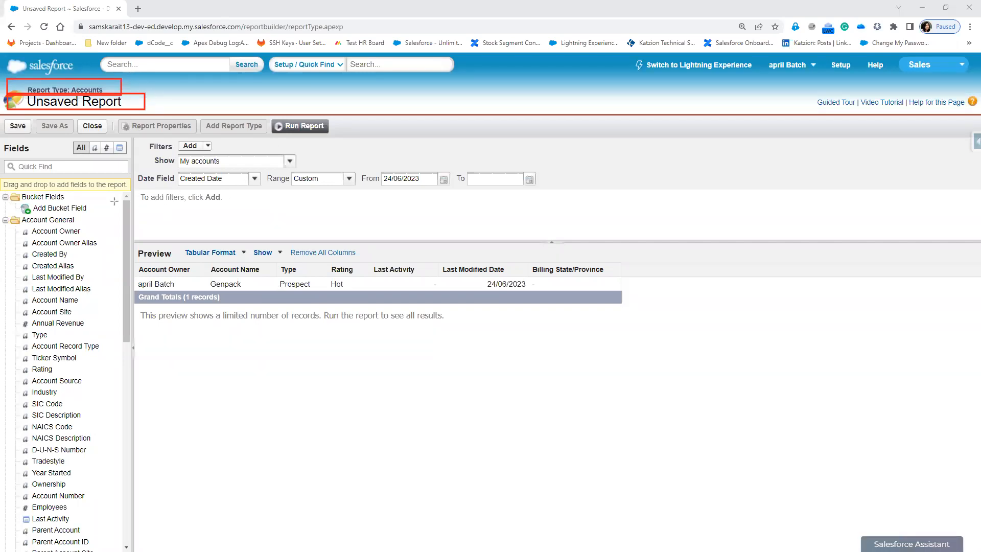
mouse_move(8, 111)
mouse_down()
mouse_move(38, 147)
mouse_move(130, 396)
mouse_move(134, 551)
mouse_up()
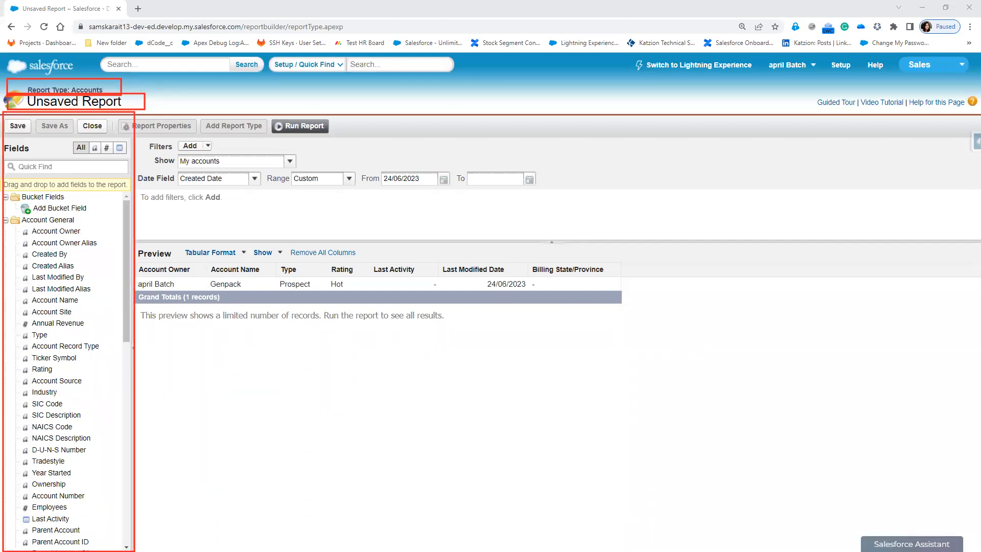
Step: Collapse the Account General, Account: Address, Account: Ph/Fax/URL and Account: Custom Info field folders
click(6, 220)
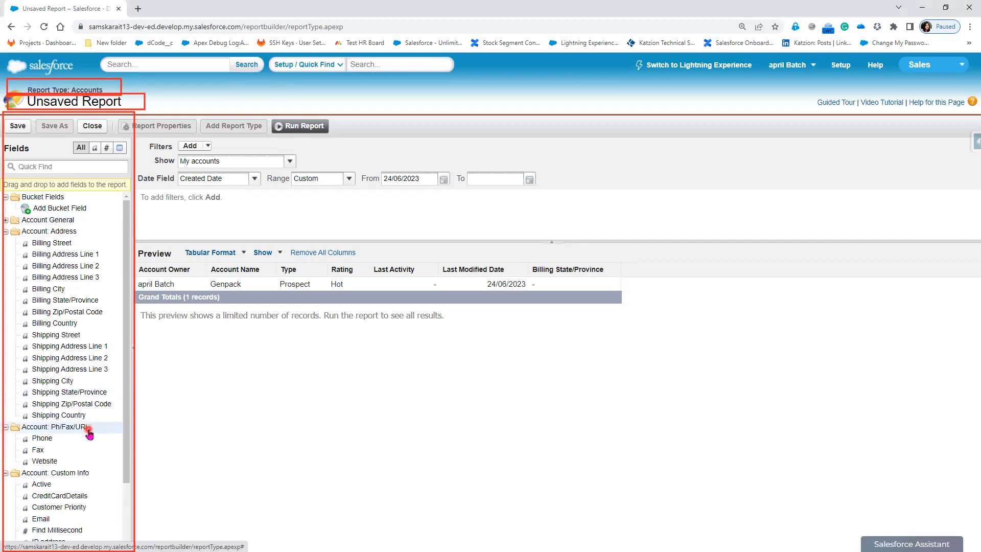
click(6, 231)
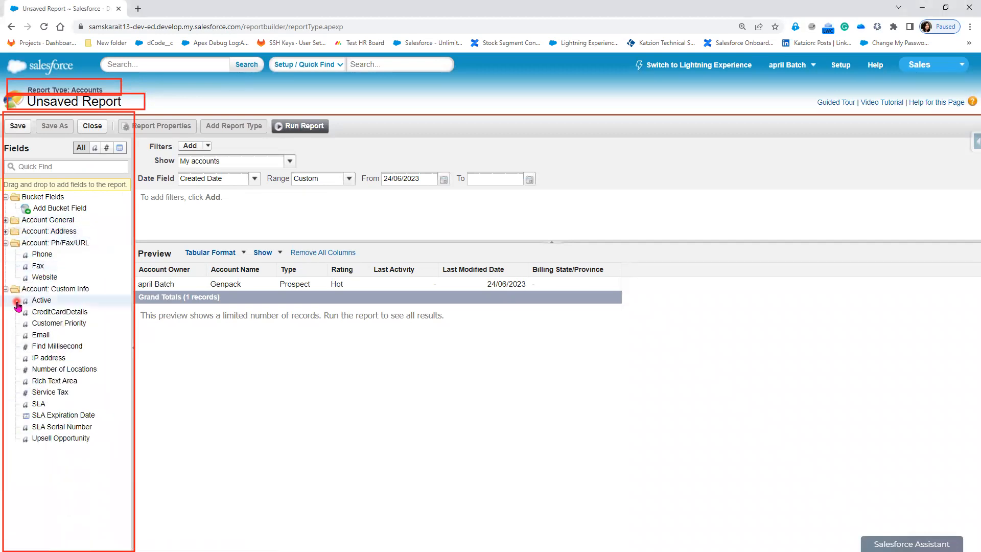
click(6, 243)
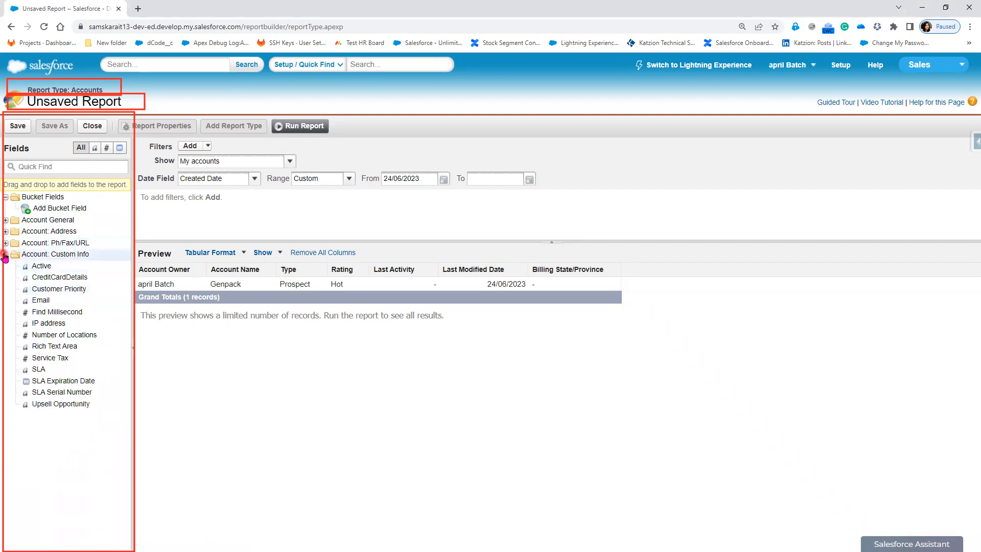
click(6, 254)
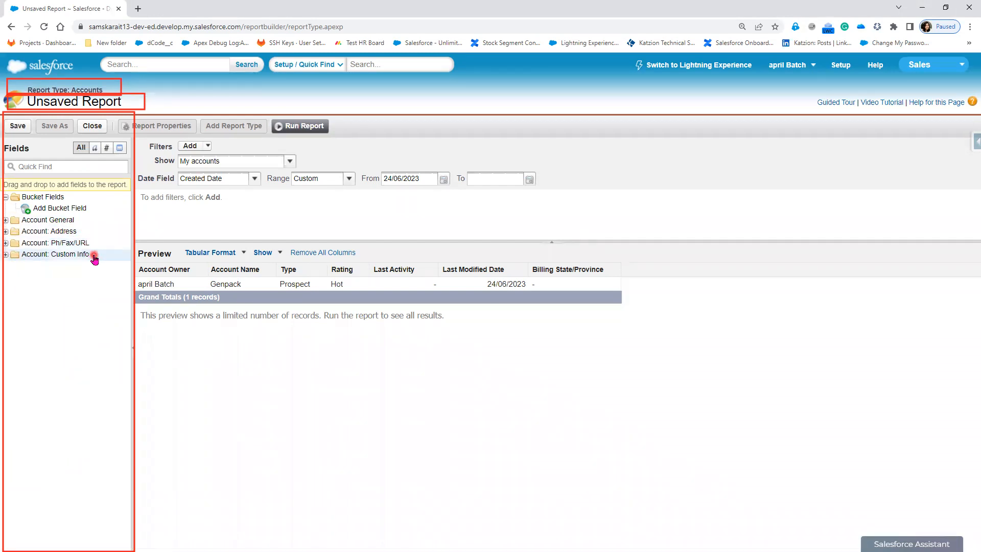
Step: Search the fields for "Indu", add Industry as a report column and place it between Rating and Last Activity
click(100, 166)
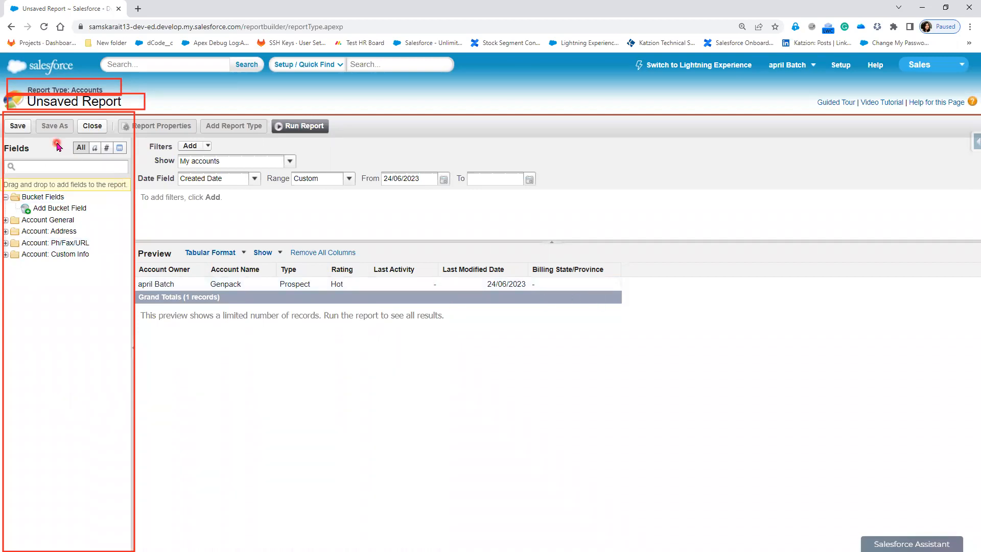
text(Indu)
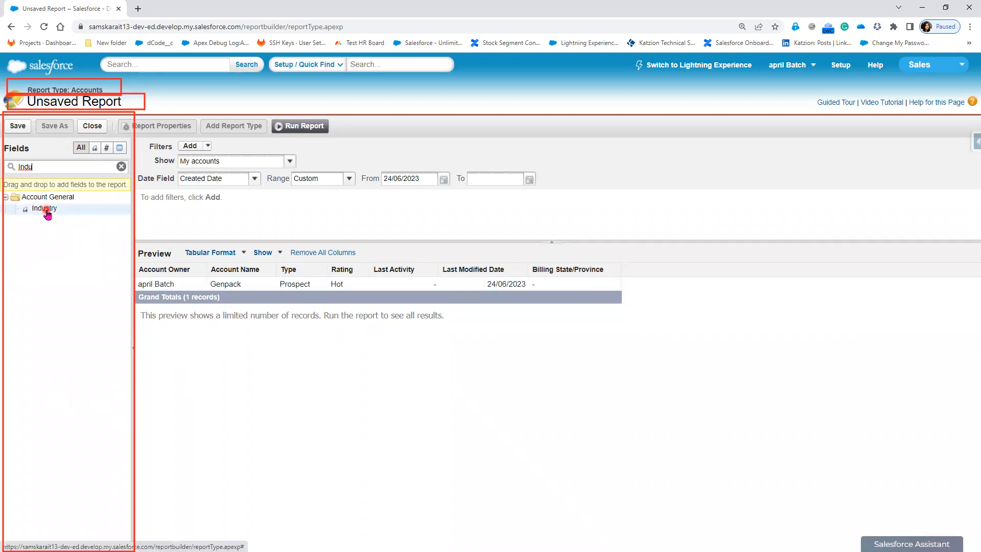
mouse_move(47, 214)
mouse_down()
mouse_move(205, 272)
mouse_move(328, 289)
mouse_move(341, 270)
mouse_move(350, 281)
mouse_up()
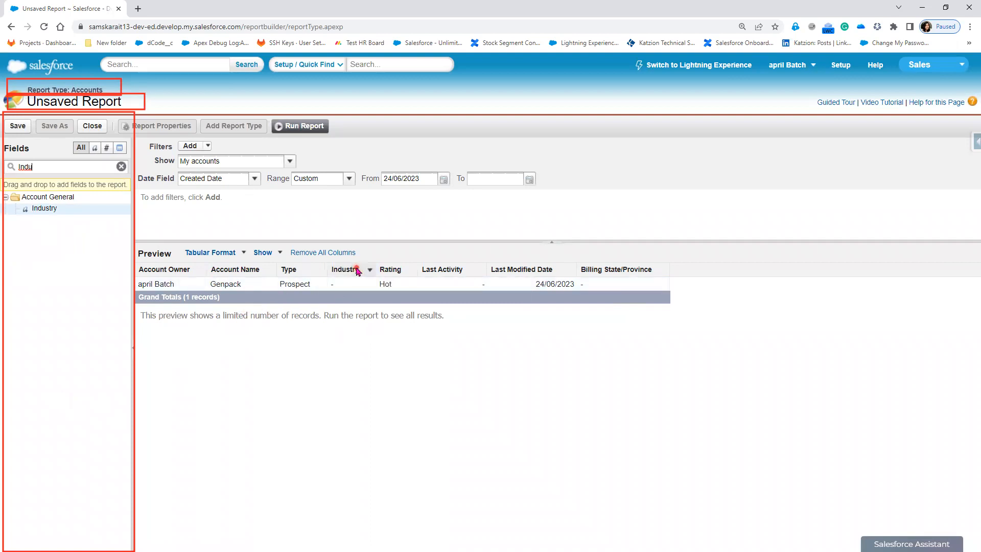
drag(357, 272, 401, 265)
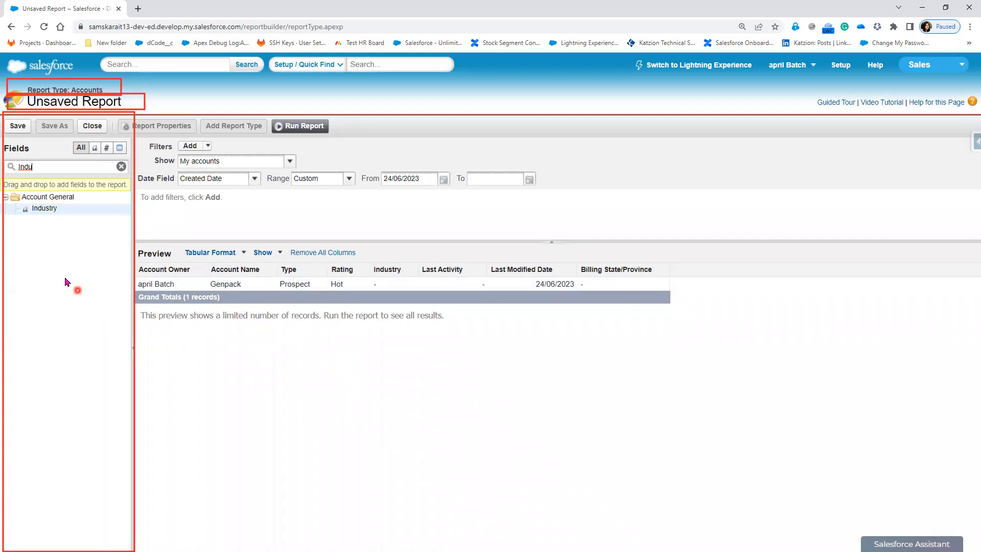
click(33, 167)
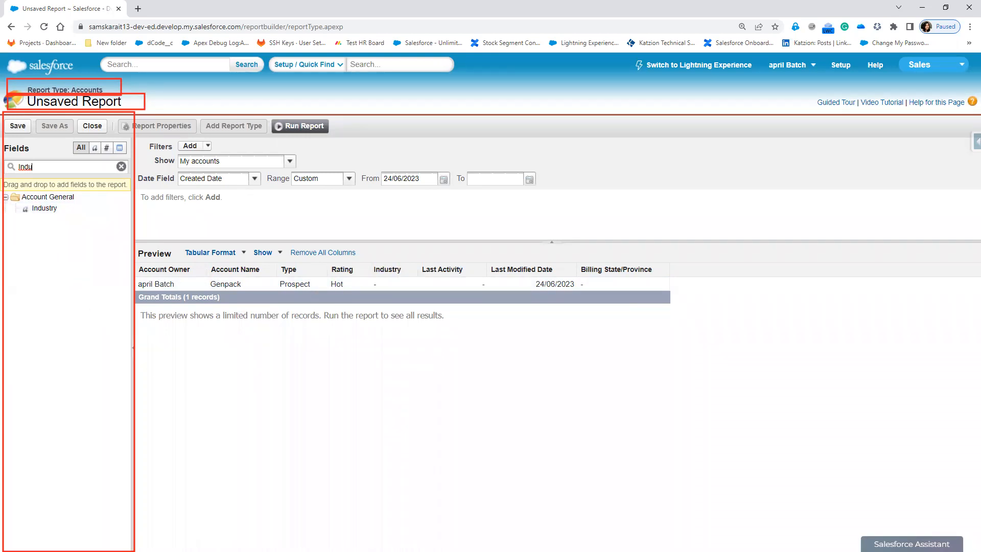
Step: Clear the field search and review the report formats available for the preview
click(121, 166)
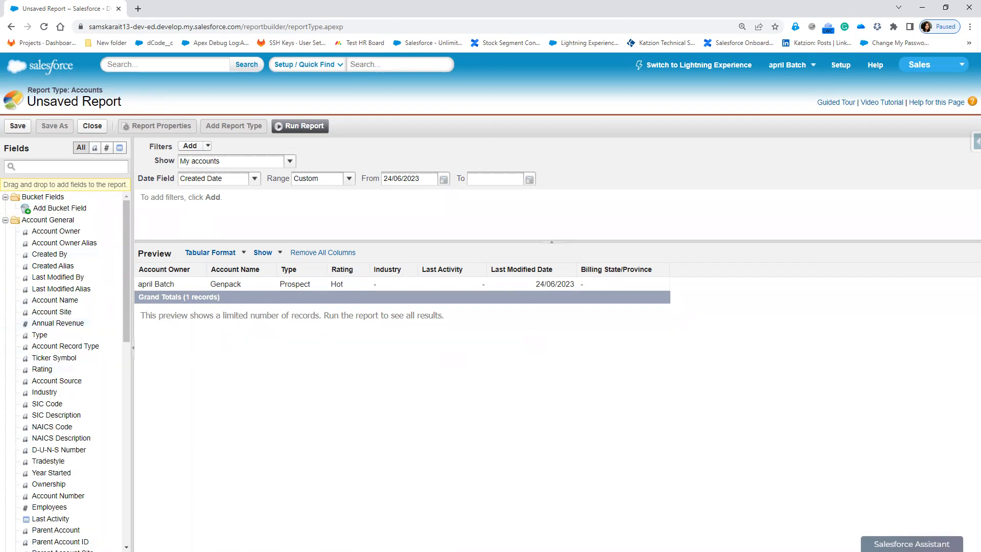
drag(175, 245, 251, 263)
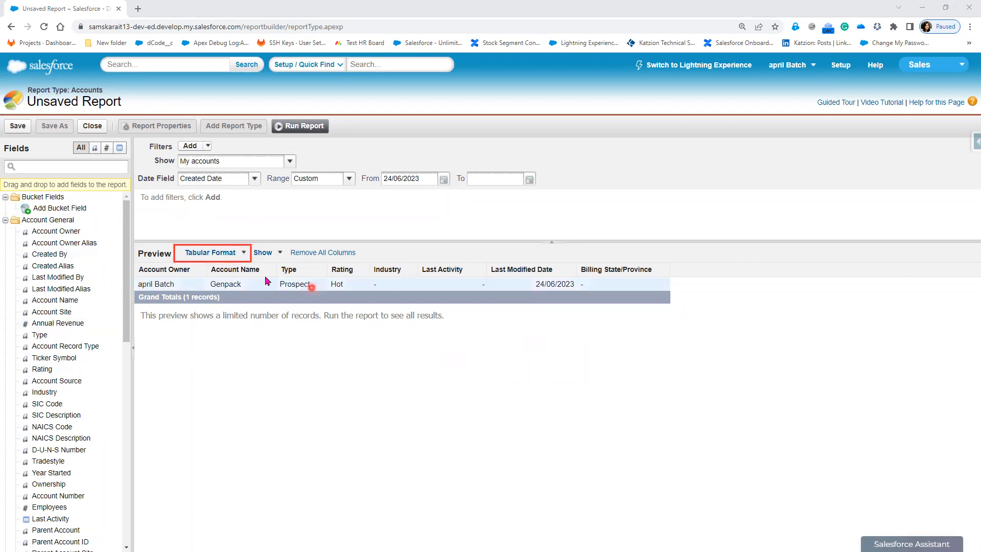
click(245, 258)
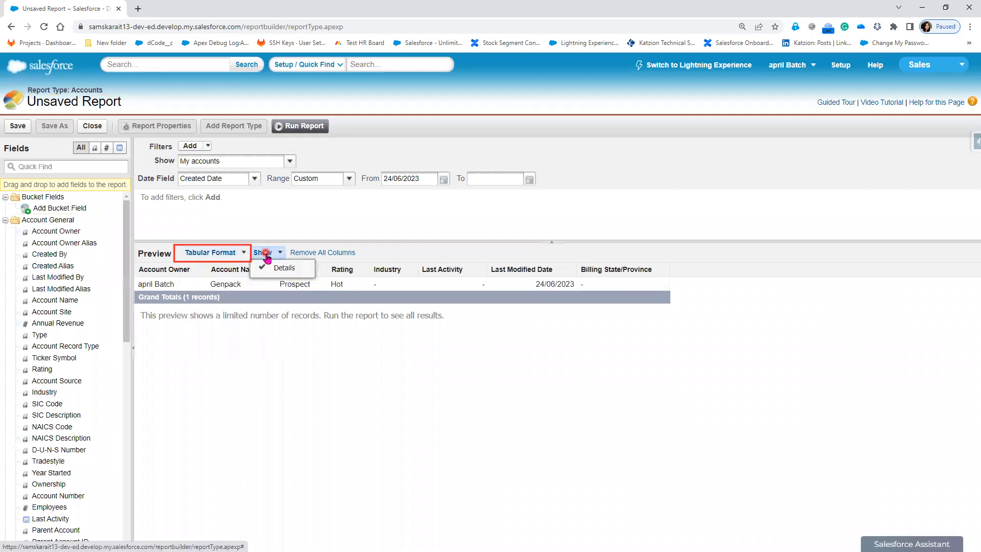
click(244, 255)
click(244, 255)
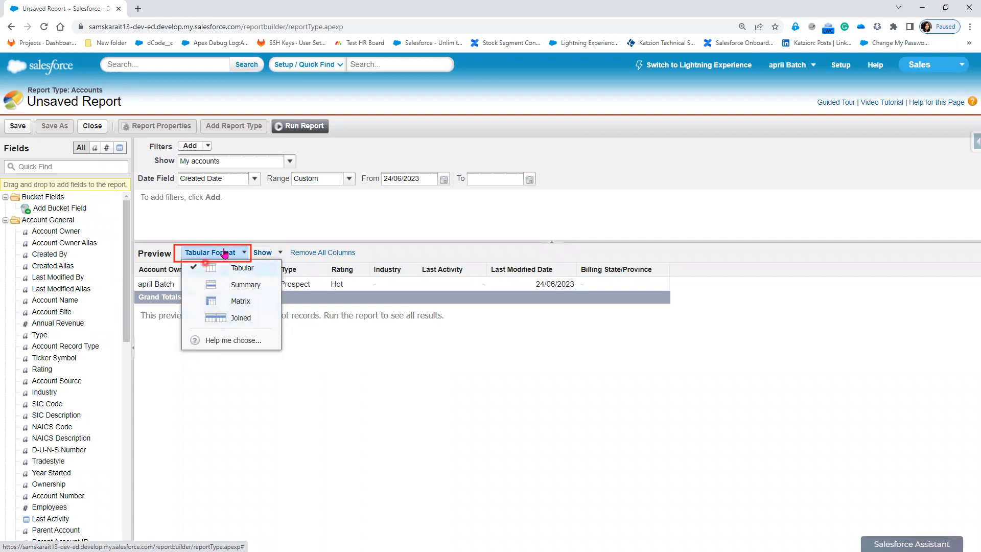
click(263, 231)
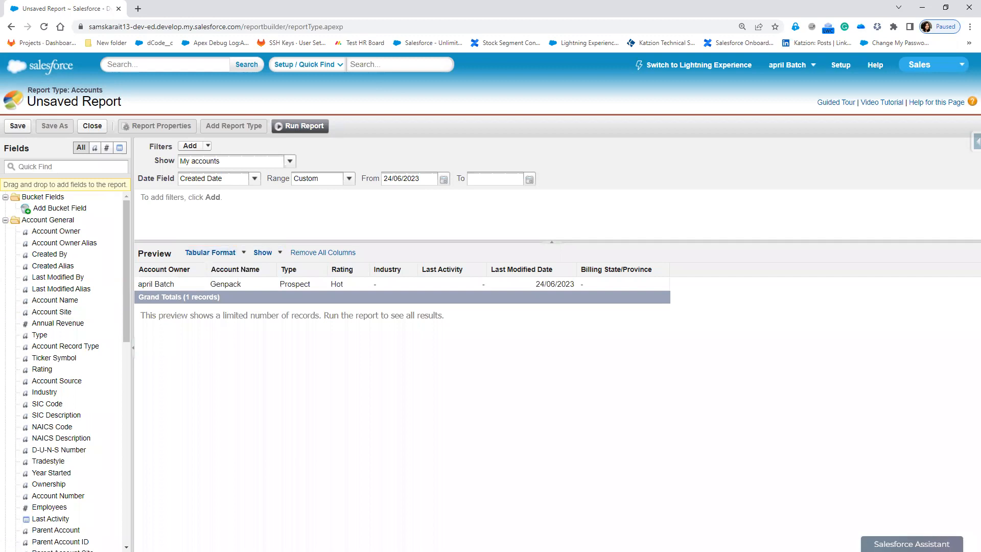
Step: Hide the record details in the report preview, and show them again
click(279, 253)
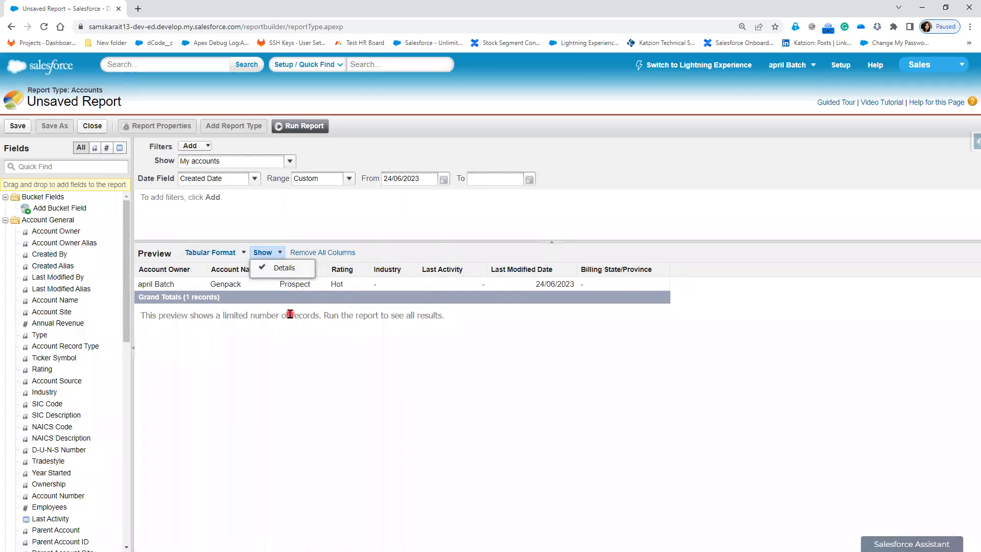
click(279, 270)
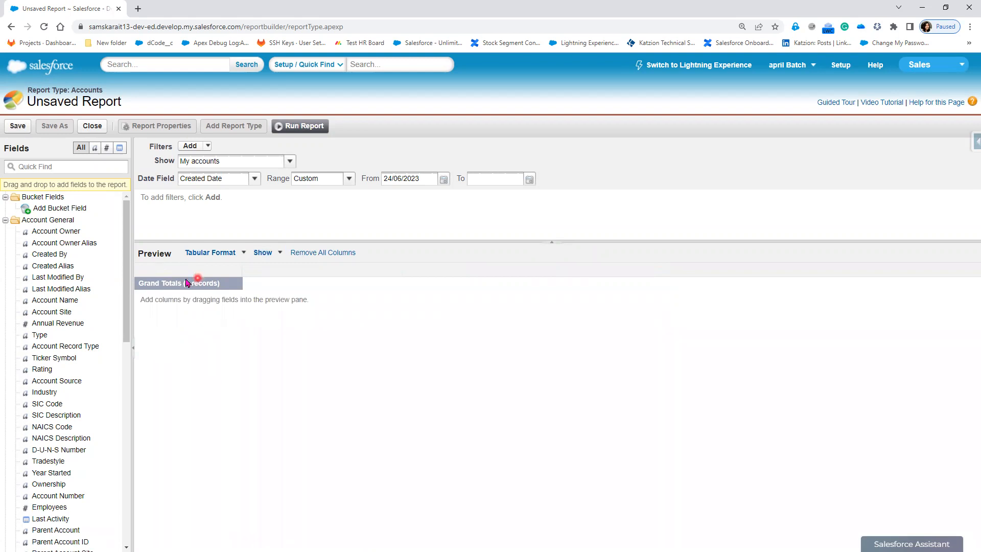
click(270, 253)
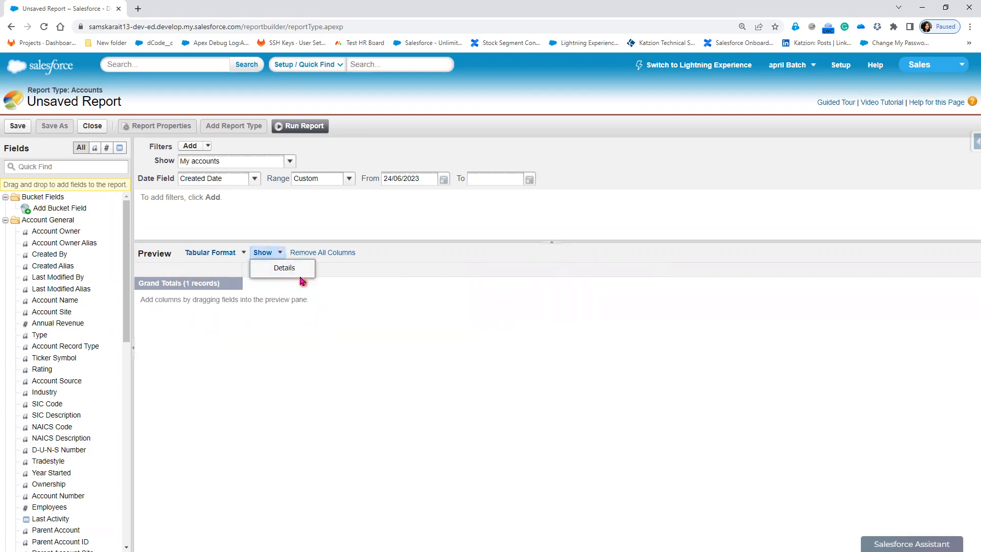
click(300, 269)
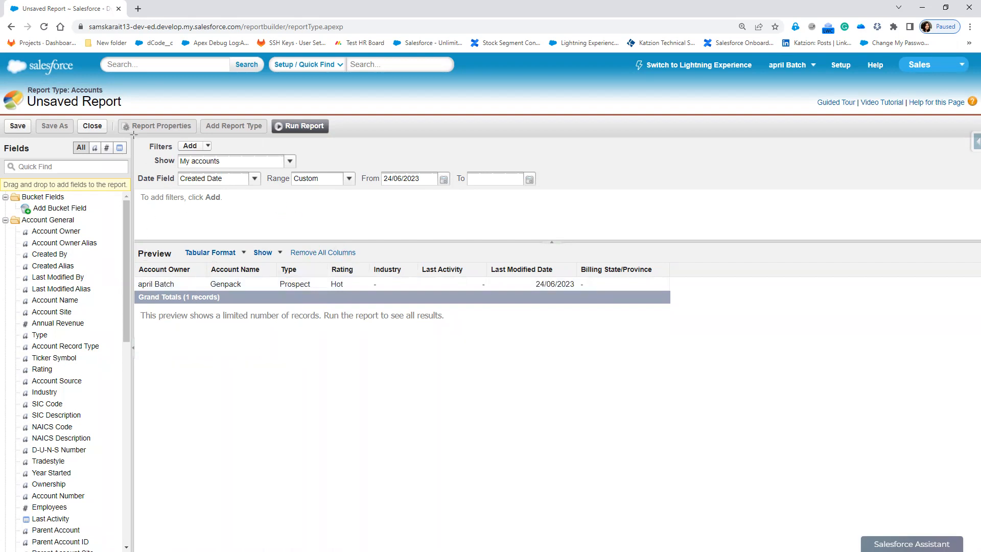
Step: Review the date fields available for filtering, choose Created Date, and set its range to All Time
mouse_move(133, 135)
mouse_down()
mouse_move(610, 244)
mouse_move(789, 241)
mouse_up()
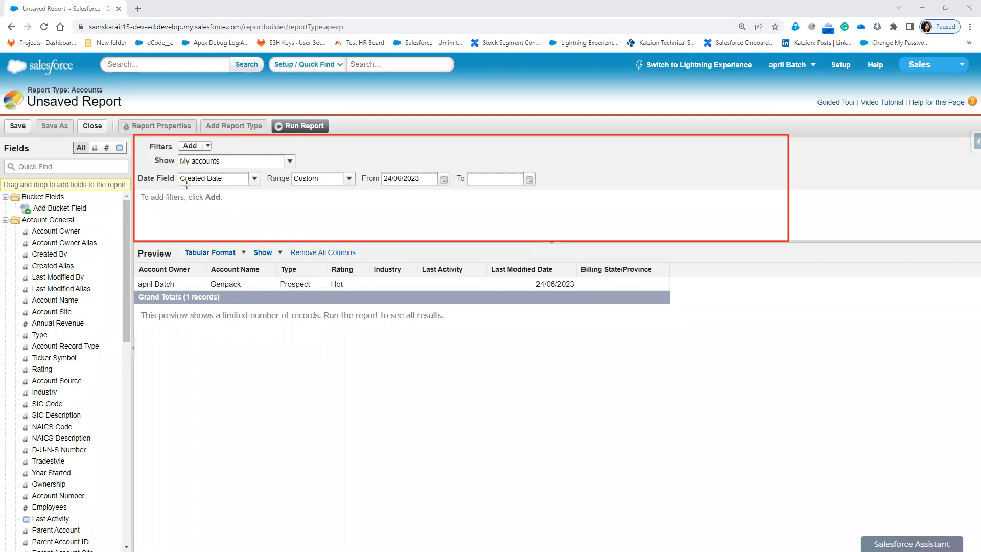
drag(132, 171, 180, 187)
click(255, 180)
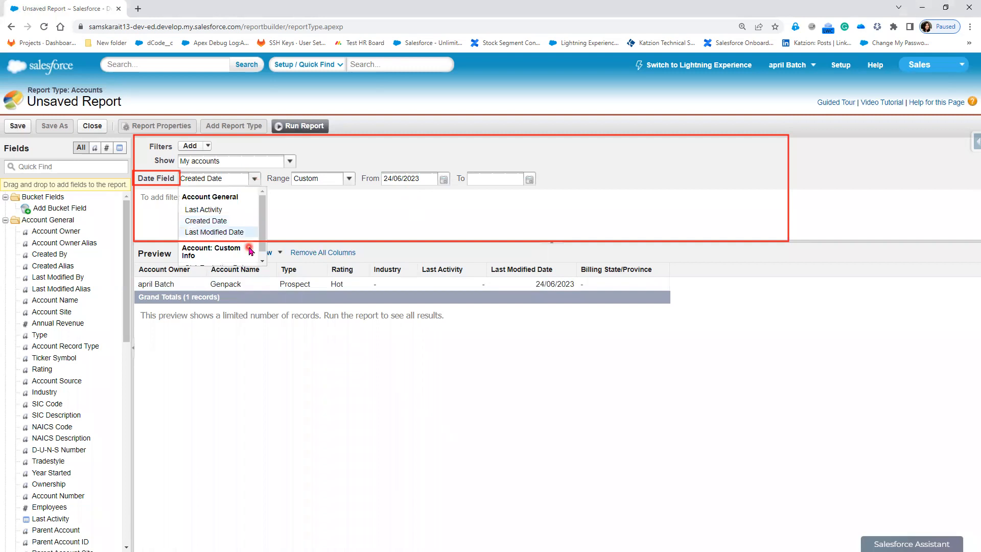
scroll(249, 248, down, 1)
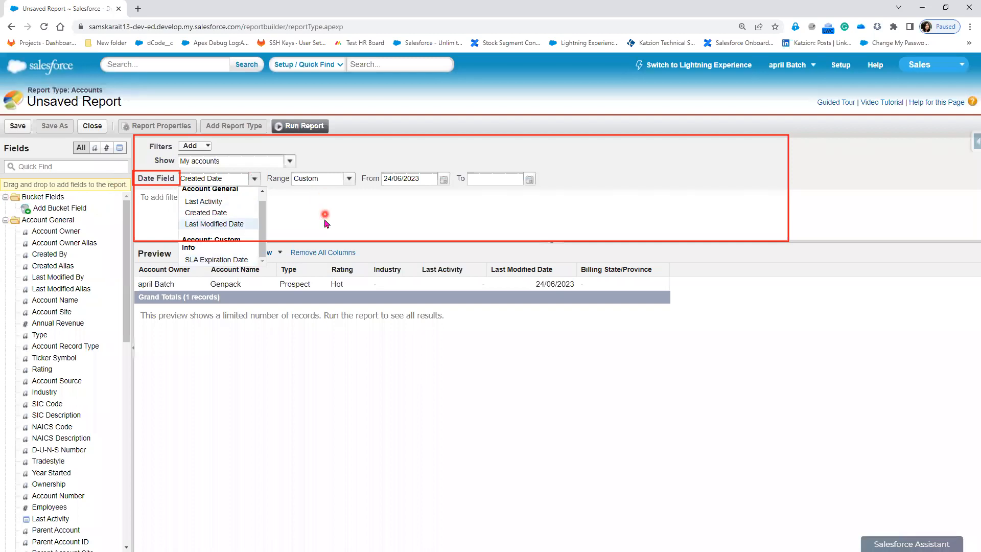
click(235, 213)
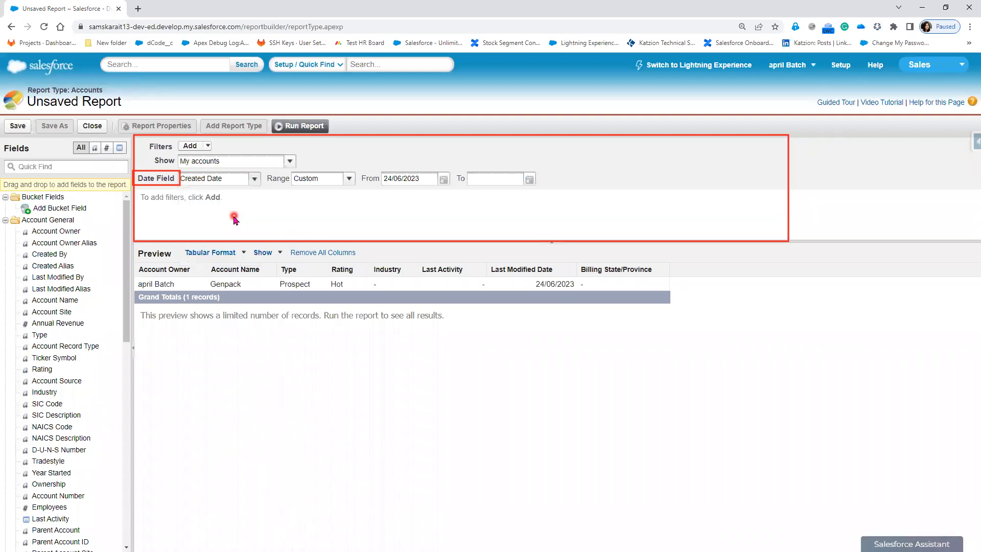
click(349, 180)
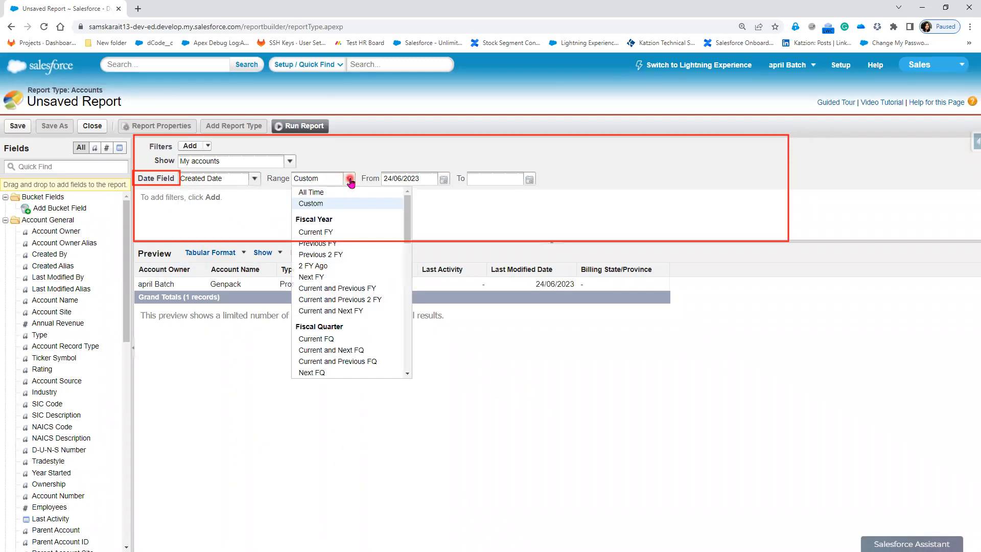
click(345, 195)
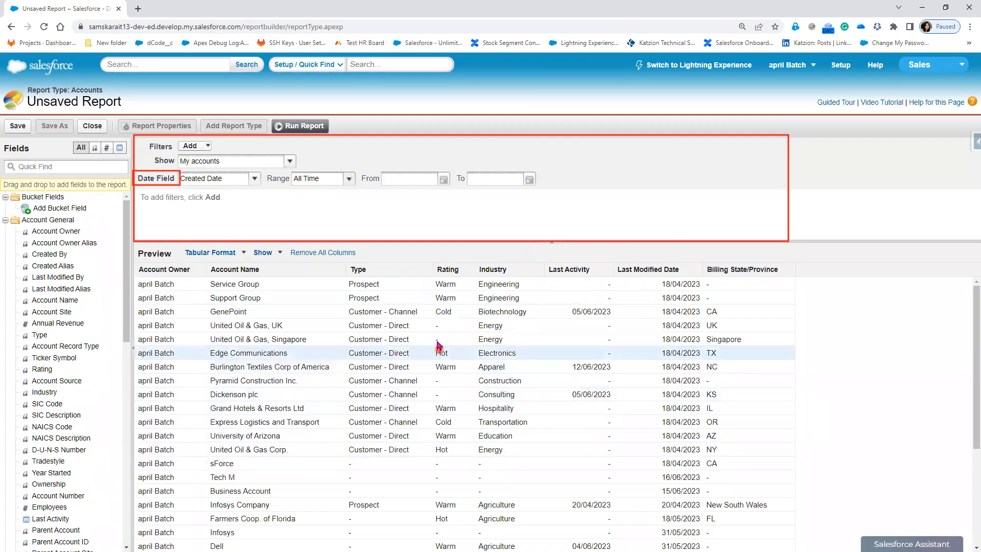
Step: Switch the Created Date filter to a Custom range with the start date 01/01/2023
click(350, 180)
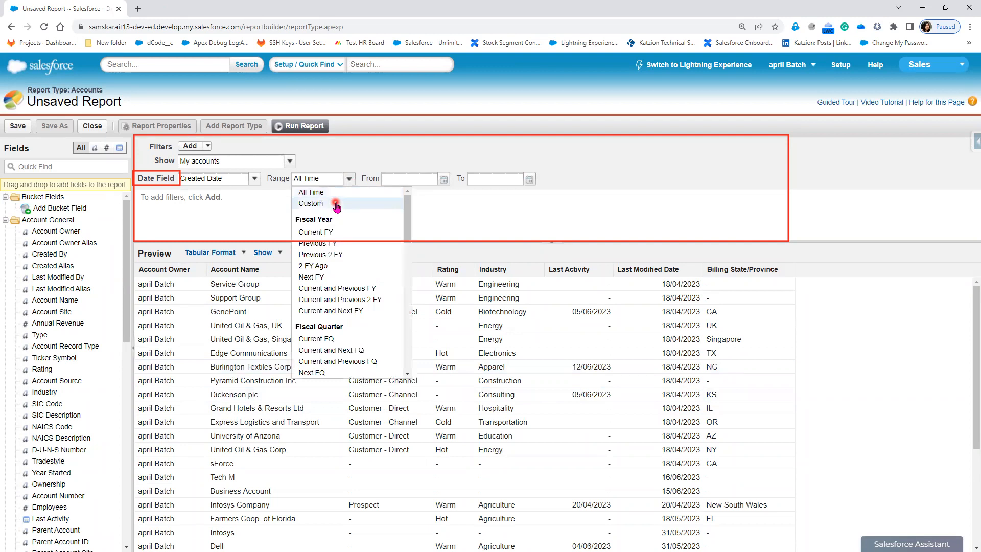
click(336, 204)
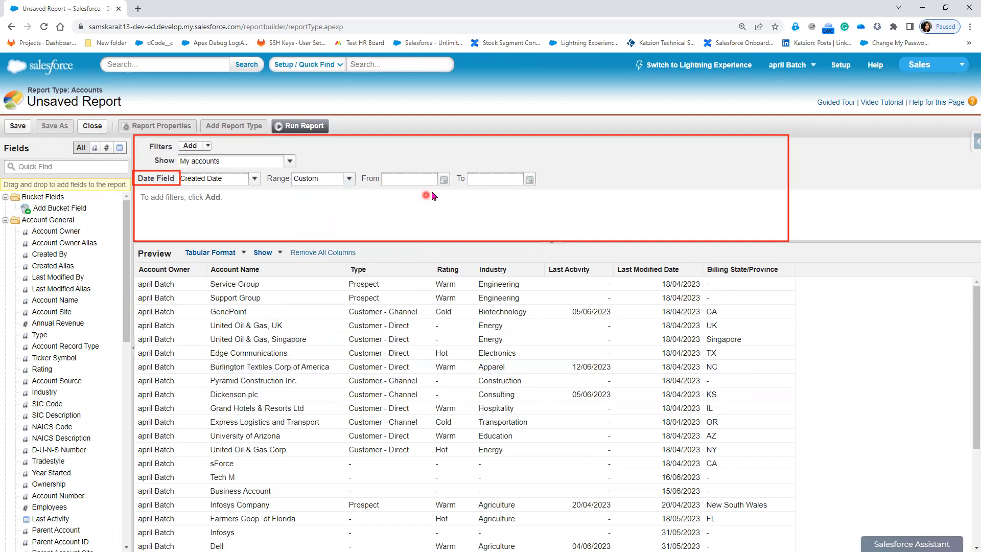
click(444, 180)
click(388, 195)
click(388, 194)
click(388, 195)
click(388, 194)
click(388, 194)
click(388, 195)
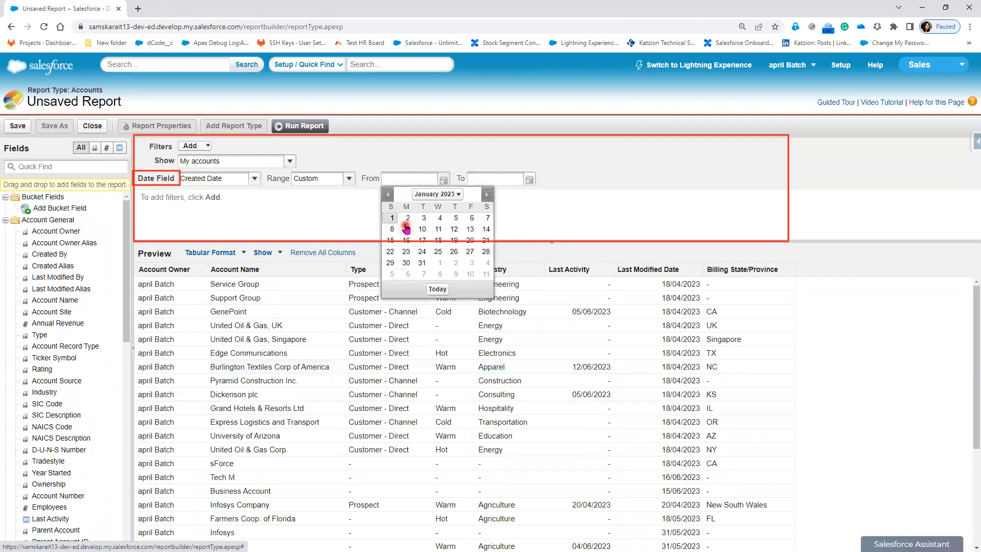
click(392, 217)
Step: Set the end date of the custom Created Date range to 30/01/2023
click(530, 180)
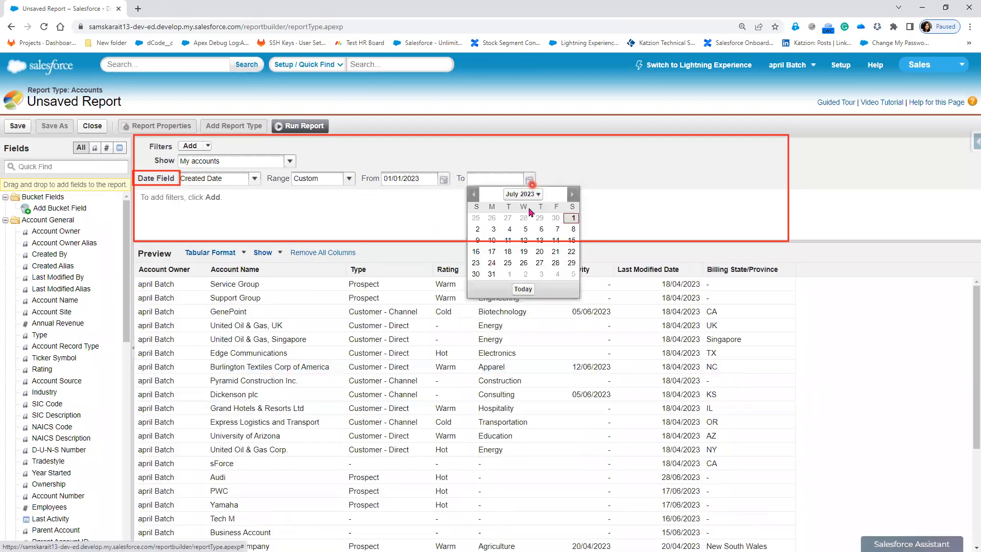
click(476, 195)
click(475, 194)
click(475, 194)
click(475, 194)
click(475, 195)
click(475, 195)
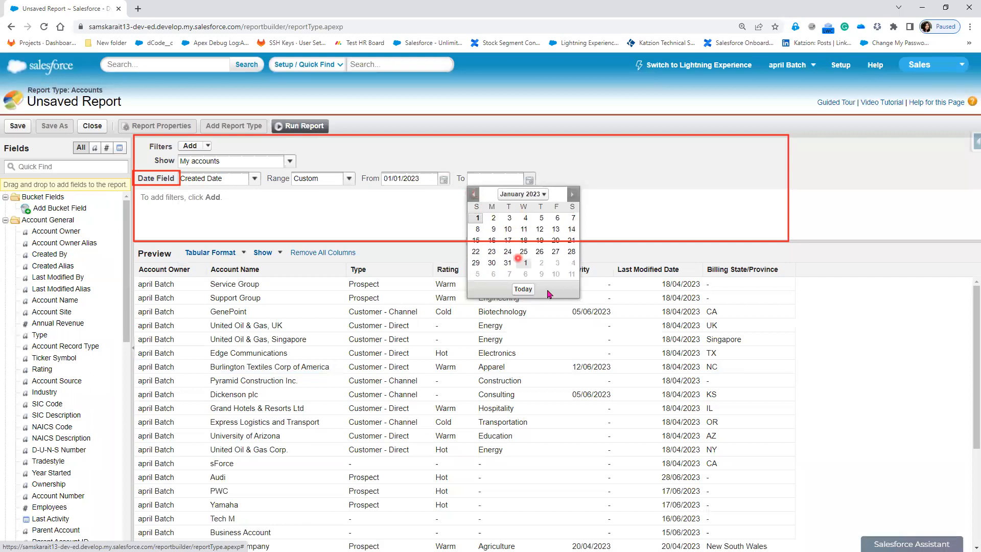
click(491, 263)
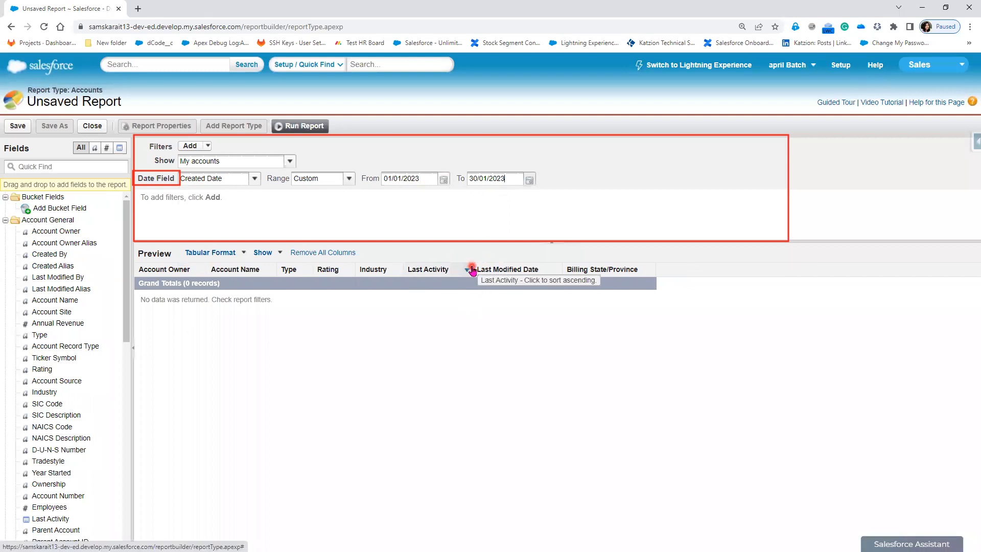
Step: Try the Current FY, Previous FY, Current FQ, and Current and Previous FQ ranges on the Created Date filter
click(349, 181)
click(341, 233)
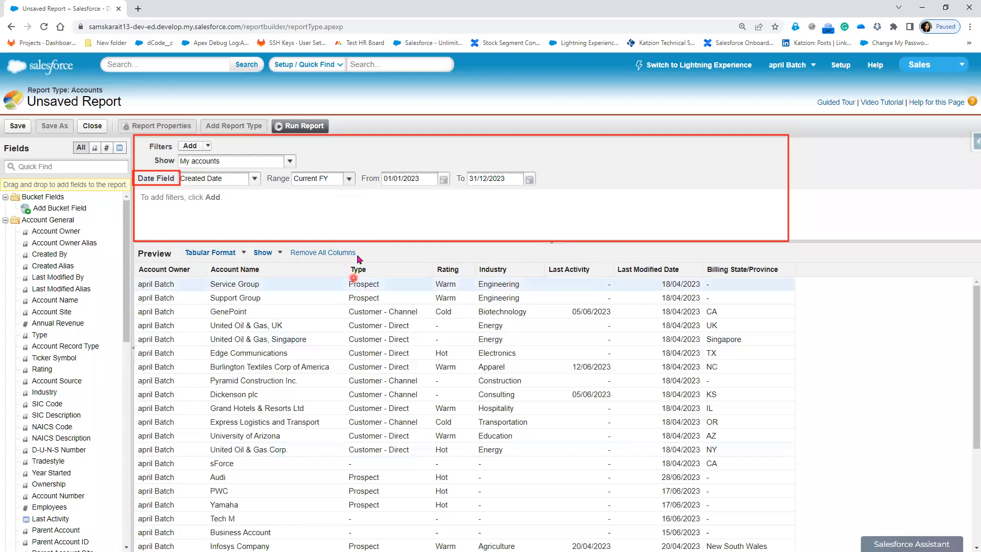
click(349, 179)
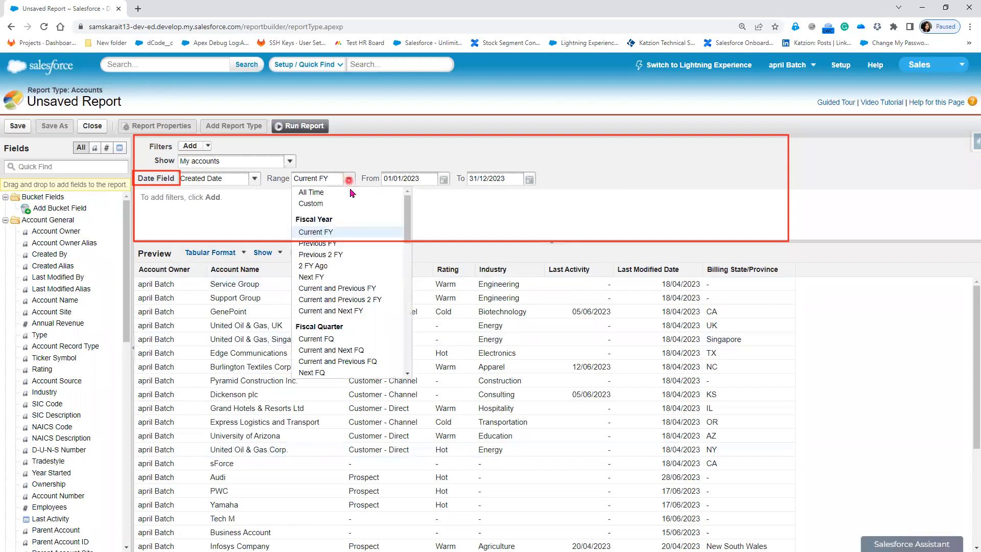
click(365, 244)
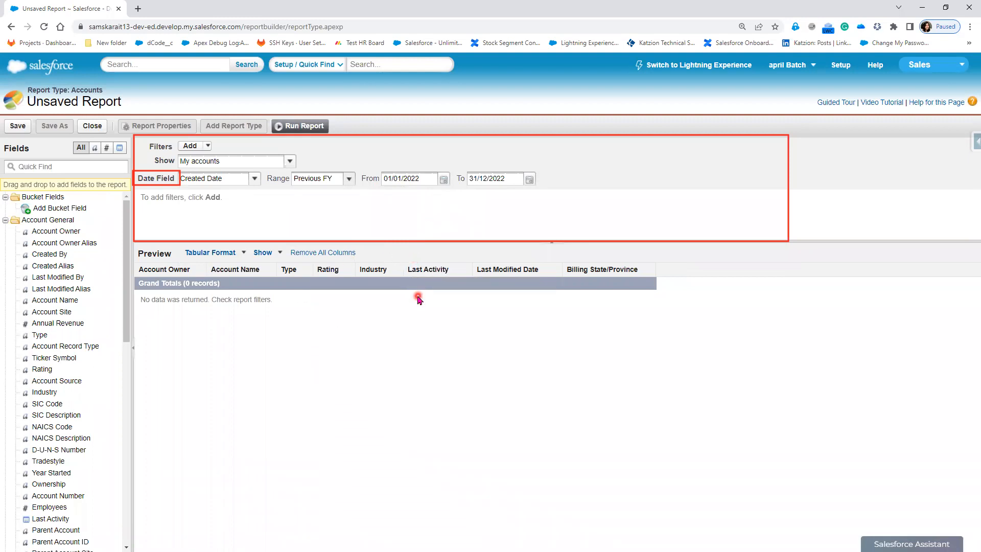
click(350, 182)
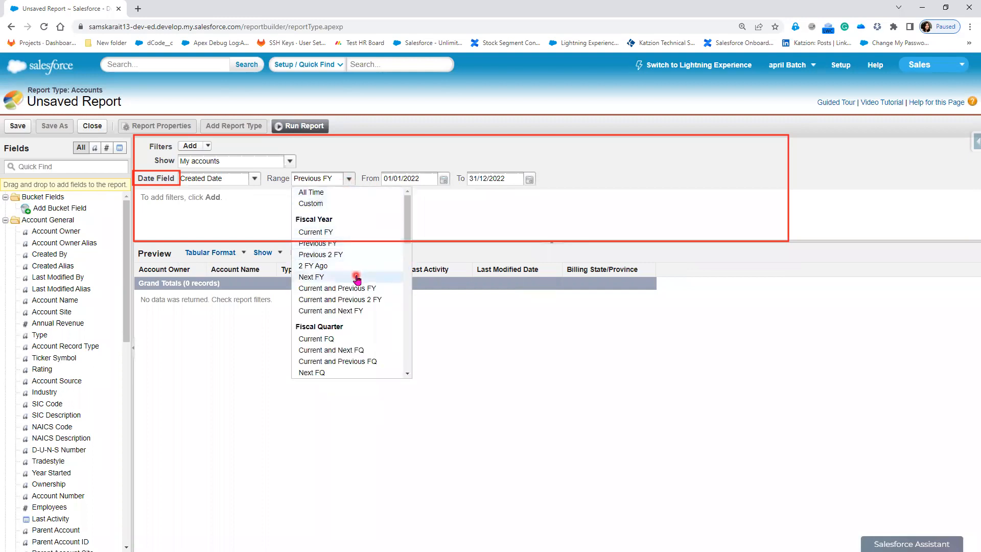
click(356, 340)
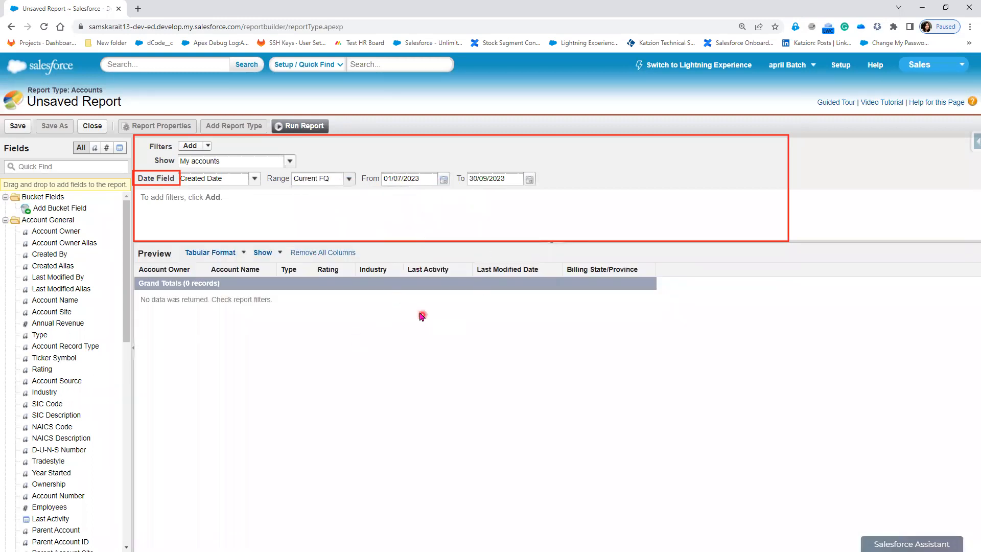
click(348, 180)
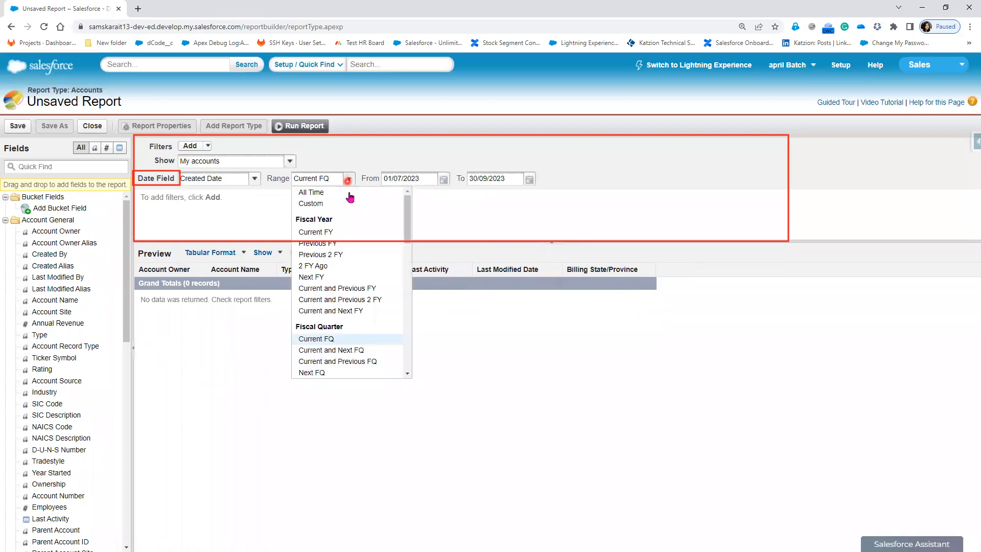
click(379, 362)
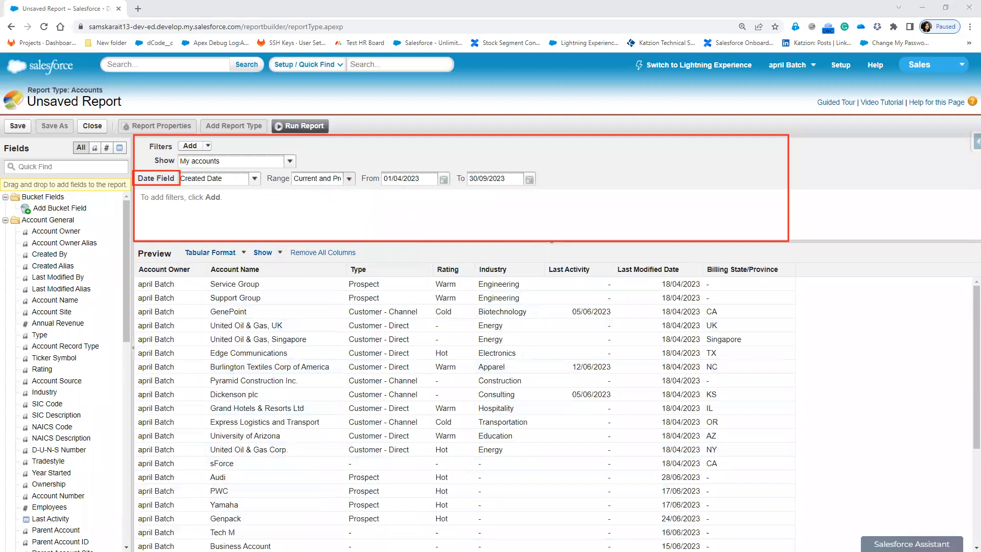
Step: Keep Created Date as the date field and return the filter's range to All Time
mouse_move(291, 188)
mouse_down()
mouse_move(454, 211)
mouse_move(550, 189)
mouse_up()
mouse_move(404, 145)
mouse_down()
mouse_move(403, 164)
mouse_move(462, 154)
mouse_move(463, 144)
mouse_move(481, 154)
mouse_up()
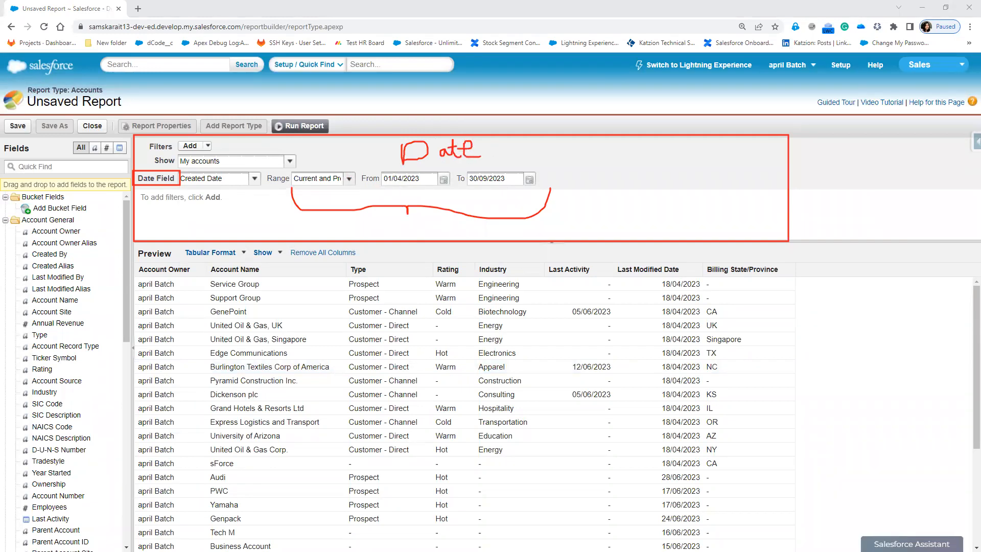
click(254, 178)
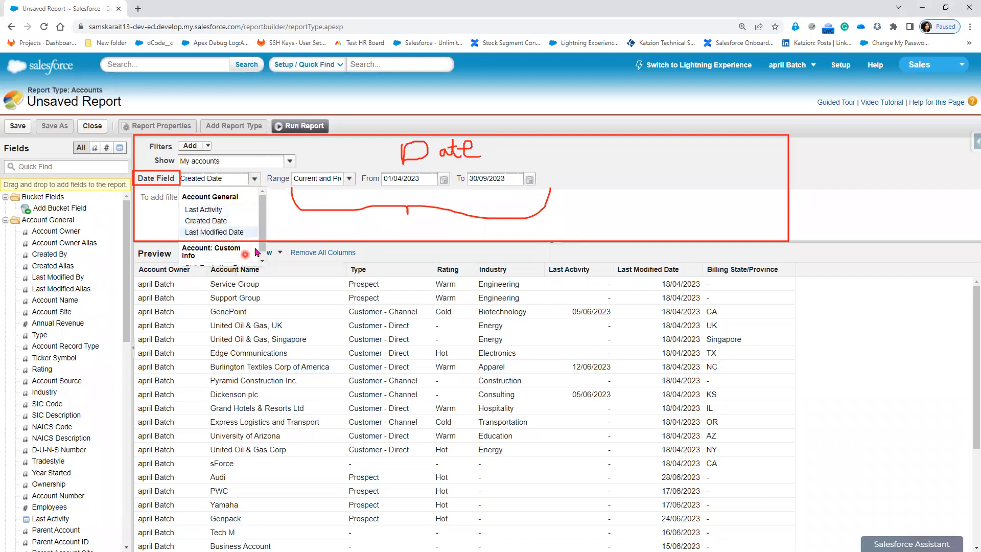
click(275, 230)
click(346, 179)
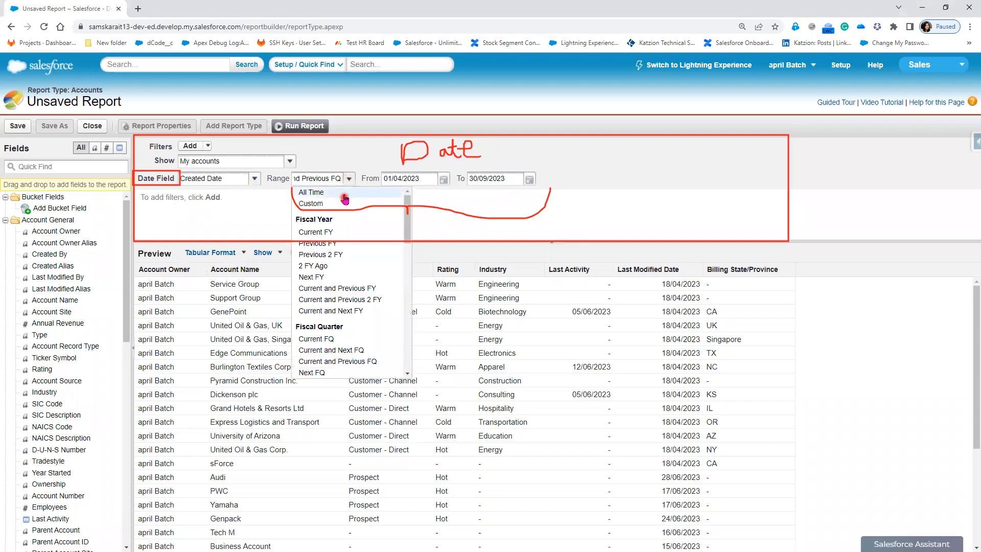
click(341, 193)
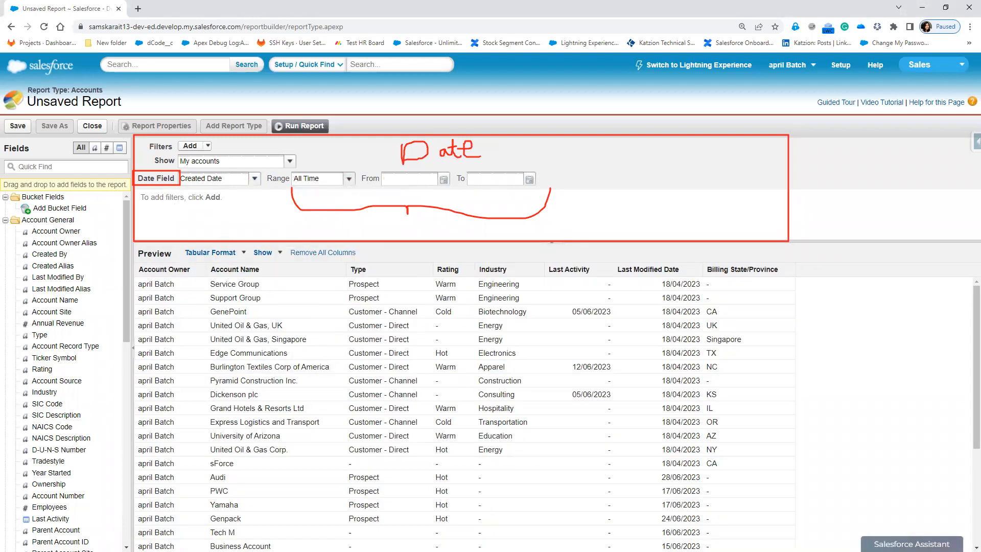
key(Escape)
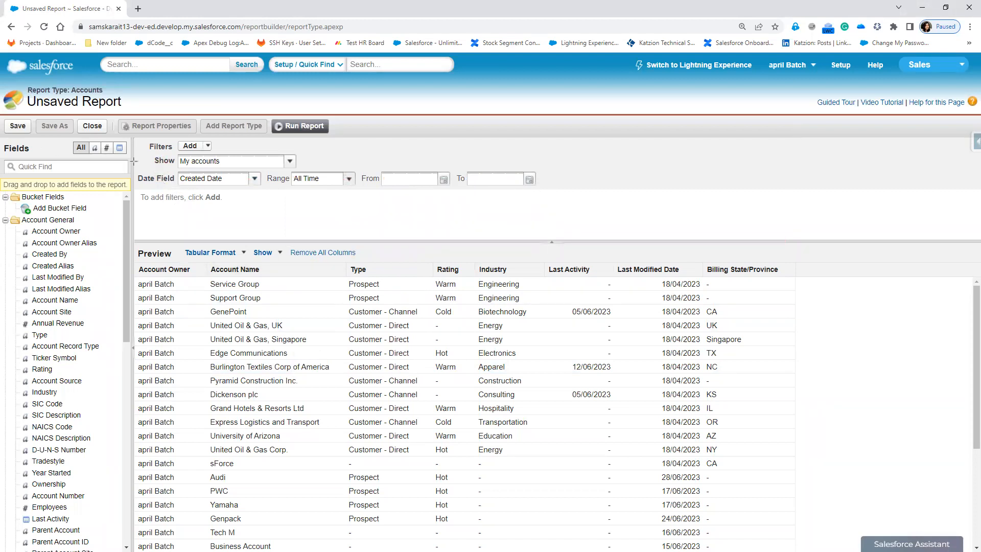
Step: Set the report's Show filter to All accounts
drag(140, 151, 179, 168)
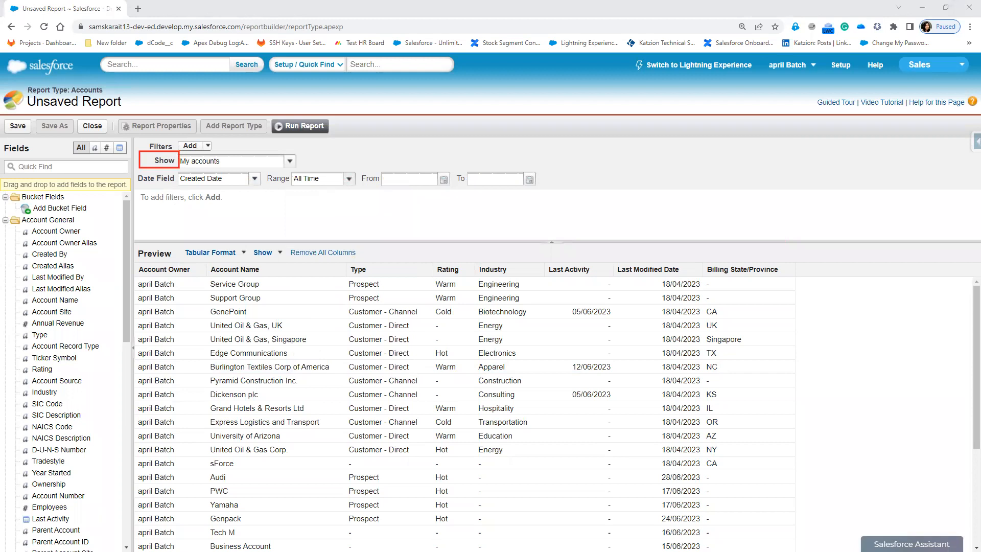
click(290, 162)
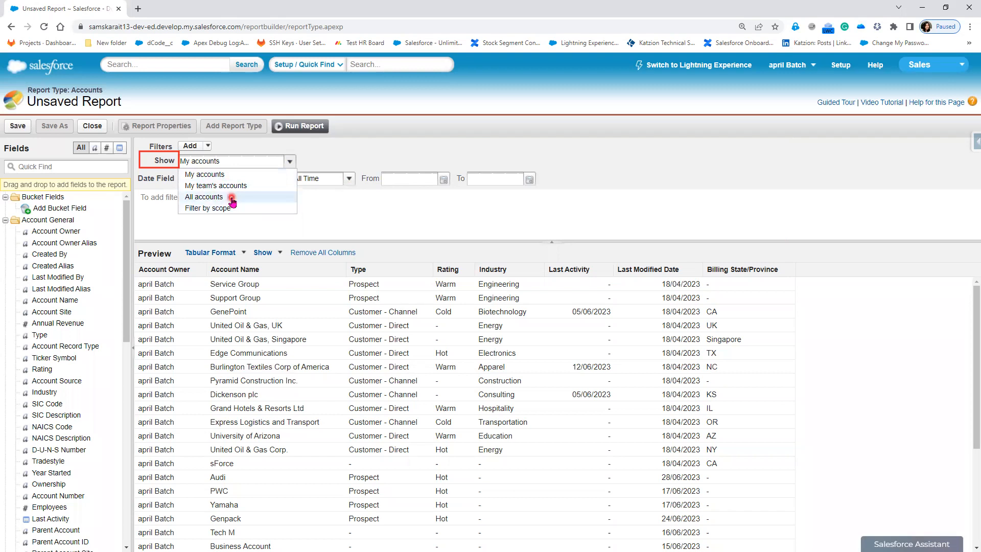
click(233, 197)
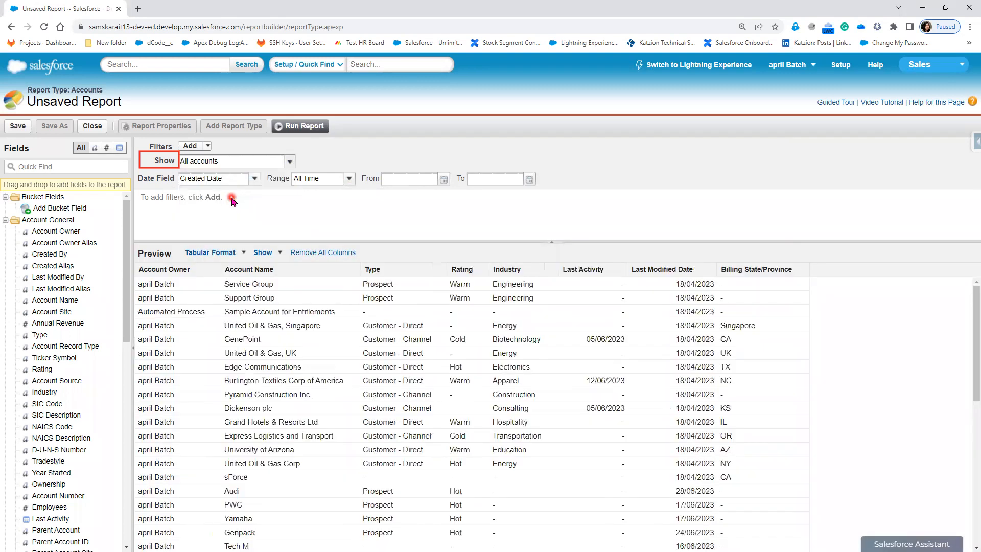
click(290, 163)
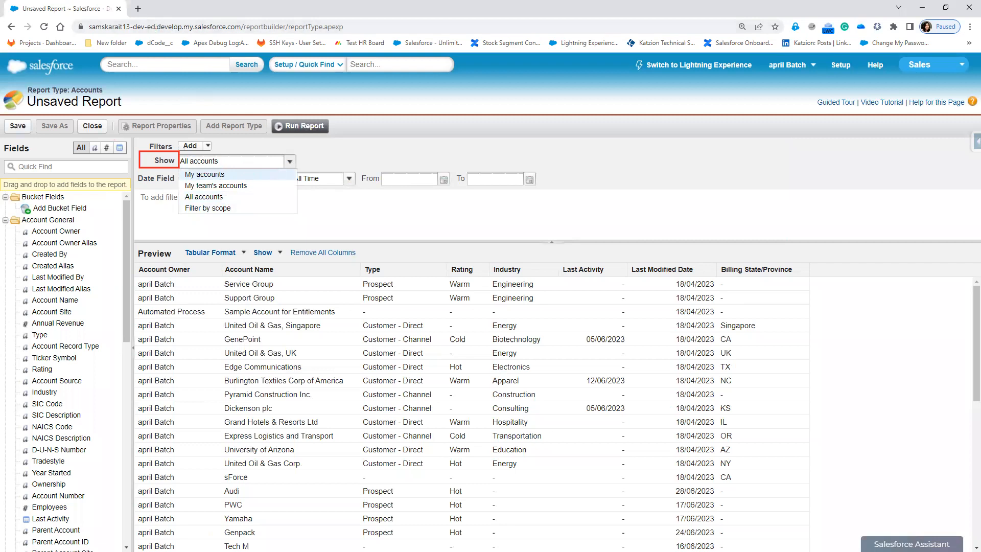
mouse_move(423, 108)
mouse_down()
mouse_move(435, 156)
mouse_move(460, 137)
mouse_move(443, 121)
mouse_up()
mouse_move(557, 90)
mouse_down()
mouse_move(532, 113)
mouse_move(555, 121)
mouse_move(522, 129)
mouse_move(562, 153)
mouse_up()
mouse_move(617, 94)
mouse_down()
mouse_move(645, 129)
mouse_move(690, 136)
mouse_up()
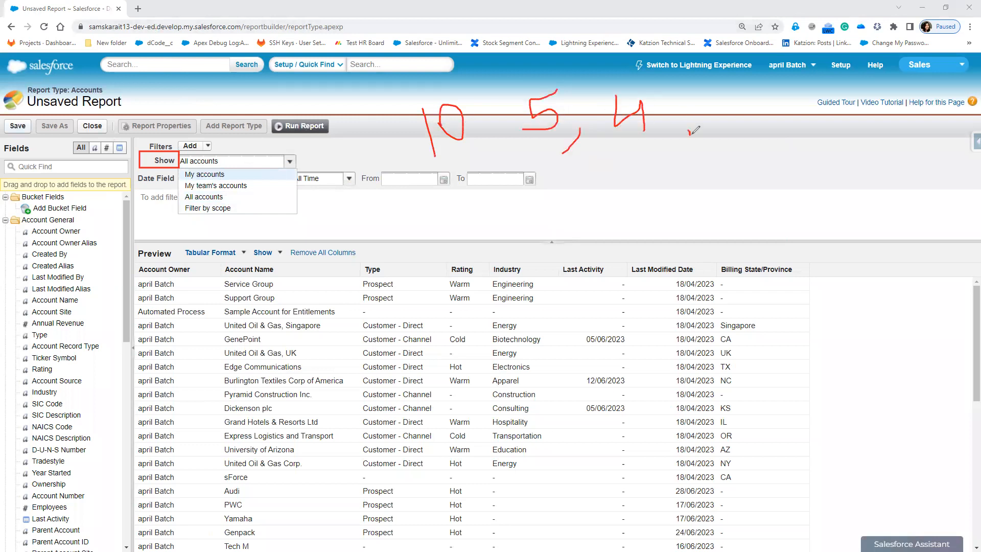
drag(703, 98, 748, 119)
mouse_move(416, 77)
mouse_down()
mouse_move(418, 89)
mouse_move(435, 88)
mouse_up()
drag(528, 72, 530, 91)
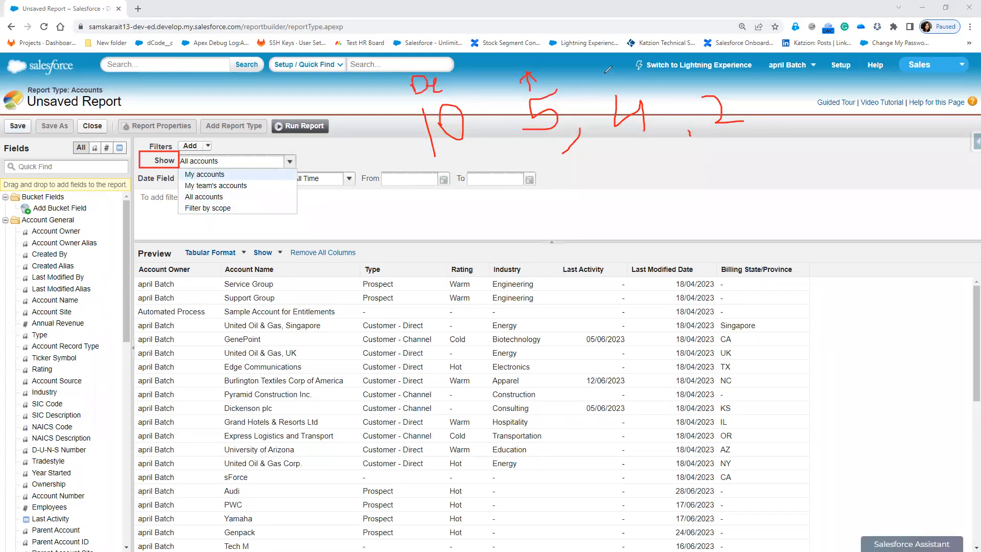
drag(607, 85, 625, 73)
drag(694, 85, 726, 78)
mouse_move(229, 165)
mouse_down()
mouse_move(180, 169)
mouse_move(192, 181)
mouse_move(236, 168)
mouse_up()
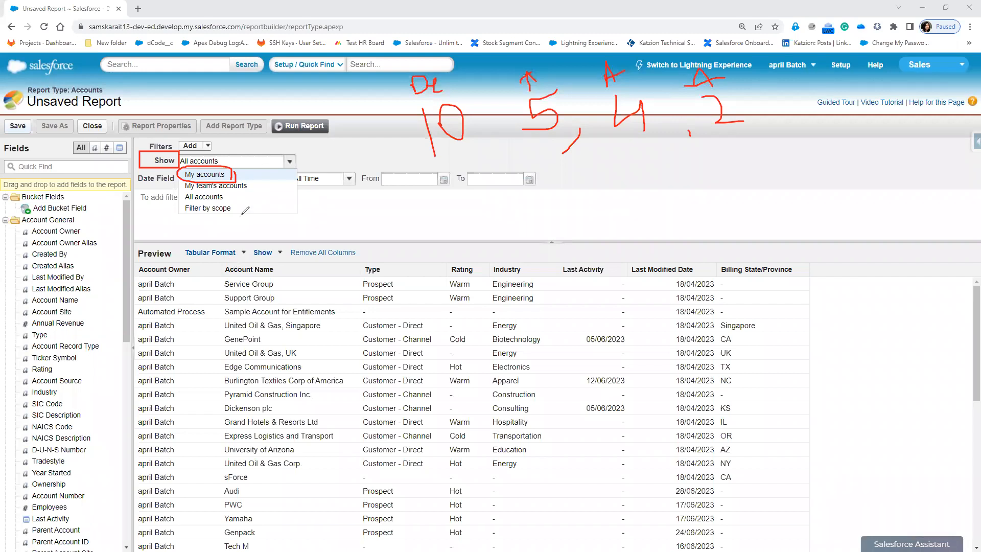
mouse_move(245, 174)
mouse_down()
mouse_move(305, 157)
mouse_move(319, 125)
mouse_move(328, 146)
mouse_move(356, 130)
mouse_move(377, 143)
mouse_up()
mouse_move(376, 114)
mouse_down()
mouse_move(383, 141)
mouse_move(391, 120)
mouse_move(408, 138)
mouse_up()
click(395, 128)
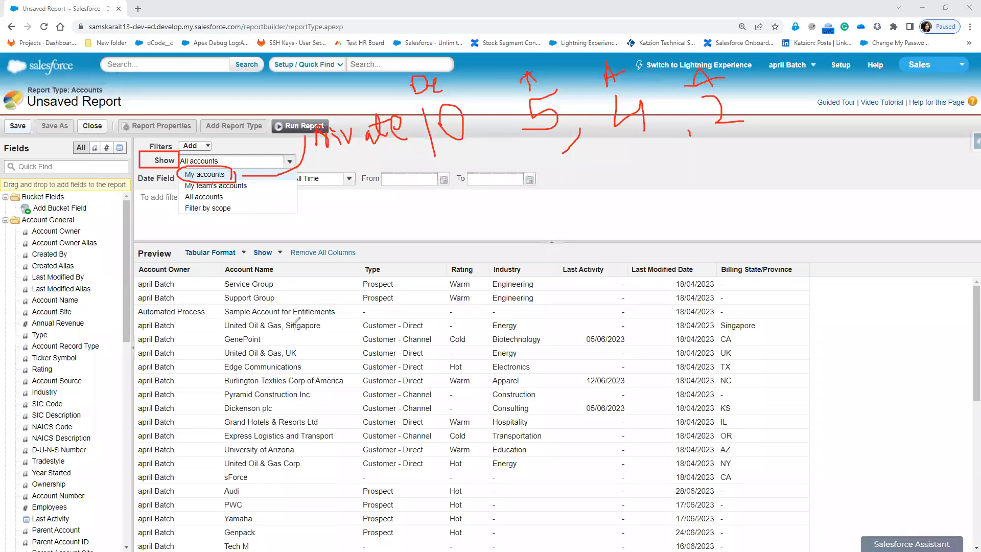
drag(228, 194, 273, 186)
mouse_move(420, 163)
mouse_down()
mouse_move(566, 145)
mouse_move(777, 148)
mouse_move(765, 88)
mouse_move(616, 48)
mouse_move(408, 62)
mouse_move(401, 122)
mouse_move(433, 163)
mouse_up()
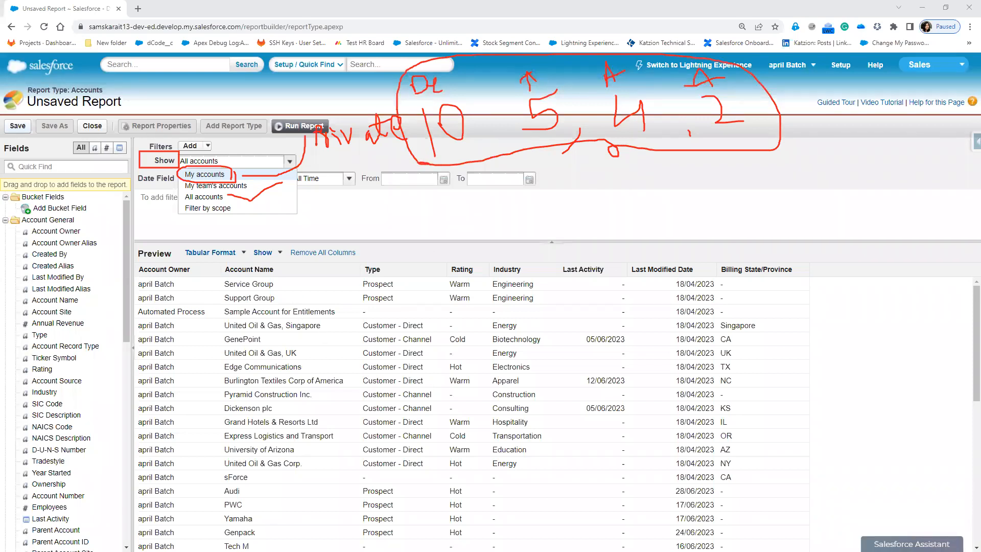
key(Escape)
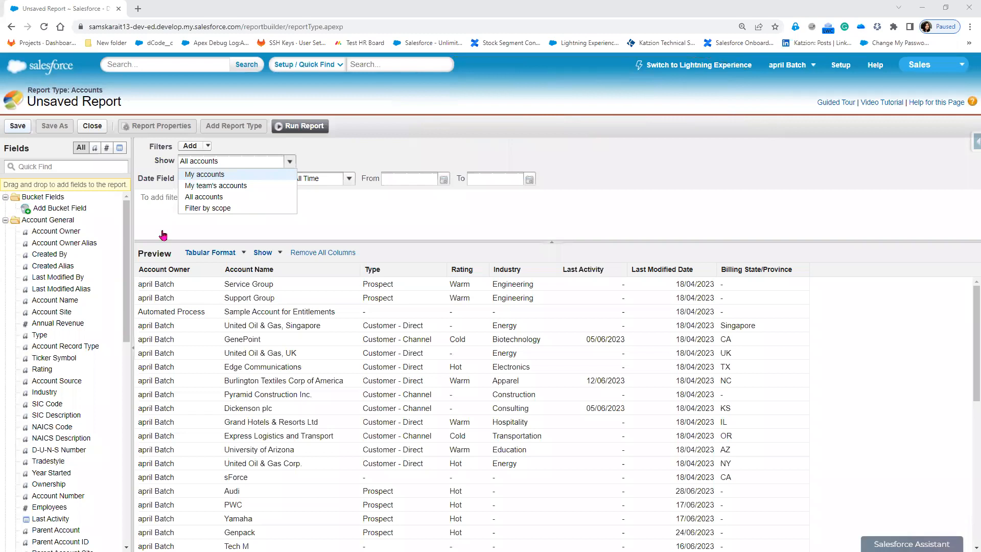
Step: Keep All accounts as the Show scope and run the report
click(234, 199)
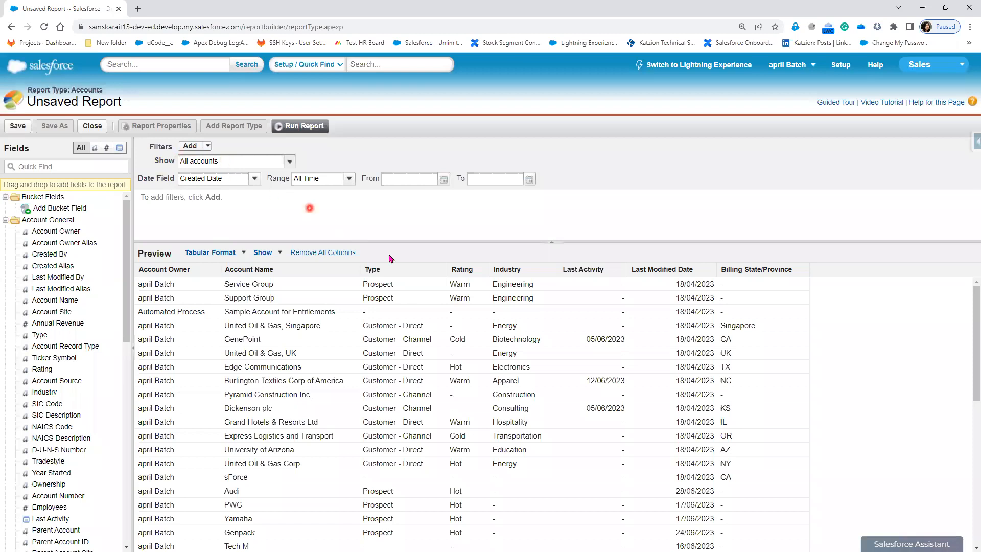
click(305, 127)
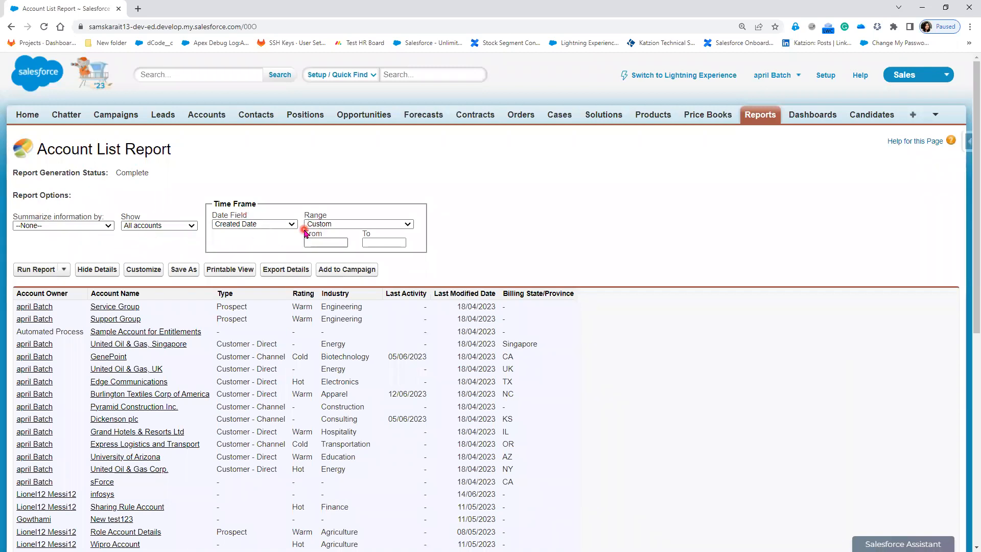
Step: Review the Time Frame range options and examine the account rows of the generated report through to the grand totals
click(327, 226)
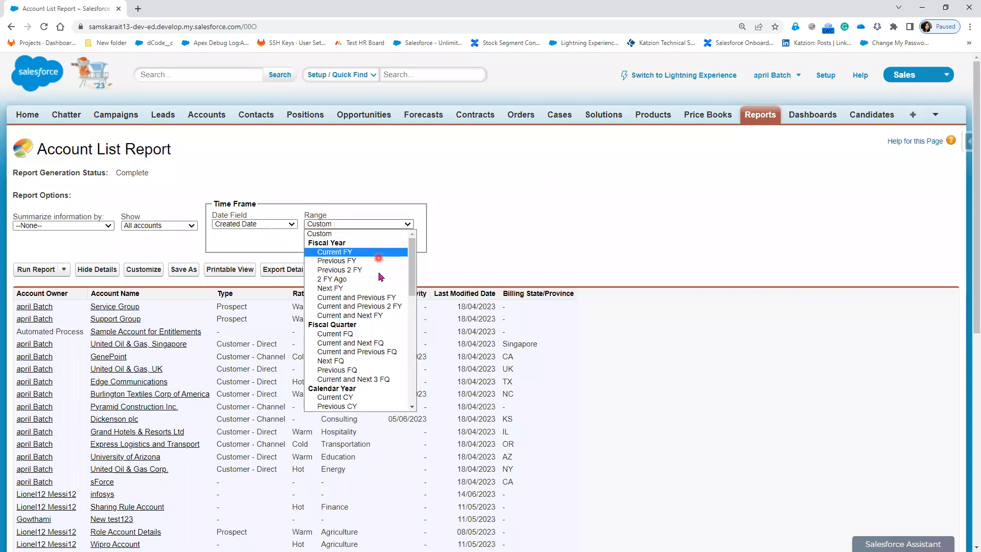
click(546, 225)
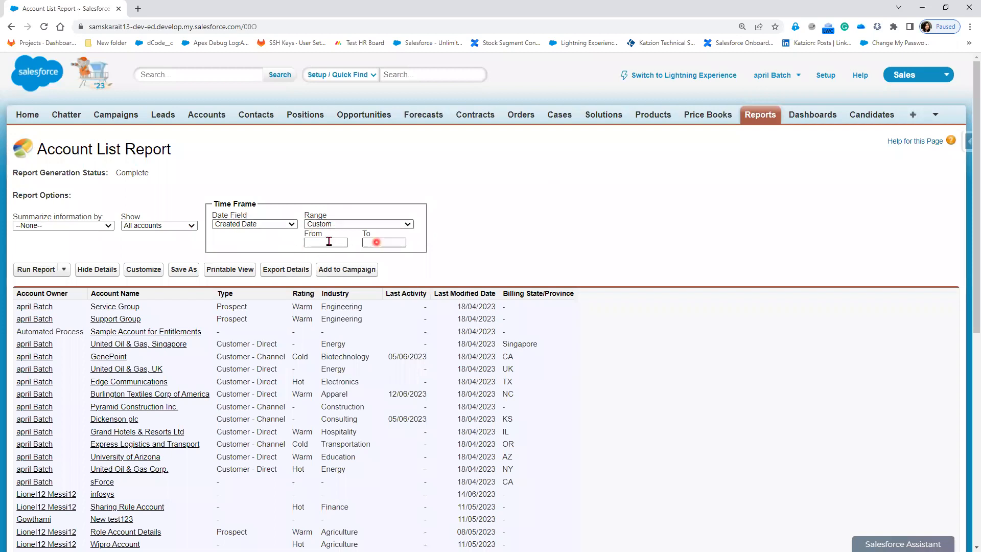
click(726, 361)
scroll(726, 363, down, 1)
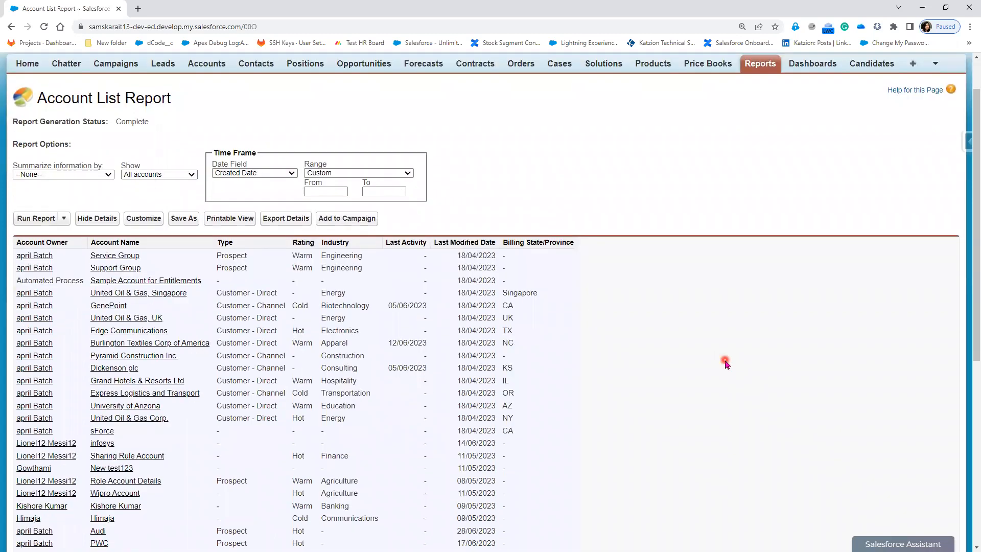
scroll(727, 364, down, 1)
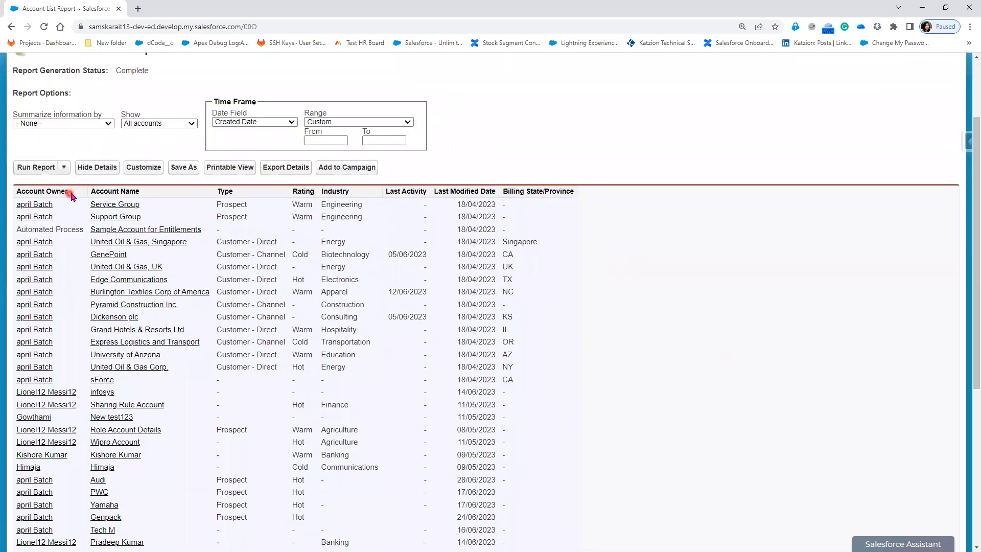
scroll(543, 302, down, 5)
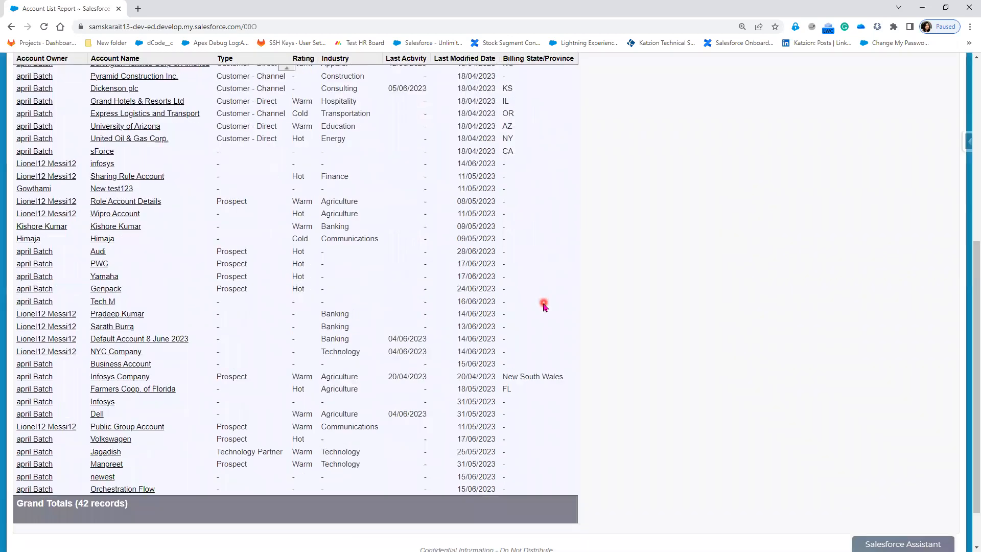
scroll(199, 291, up, 6)
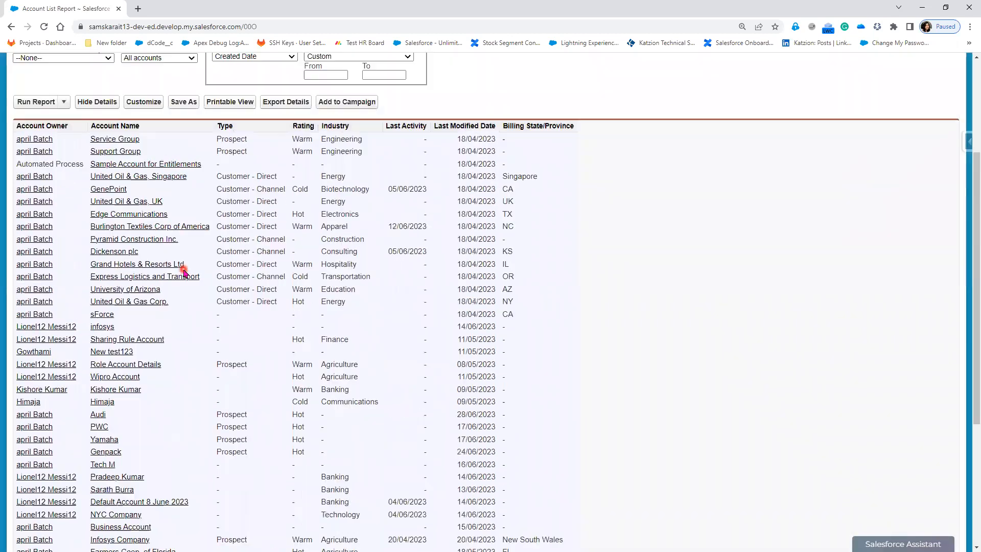
scroll(184, 276, down, 5)
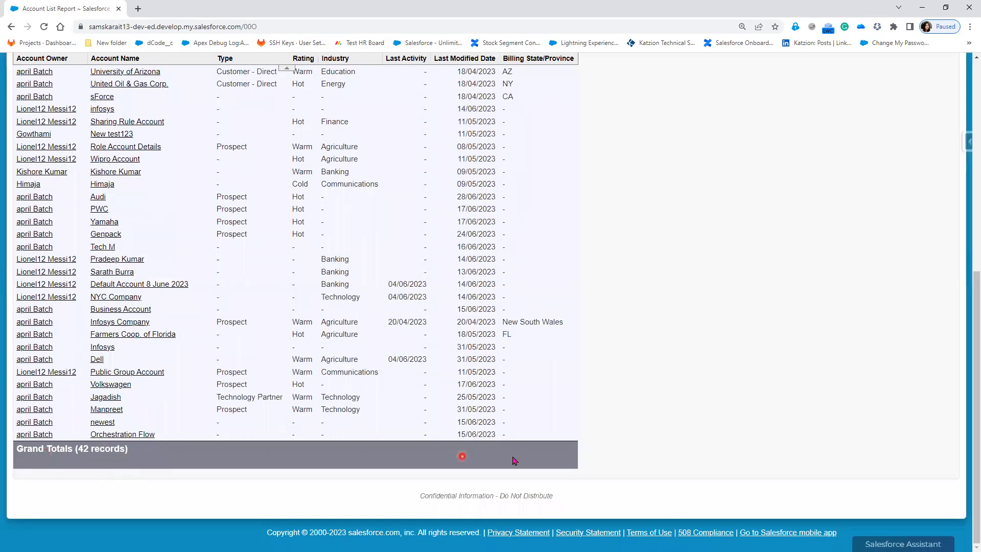
scroll(534, 458, up, 3)
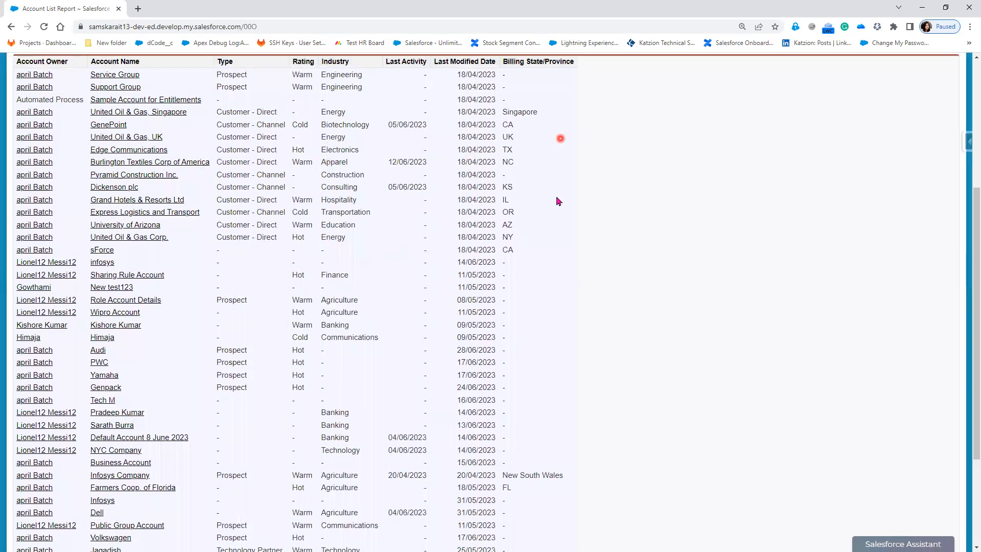
scroll(538, 451, down, 3)
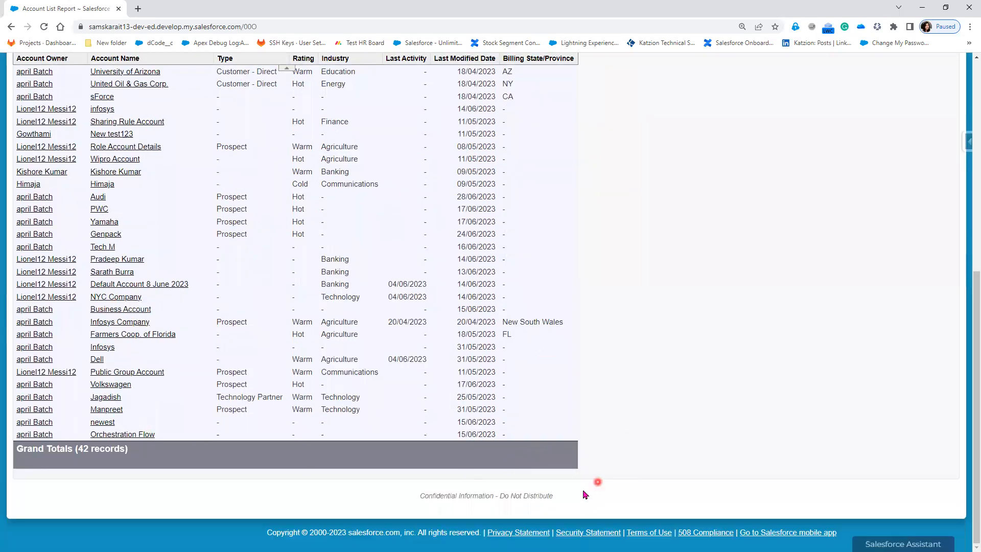
scroll(585, 494, up, 5)
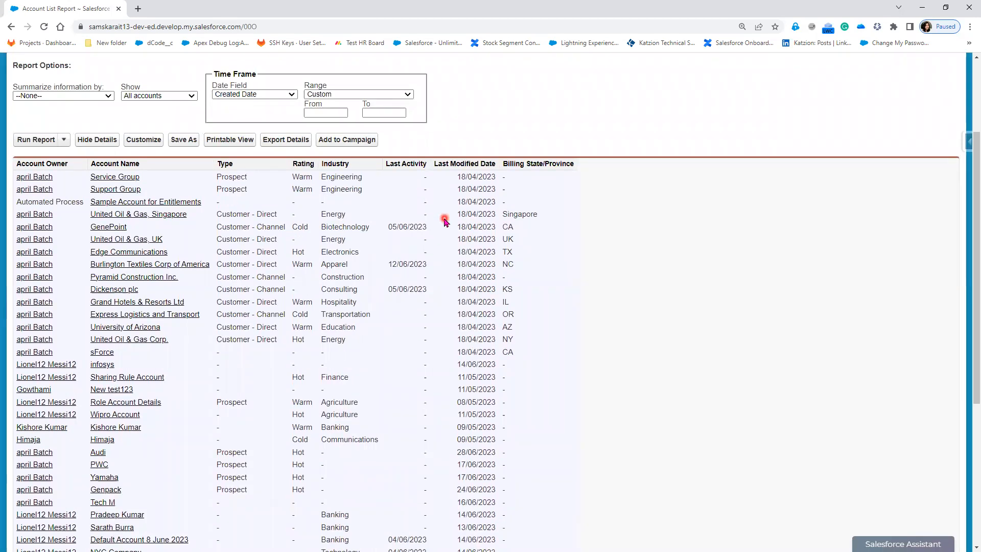
click(289, 142)
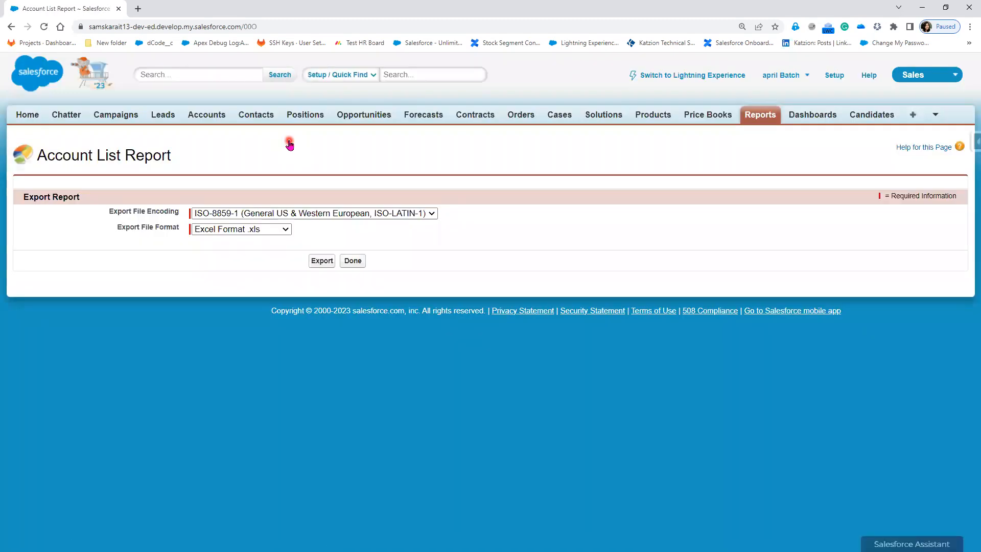
click(11, 28)
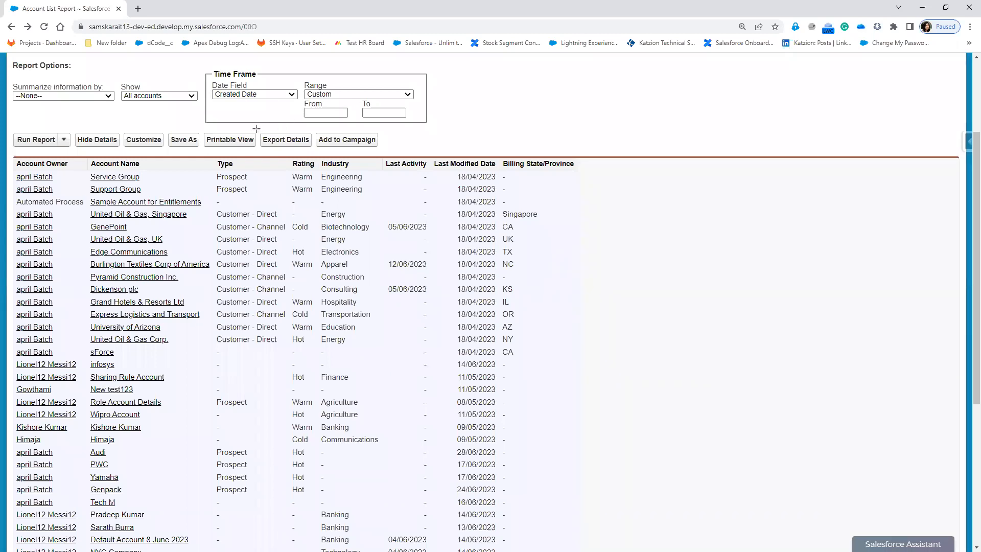
click(275, 141)
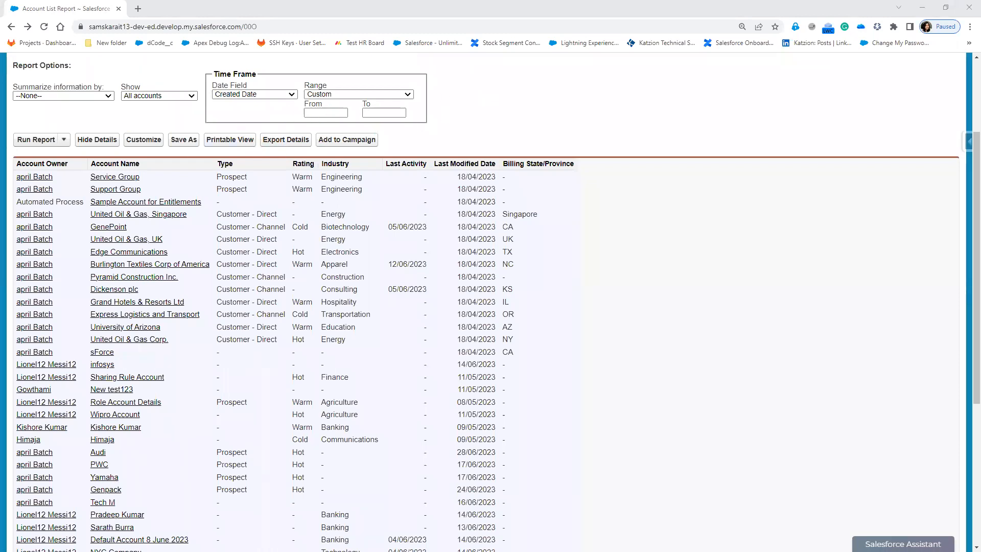
mouse_move(254, 130)
mouse_down()
mouse_move(320, 130)
mouse_move(258, 153)
mouse_move(259, 120)
mouse_up()
Step: Open the report's export settings and review the file format and encoding options, keeping Excel Format .xls and ISO-8859-1
click(295, 140)
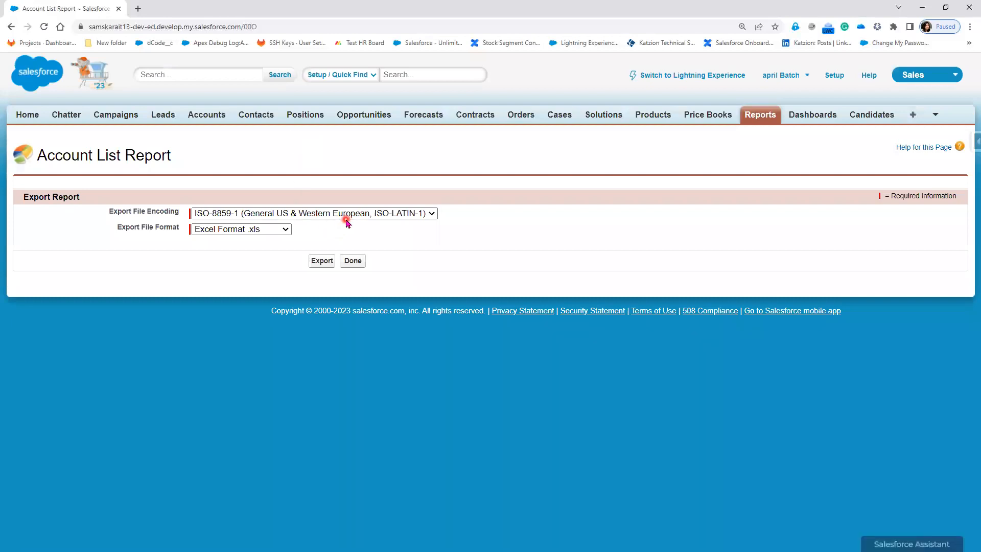
click(263, 230)
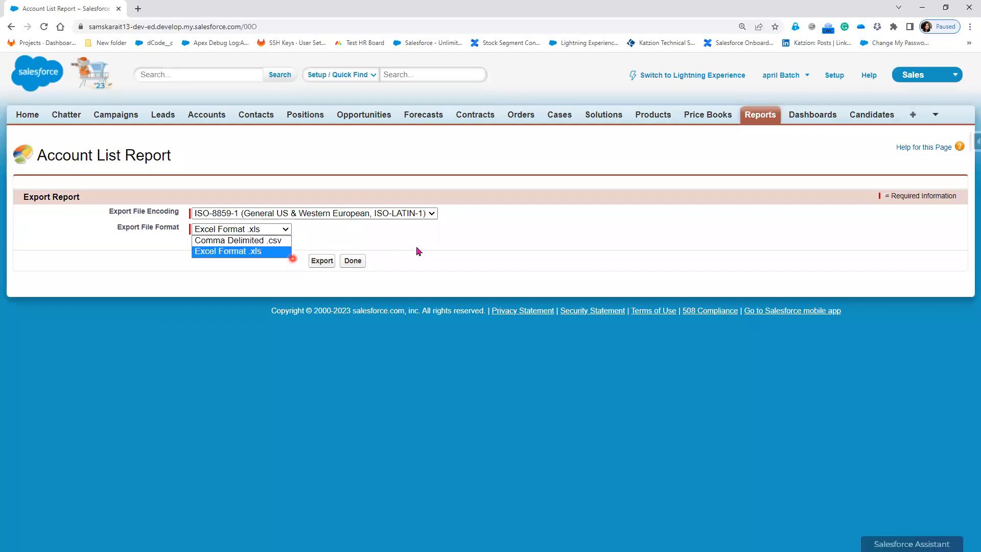
click(455, 242)
click(415, 215)
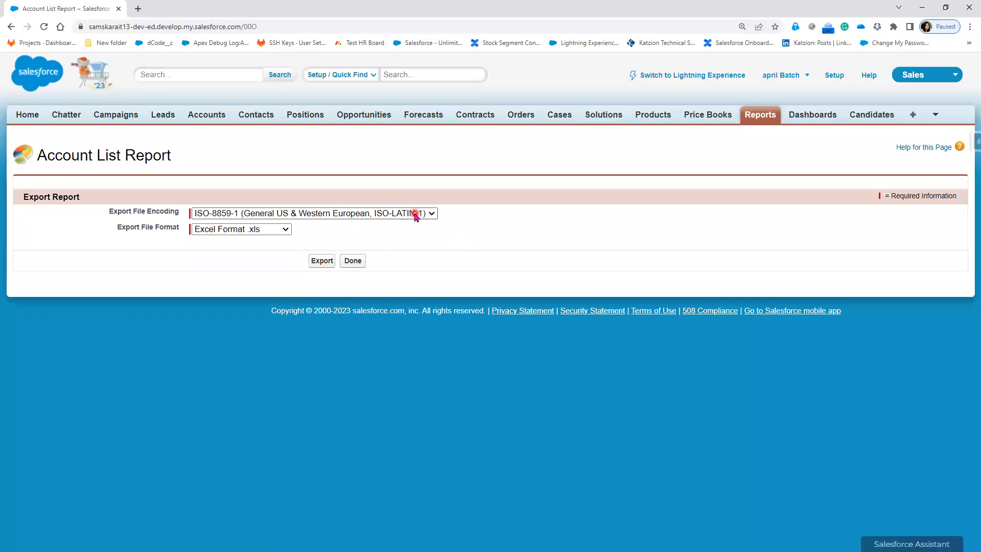
click(415, 214)
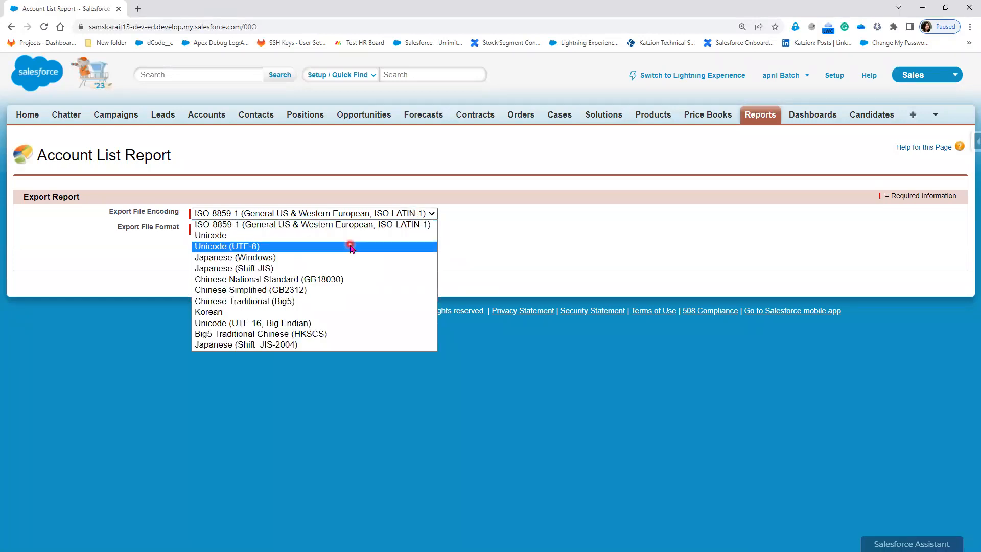
key(Down)
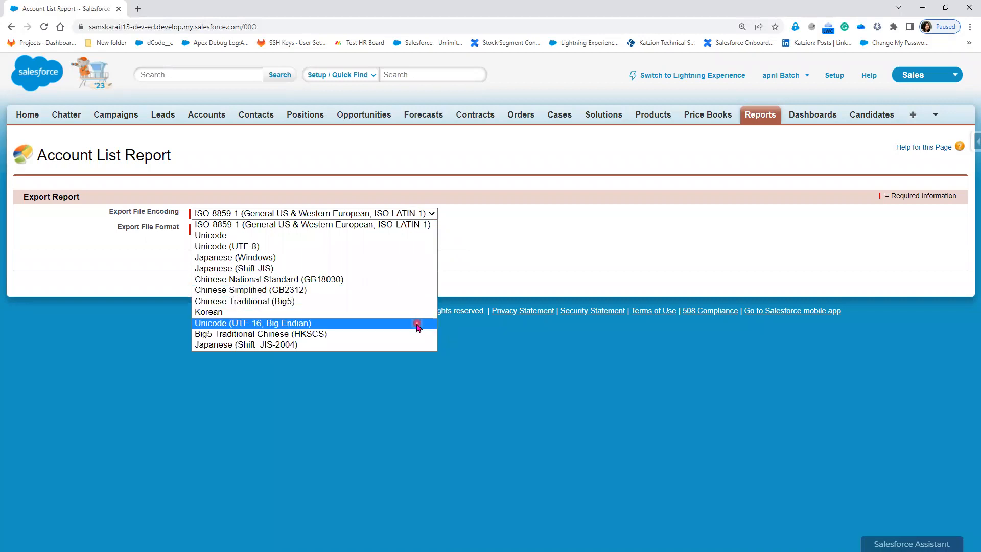
click(589, 295)
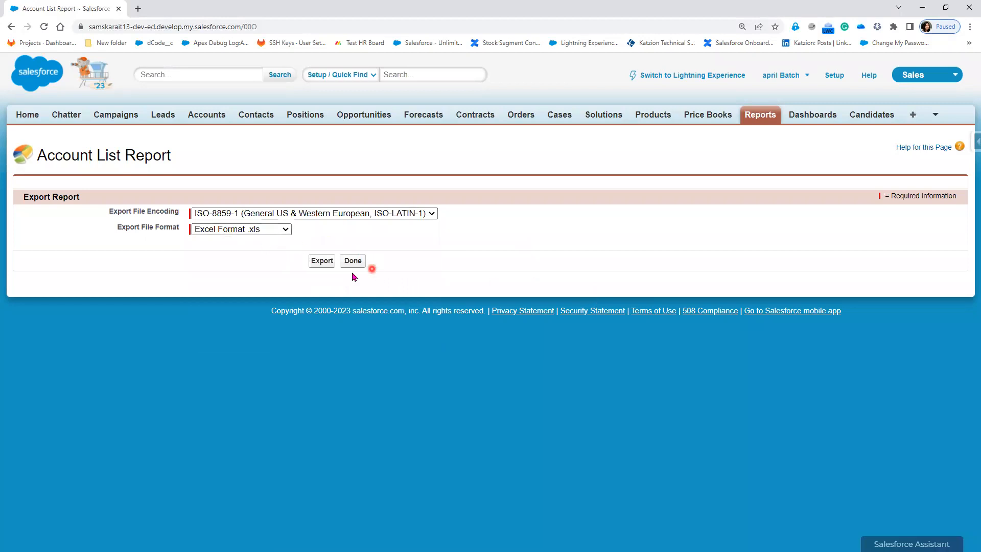
Step: Export the report and open the downloaded .xls file in Excel, agreeing to open it anyway
click(321, 262)
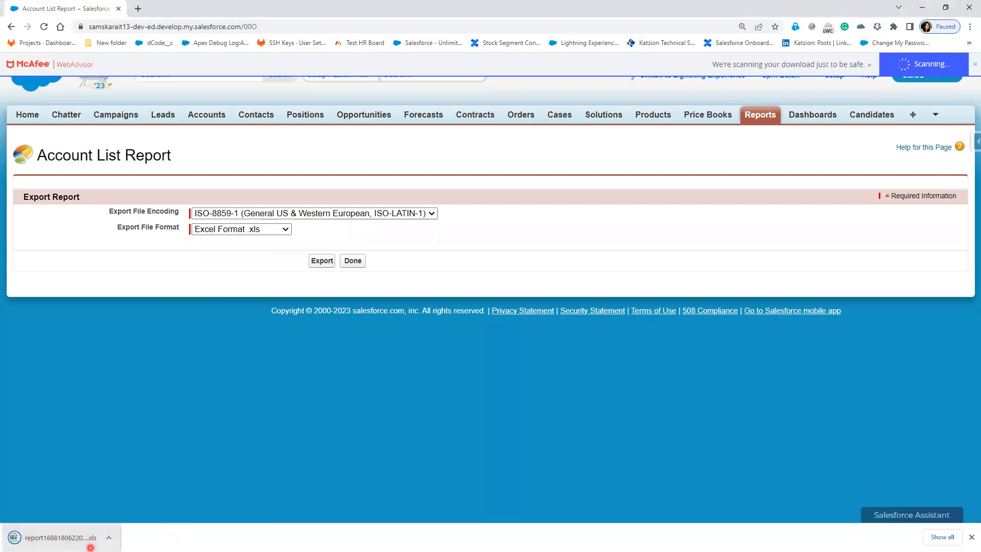
click(90, 547)
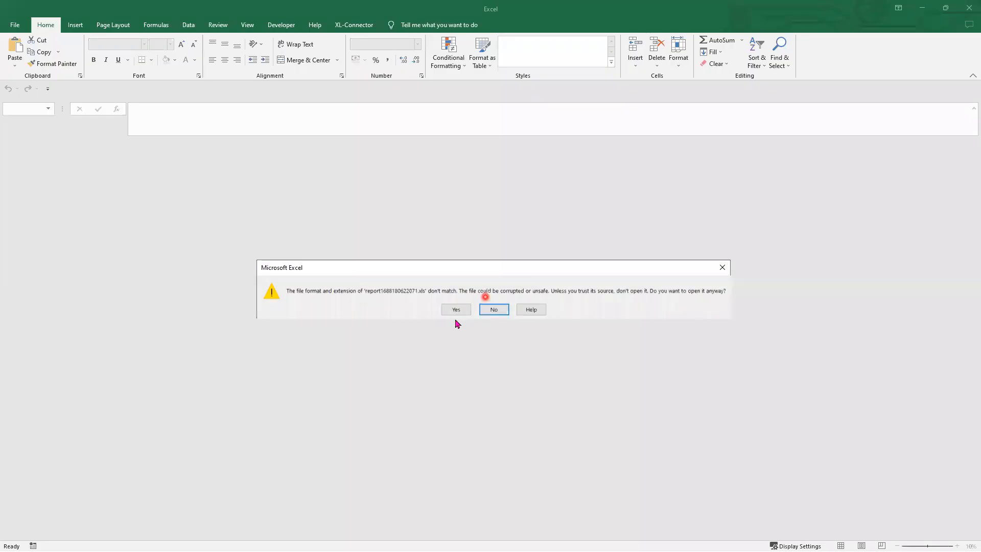
click(456, 309)
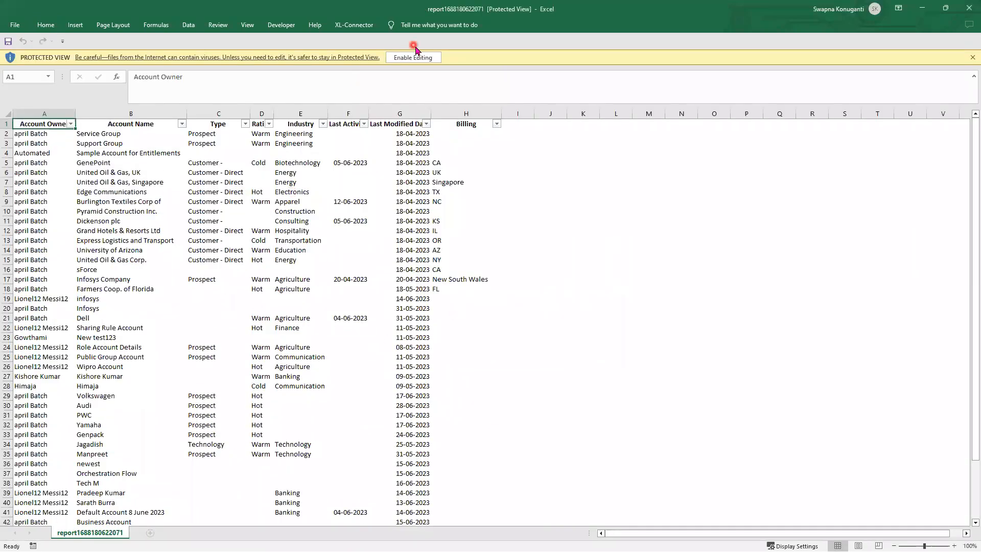
Step: Look over the Account Owner, Account Name and Type columns in the exported sheet
click(65, 131)
drag(35, 122, 33, 502)
drag(147, 123, 145, 512)
drag(221, 122, 206, 336)
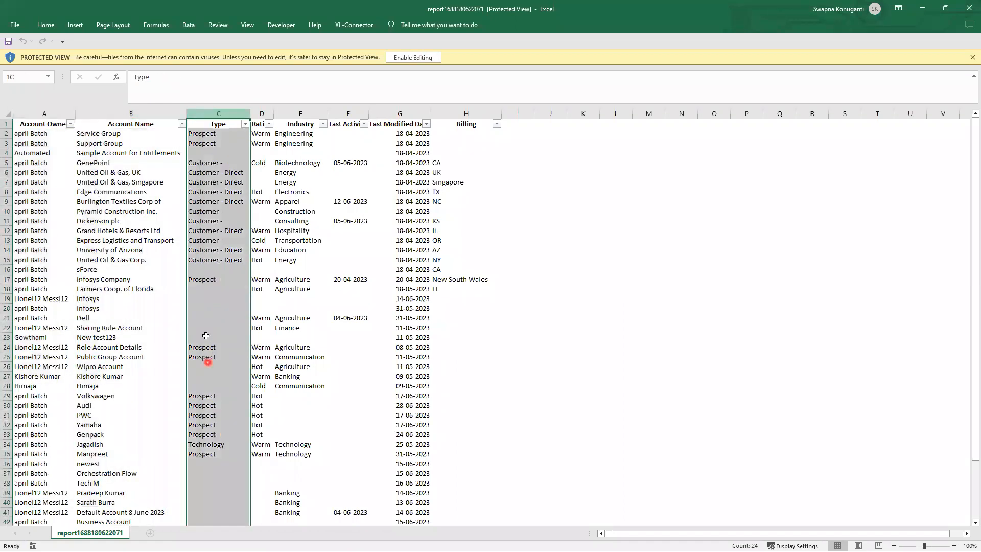
Step: Look over the Rating, Industry, Last Activity, Last Modified Date and Billing State/Province columns in the exported sheet
click(261, 112)
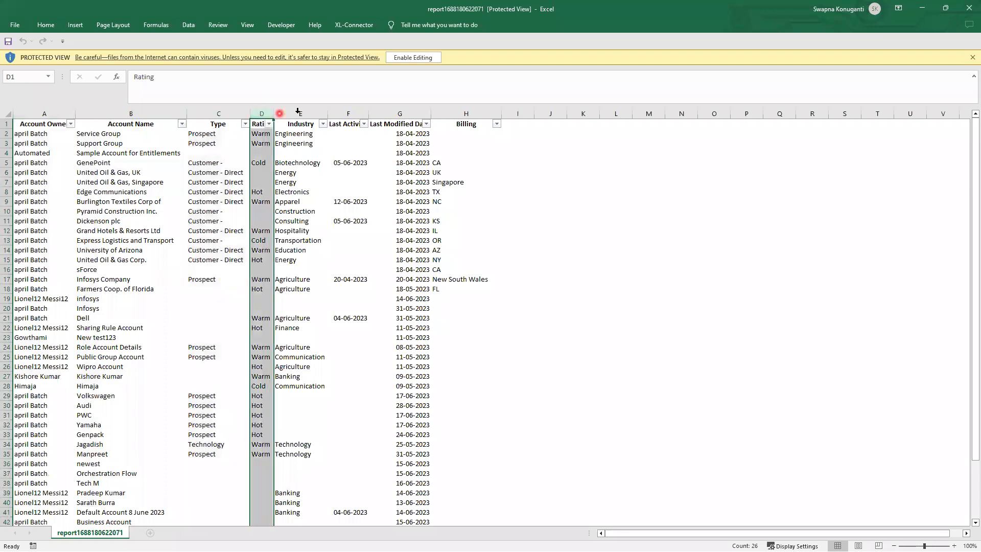
click(300, 112)
click(349, 112)
click(378, 113)
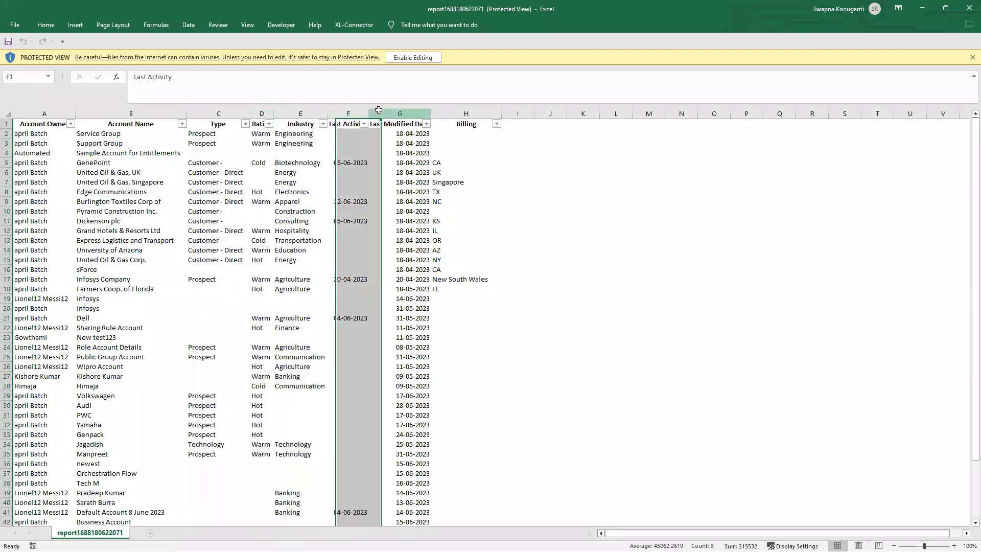
click(465, 113)
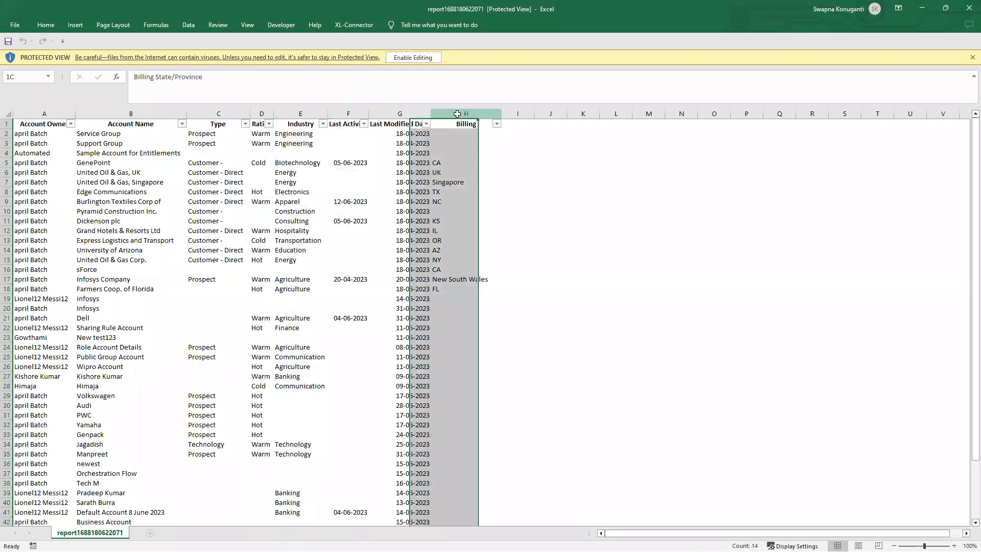
Step: Examine the exported sheet down to its last account row and the block of footer lines in rows 45 to 49
scroll(568, 417, down, 3)
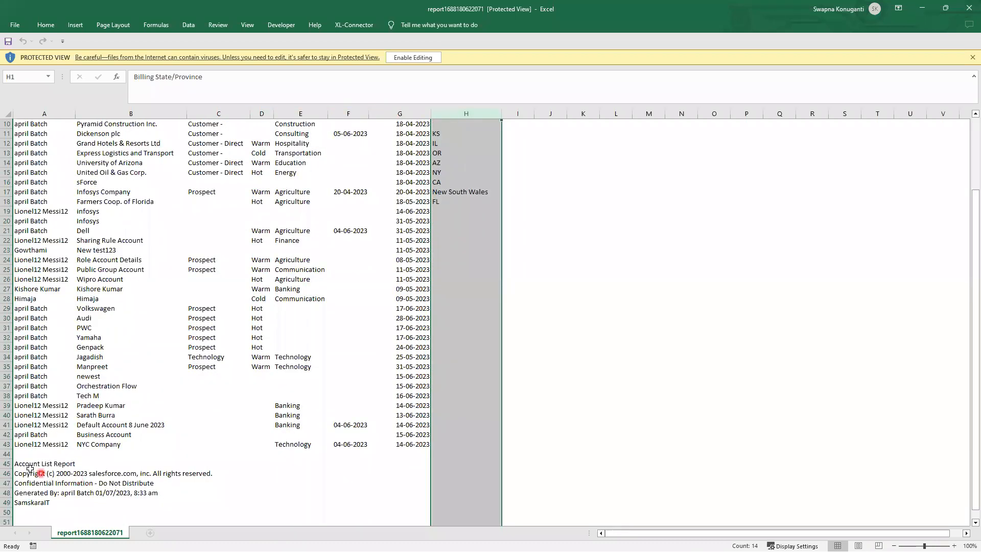
drag(20, 444, 427, 448)
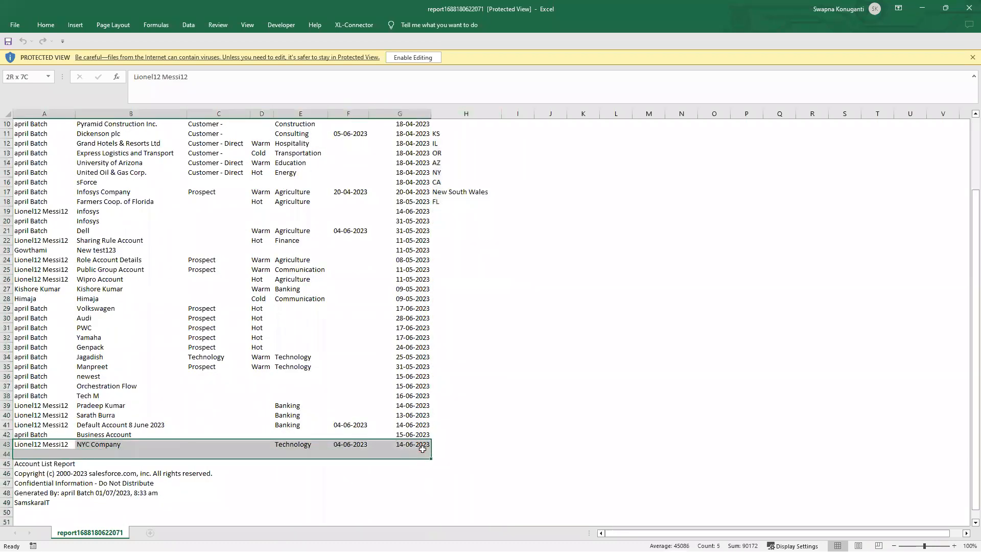
scroll(483, 444, up, 3)
scroll(486, 443, up, 1)
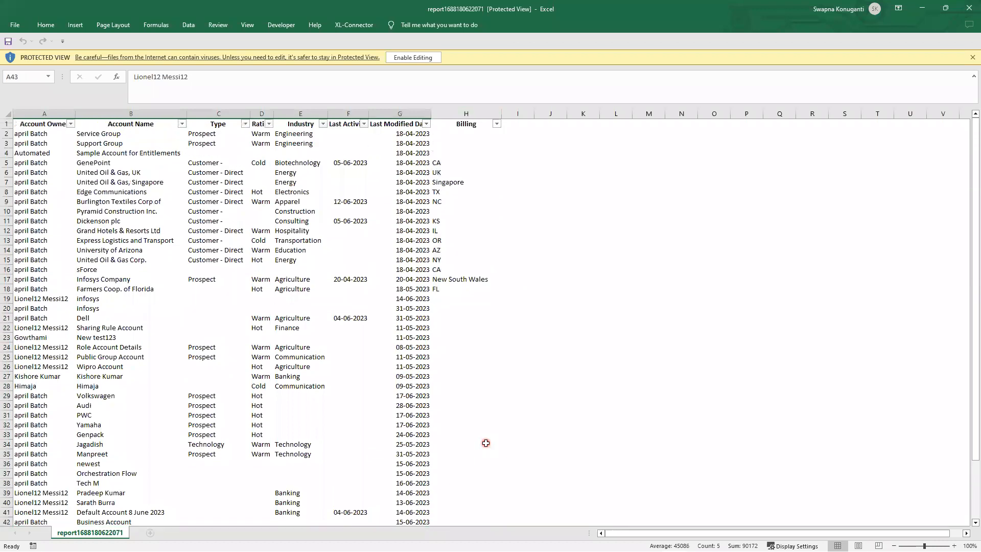
scroll(460, 253, down, 7)
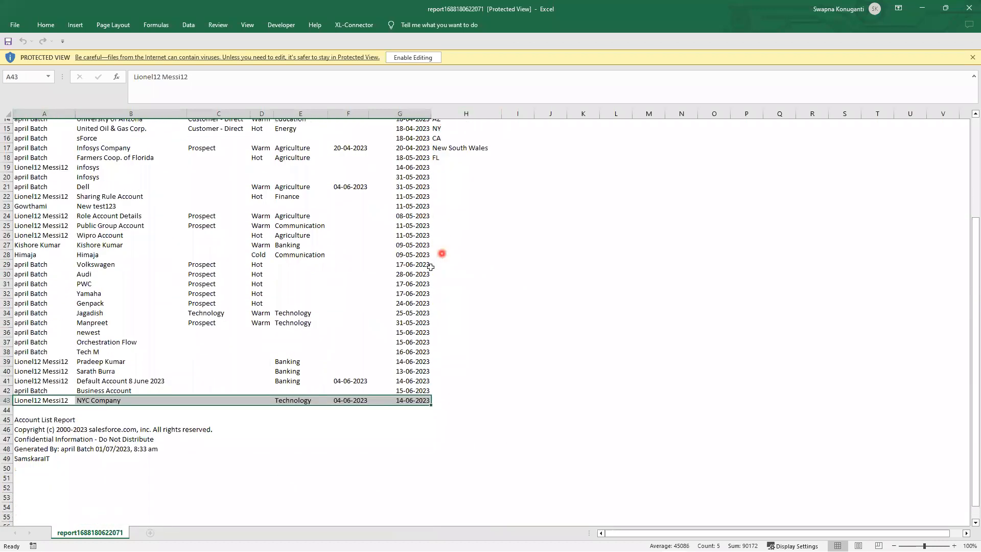
click(22, 349)
drag(58, 352, 459, 393)
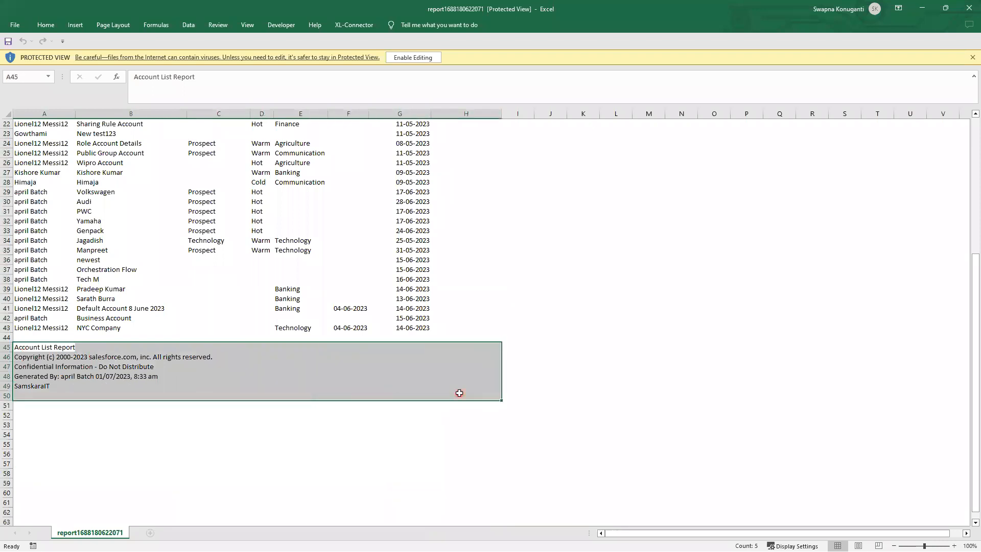
click(285, 453)
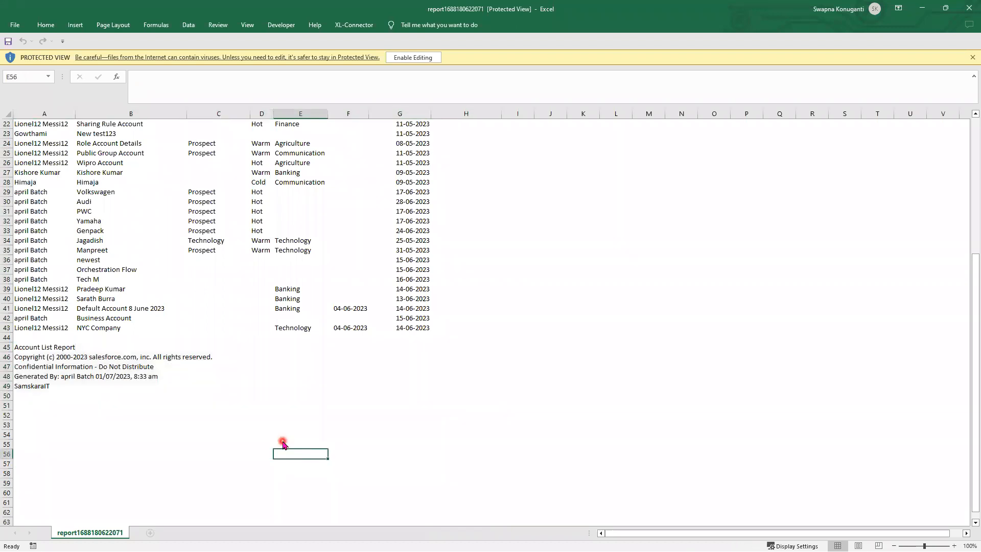
Step: Read the footer lines one by one: report title, copyright, confidentiality disclaimer, Generated By and company name
ctrl+scroll(283, 444, up, 2)
drag(27, 345, 550, 347)
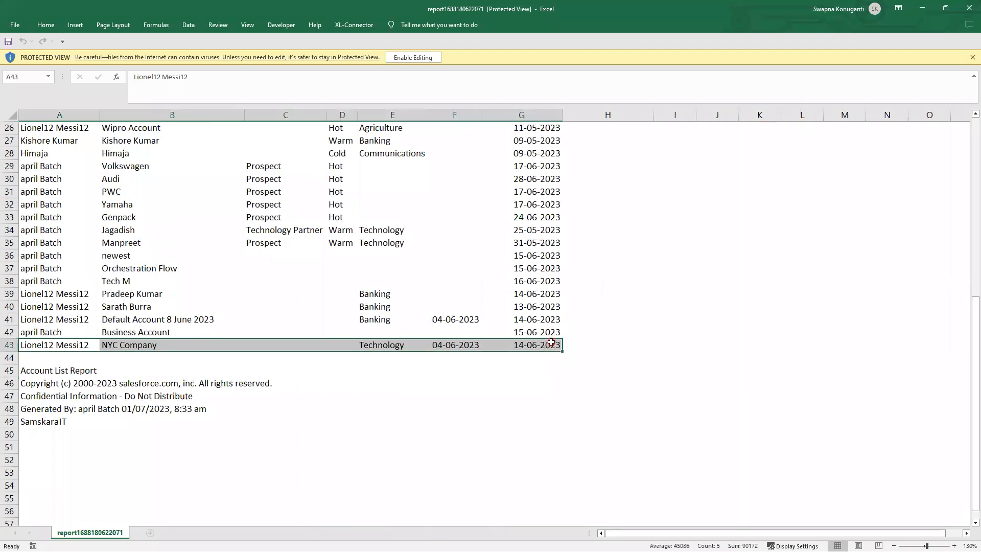
click(30, 372)
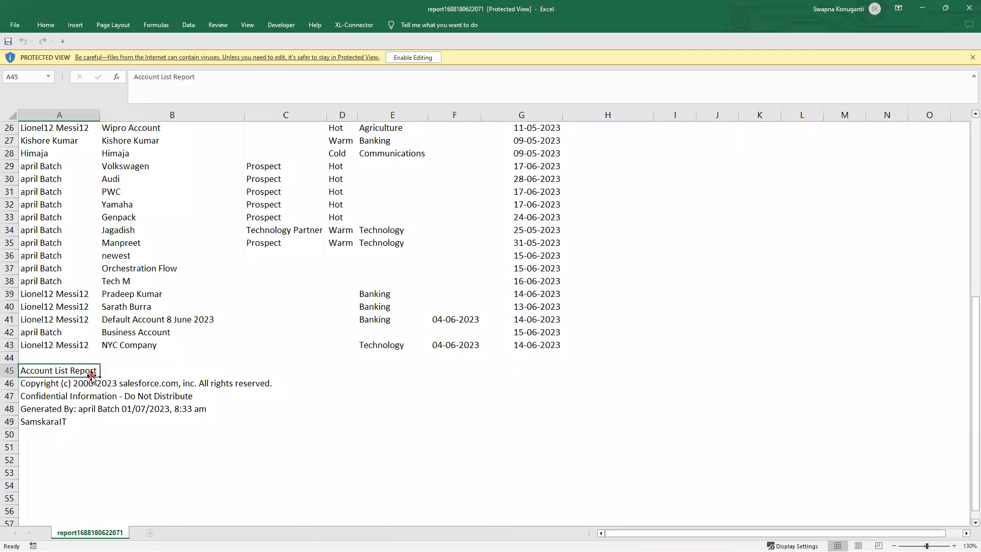
click(93, 385)
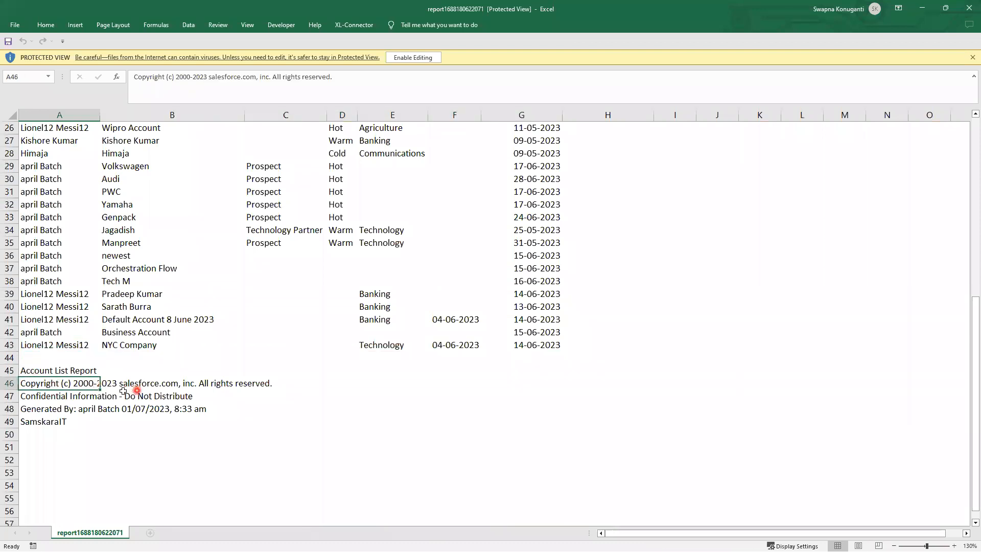
click(142, 383)
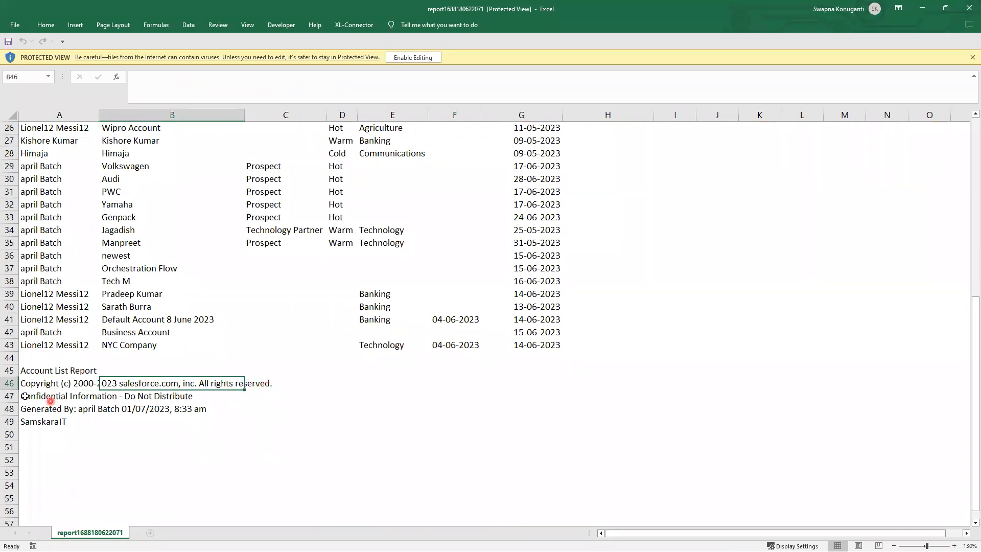
click(25, 396)
click(184, 397)
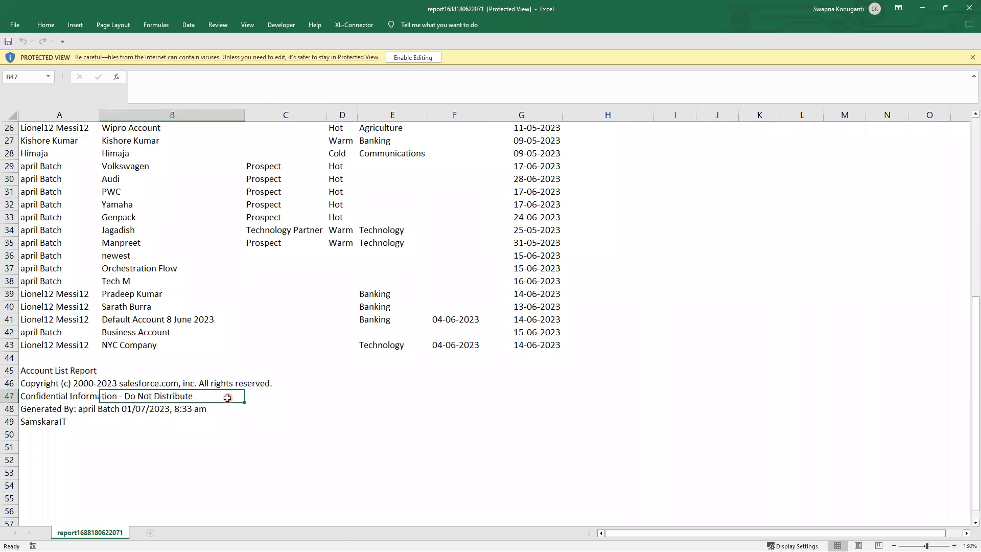
click(46, 409)
click(137, 410)
click(49, 425)
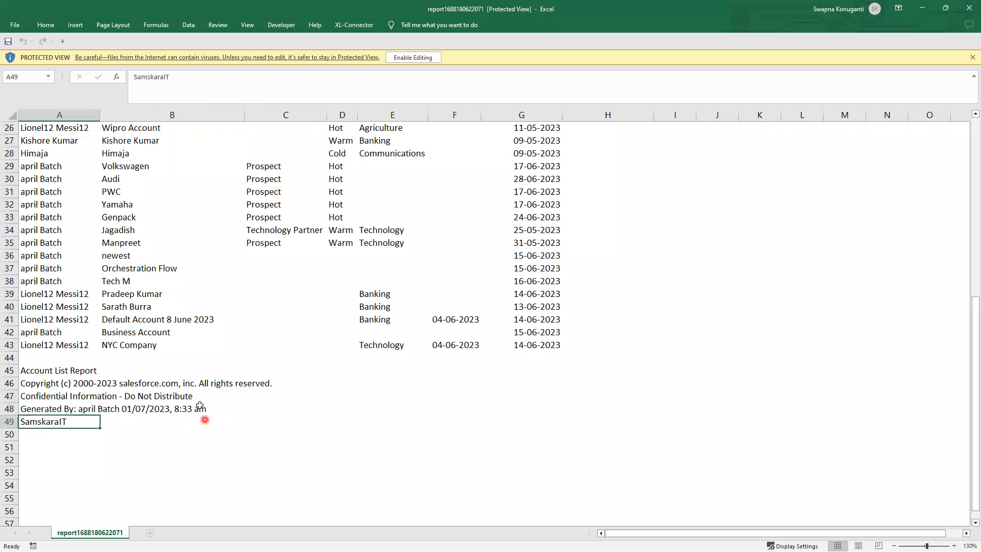
click(163, 419)
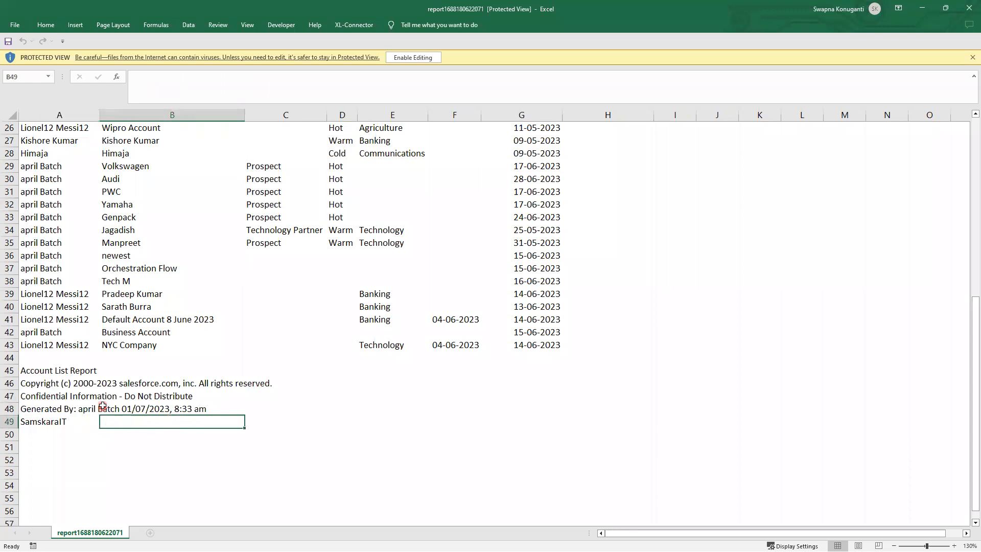
drag(102, 407, 88, 417)
click(281, 437)
drag(40, 371, 322, 432)
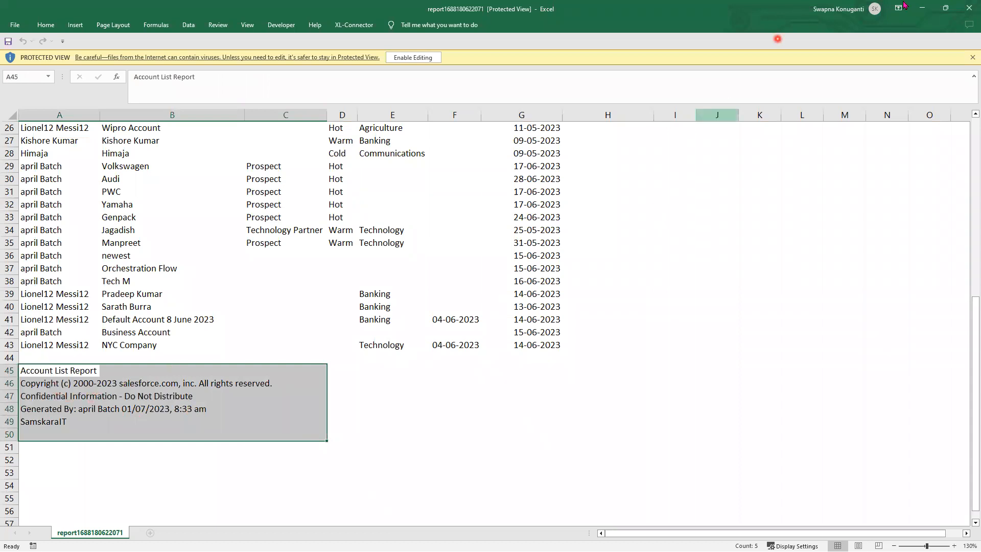
Step: Switch back to Salesforce in the browser, return from the export page to the report, and open Setup in a new tab
click(924, 8)
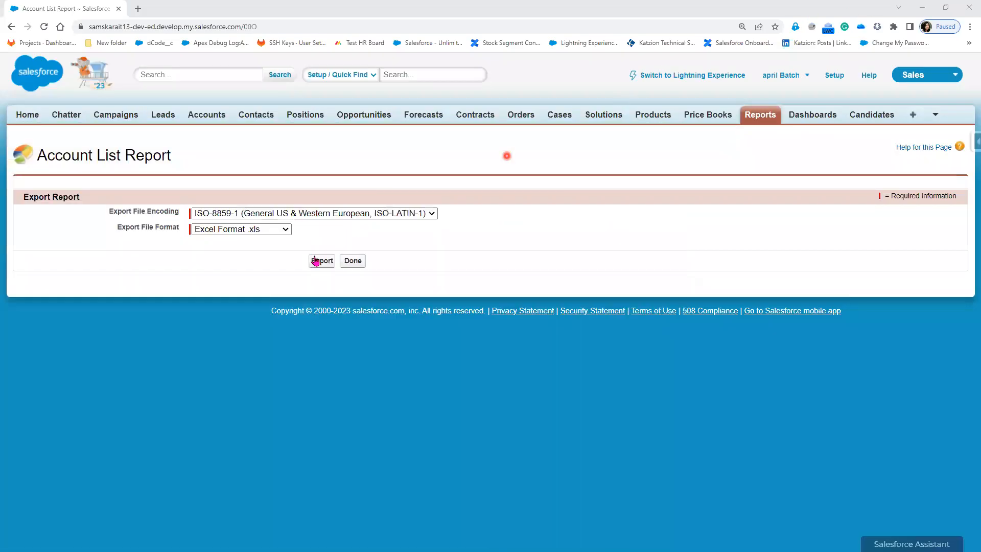
click(353, 264)
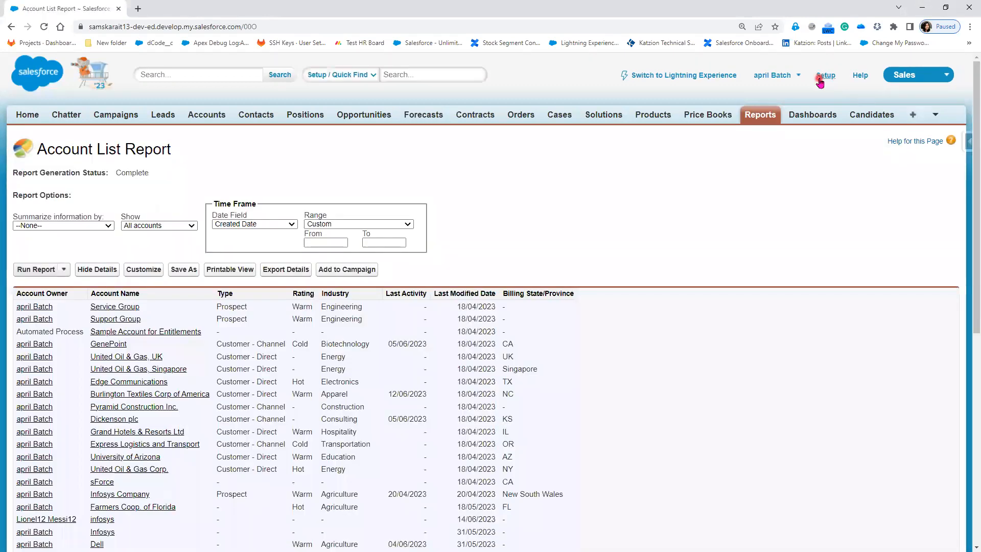
right_click(819, 82)
click(831, 84)
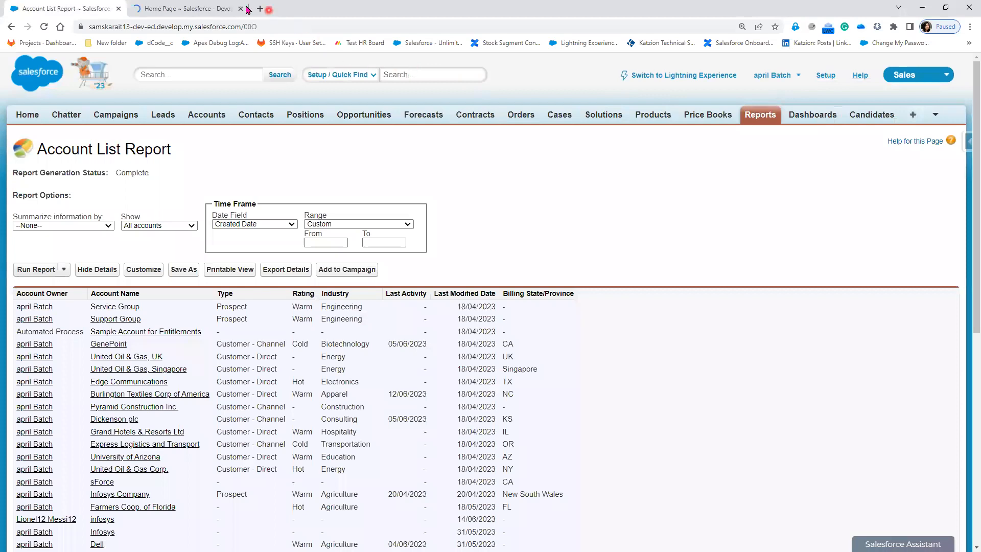
click(211, 11)
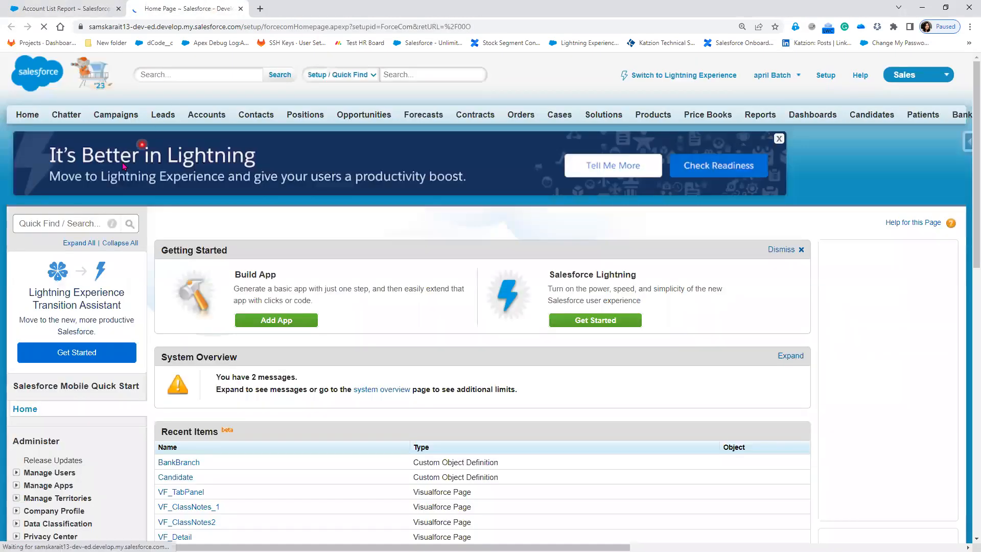
Step: Search Setup for "report" and open Reports and Dashboards Settings
click(51, 223)
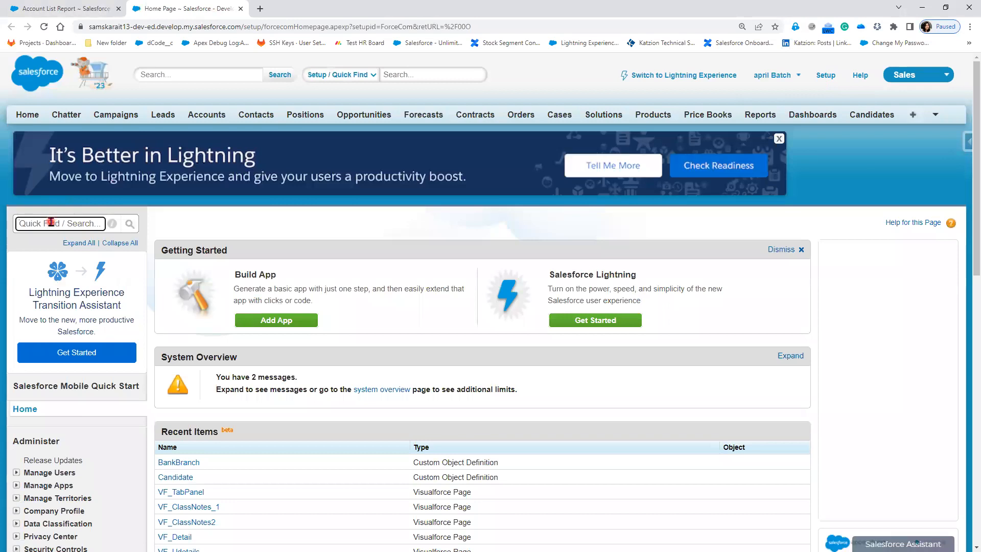
text(rem)
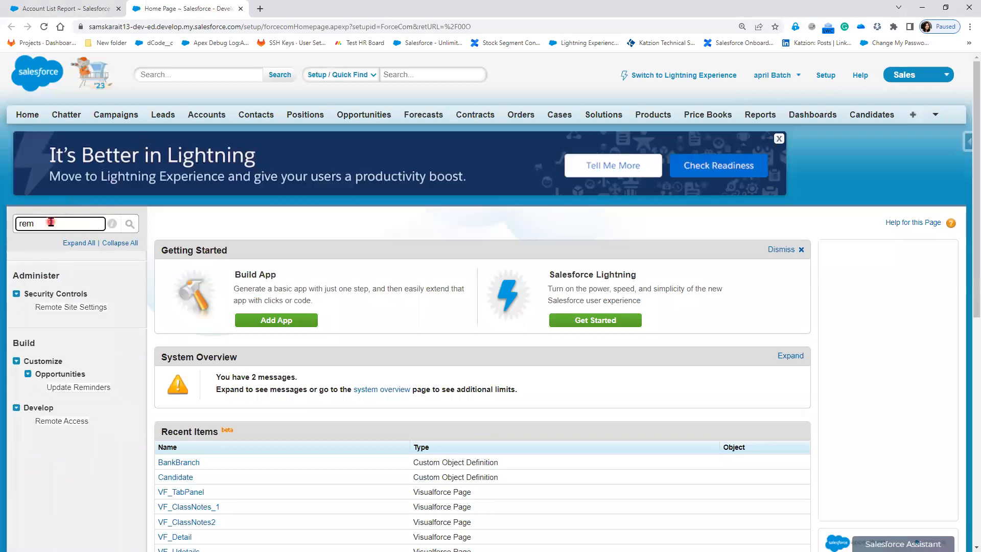
key(BackSpace)
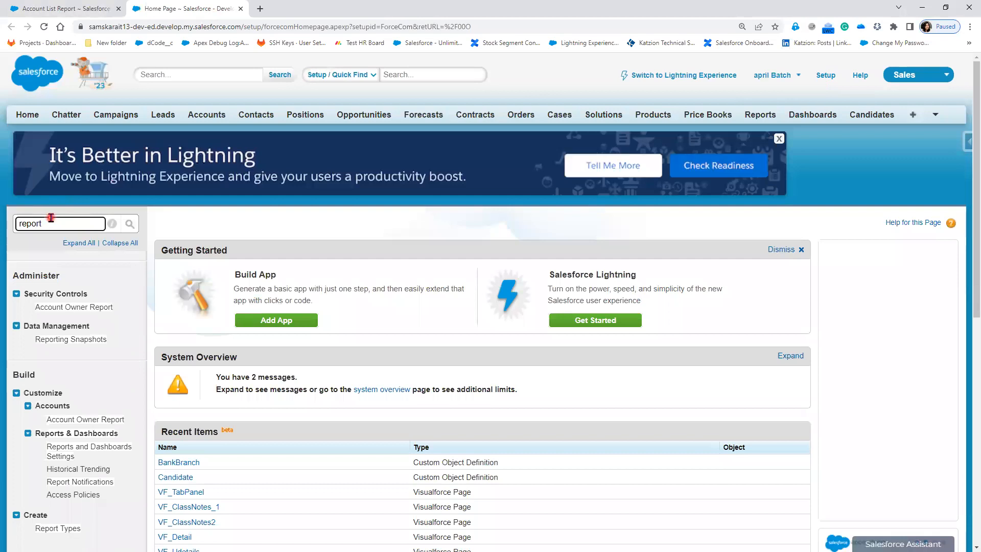
click(113, 448)
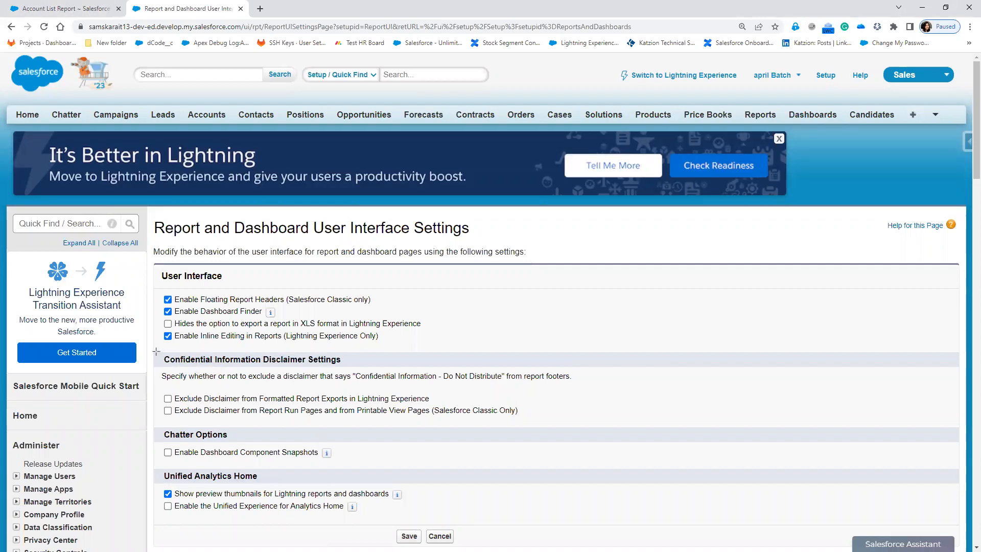
Step: Exclude the confidential information disclaimer from both formatted report exports and report run/printable view pages, and save the settings
mouse_move(155, 351)
mouse_down()
mouse_move(481, 429)
mouse_move(653, 441)
mouse_move(677, 428)
mouse_up()
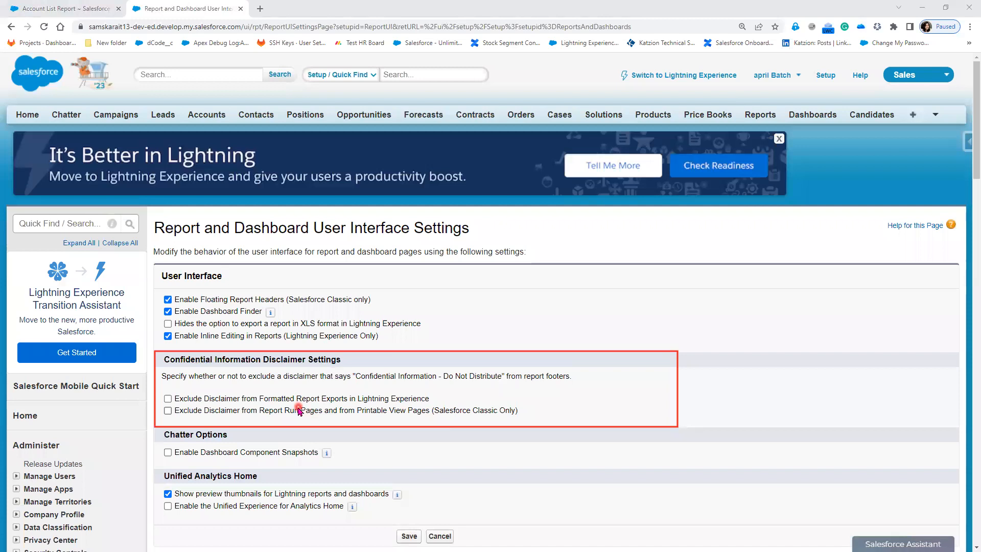
click(167, 399)
click(168, 410)
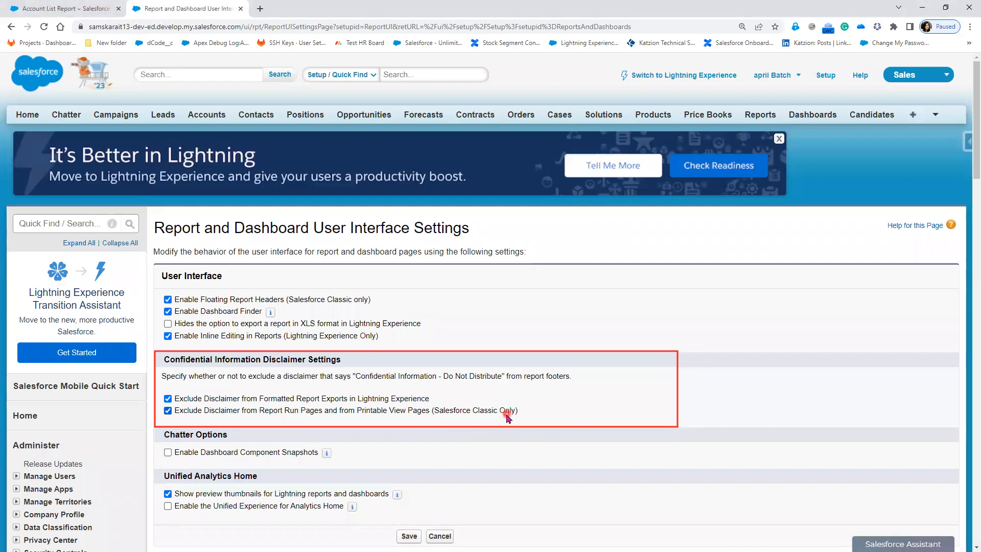
click(410, 536)
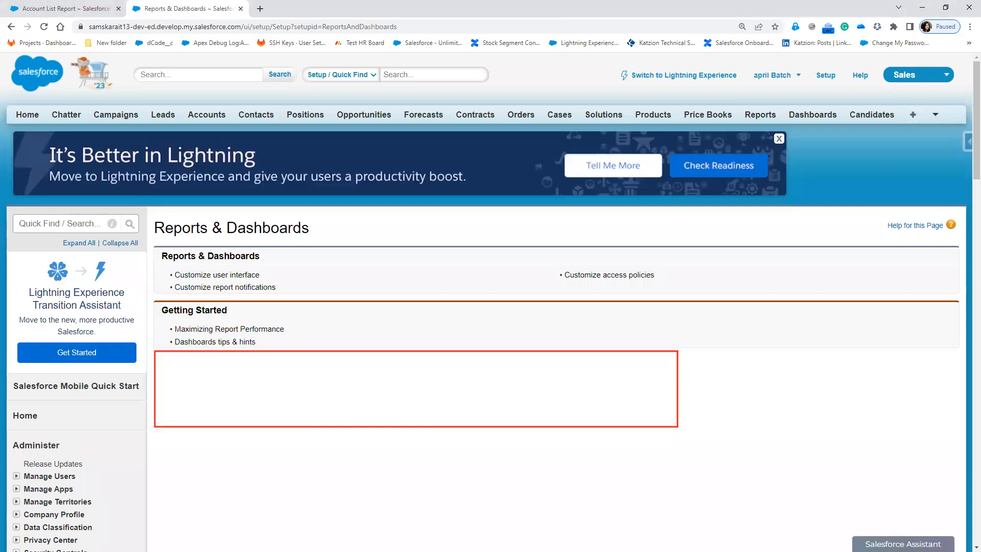
Step: Go back to the Account List Report tab and reload the report page
click(57, 8)
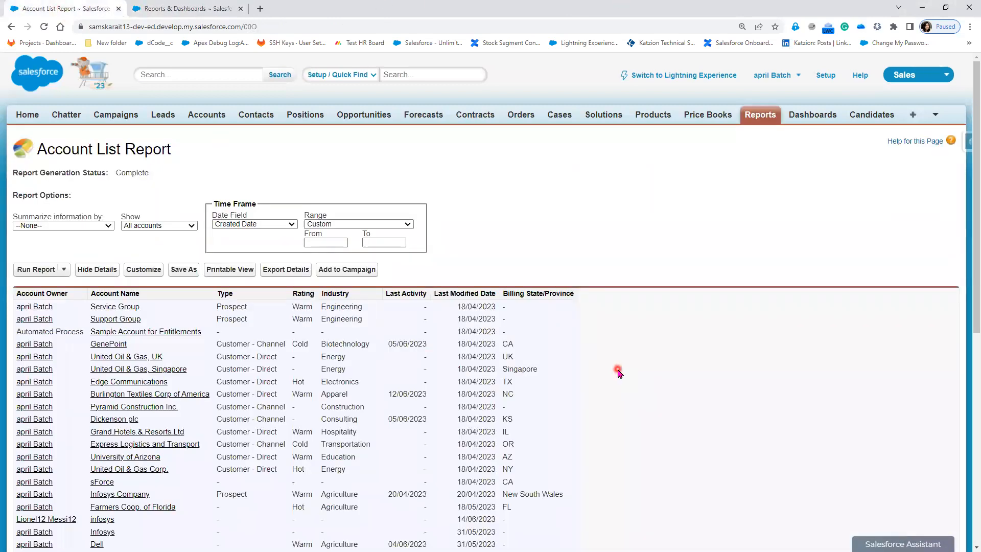
scroll(617, 372, down, 3)
click(45, 28)
click(543, 109)
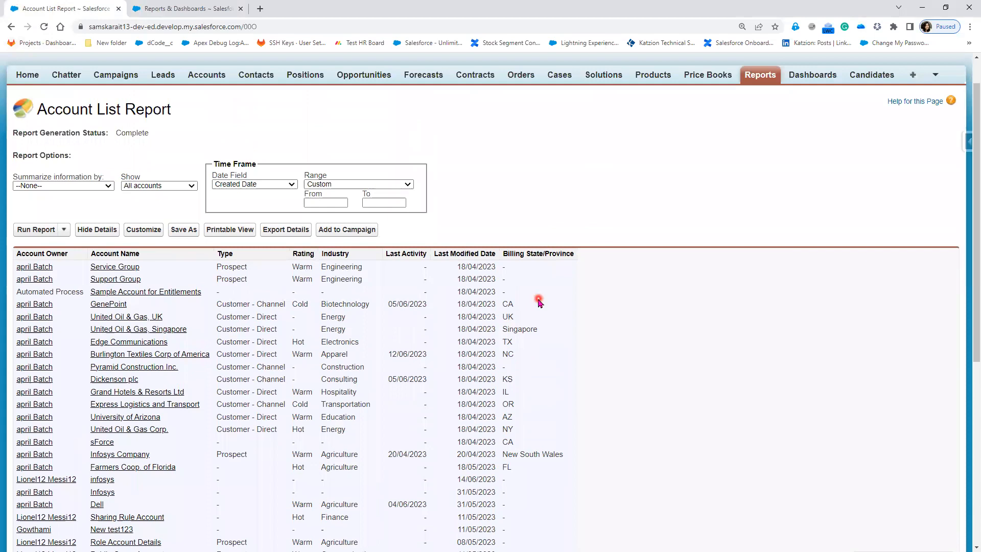
Step: Export the report details again in Excel Format .xls, open the new file despite the format warning, and check its footer area
click(287, 270)
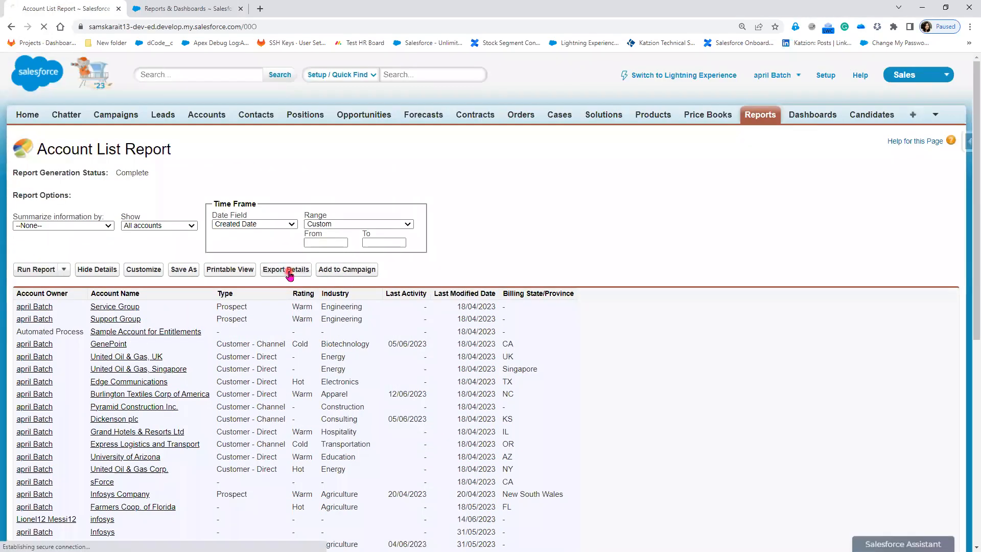
click(322, 261)
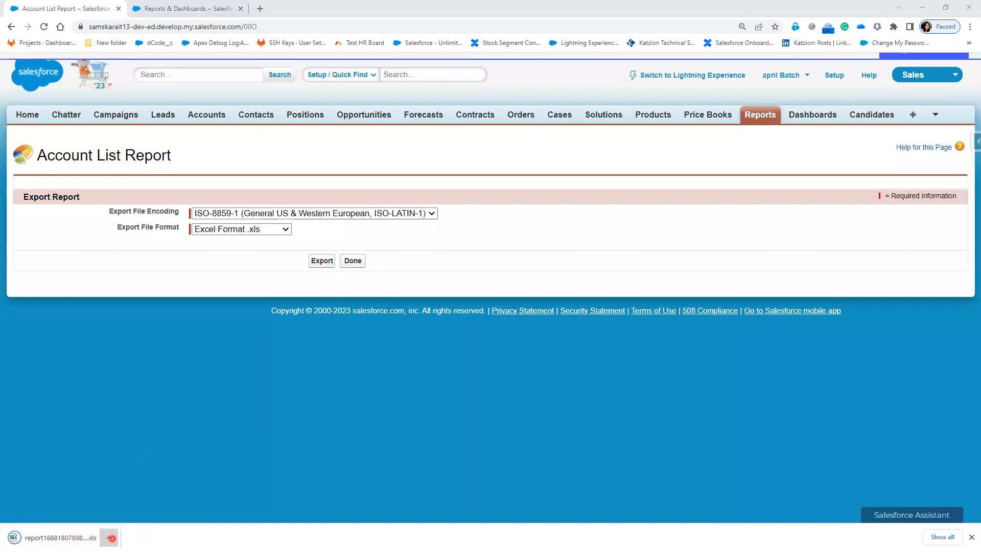
click(109, 537)
click(128, 480)
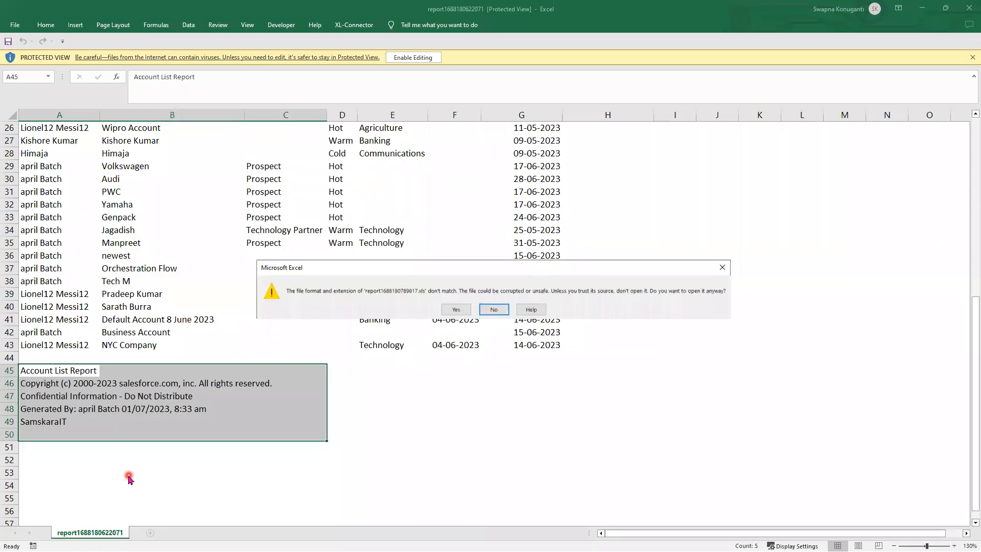
click(453, 310)
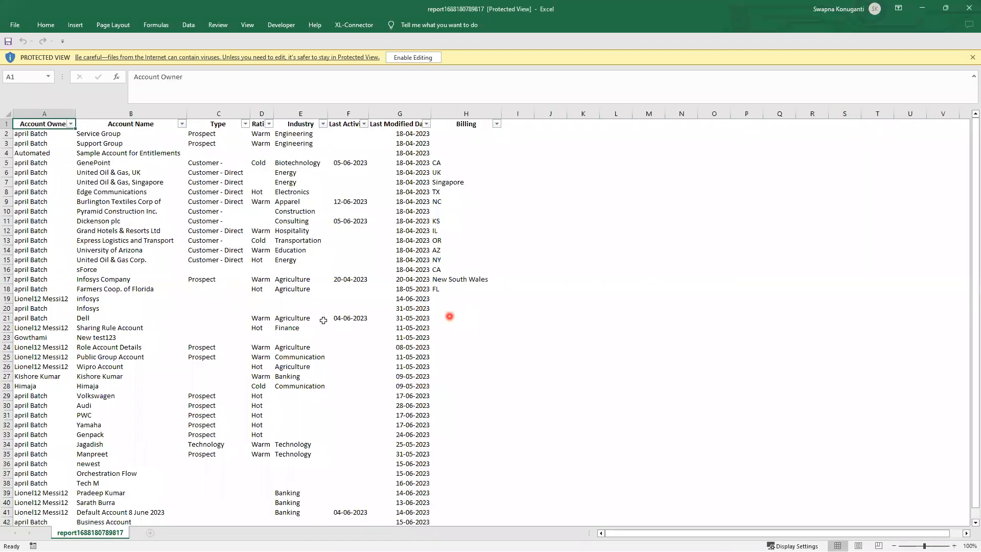
scroll(356, 414, down, 3)
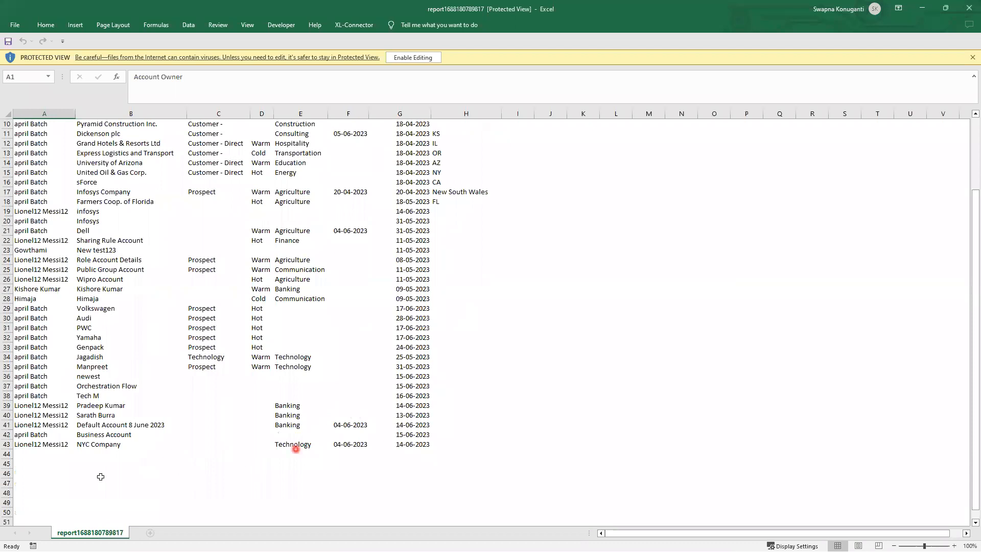
Step: Compare the rows below the last record in the new details export with the footer of the earlier export, showing both workbooks together
drag(183, 454, 456, 447)
click(89, 494)
drag(25, 463, 421, 546)
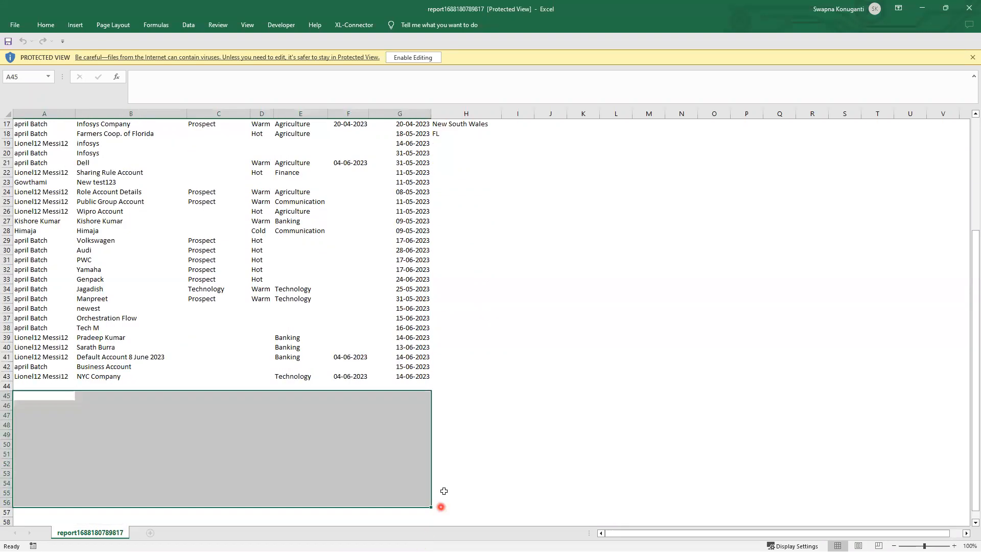
double_click(376, 11)
scroll(458, 254, down, 9)
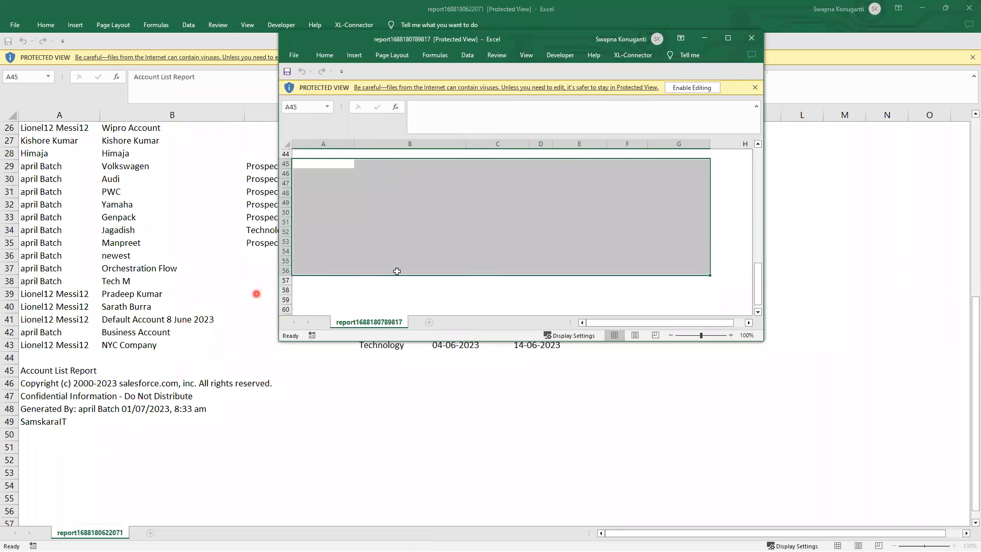
scroll(499, 284, up, 1)
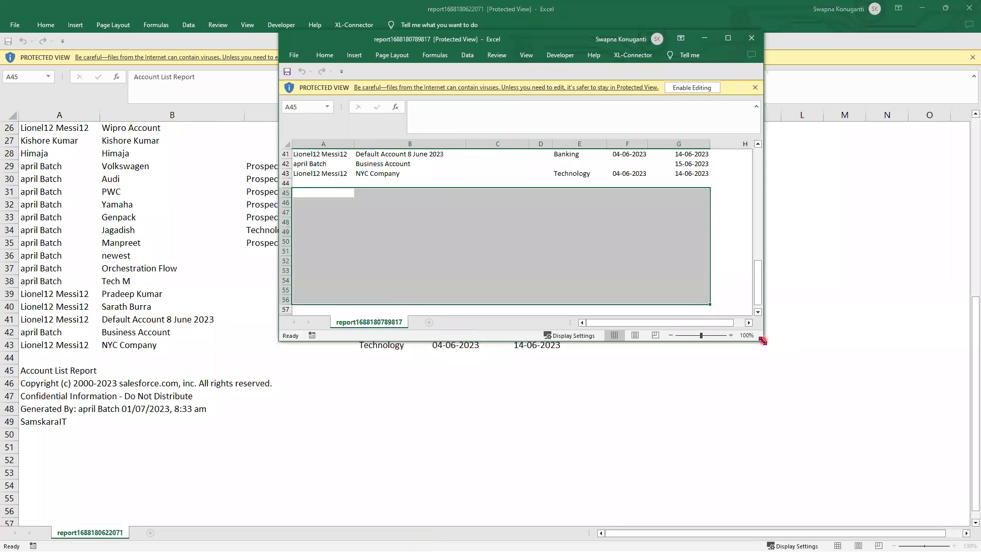
drag(763, 340, 892, 425)
scroll(487, 299, up, 1)
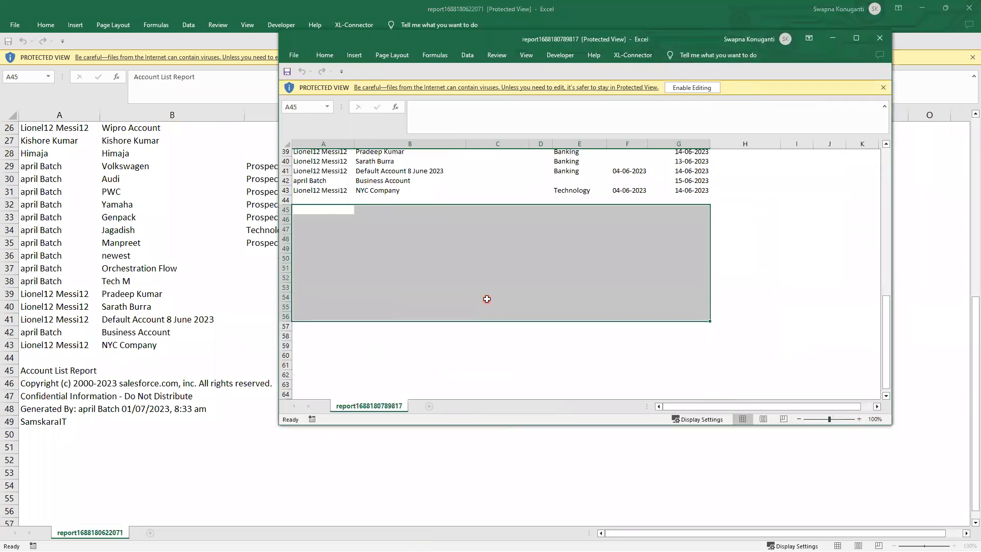
scroll(487, 299, up, 1)
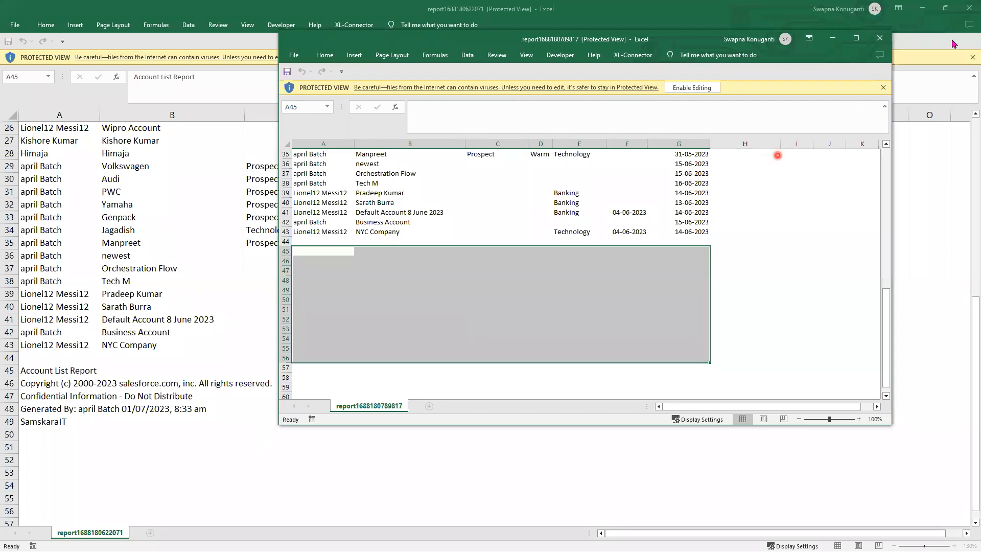
Step: Minimize both Excel workbooks and review the two disclaimer exclusion options in Salesforce's Reports and Dashboards Settings
click(921, 8)
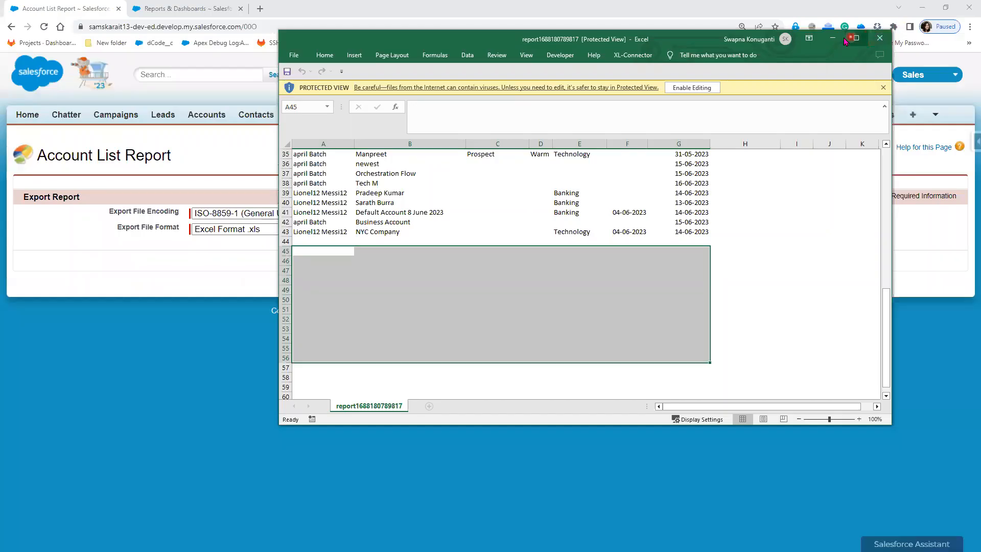
click(835, 39)
click(195, 8)
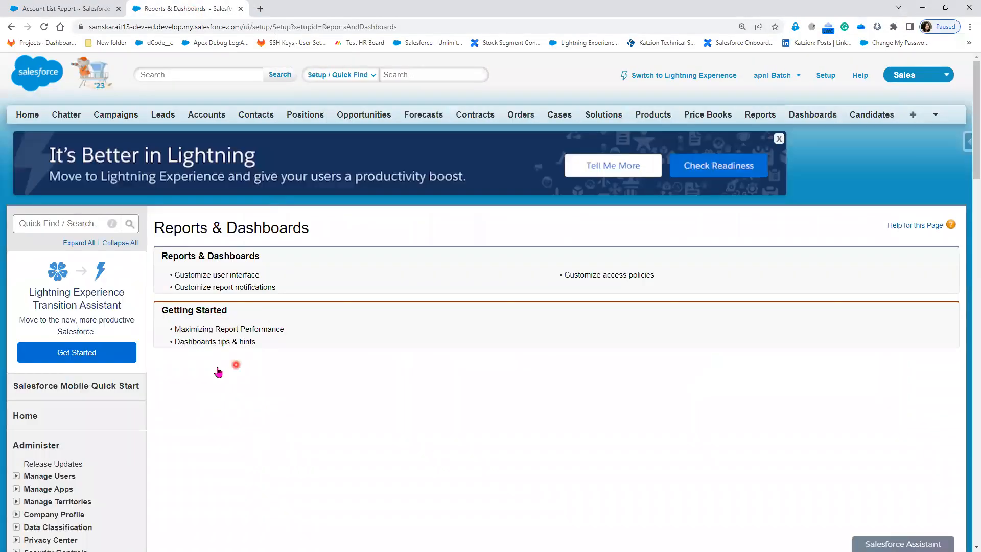
scroll(185, 392, down, 12)
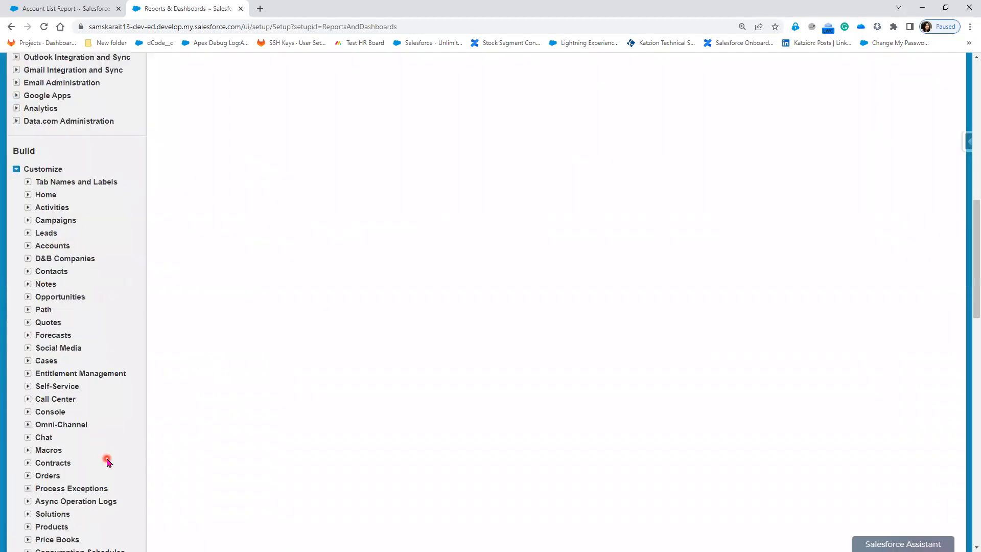
scroll(107, 460, down, 9)
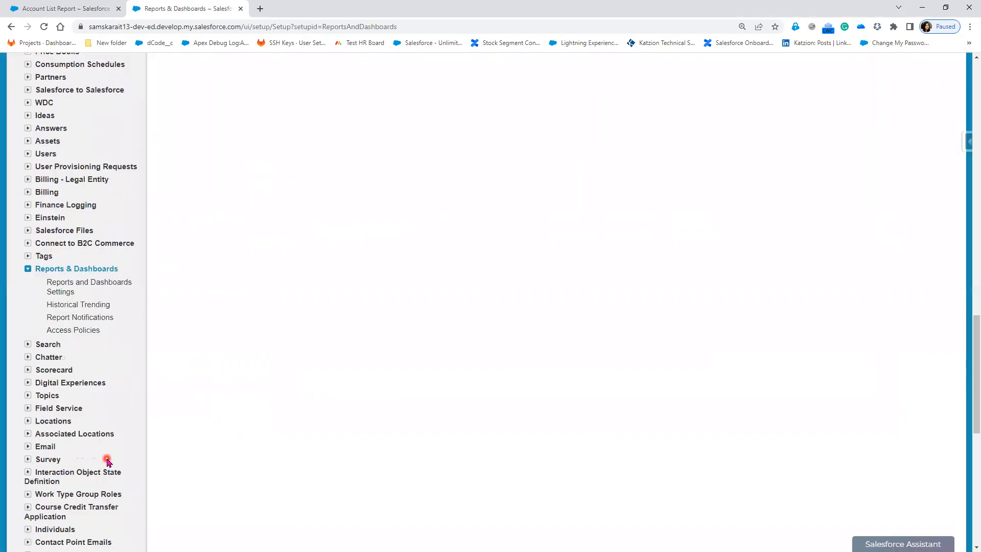
click(103, 285)
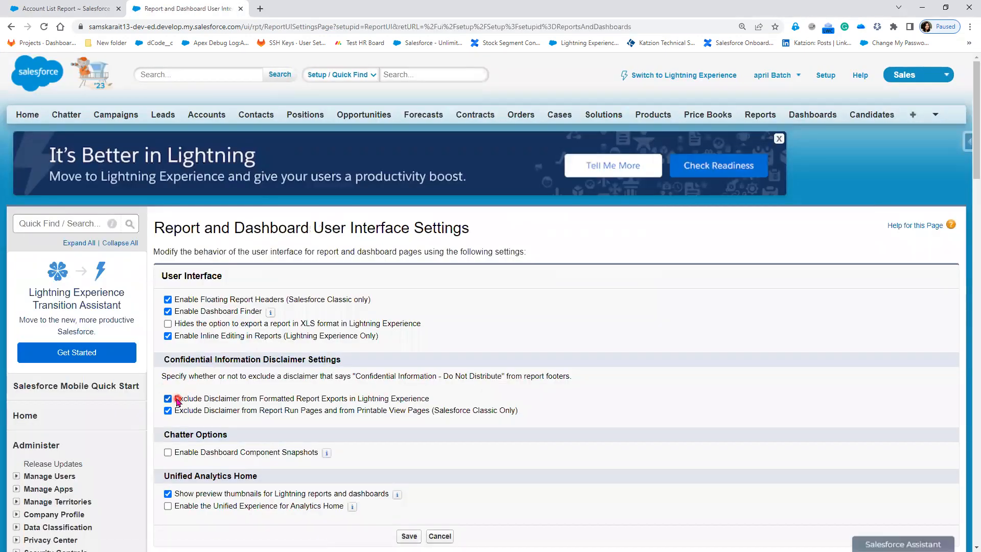
drag(174, 399, 438, 403)
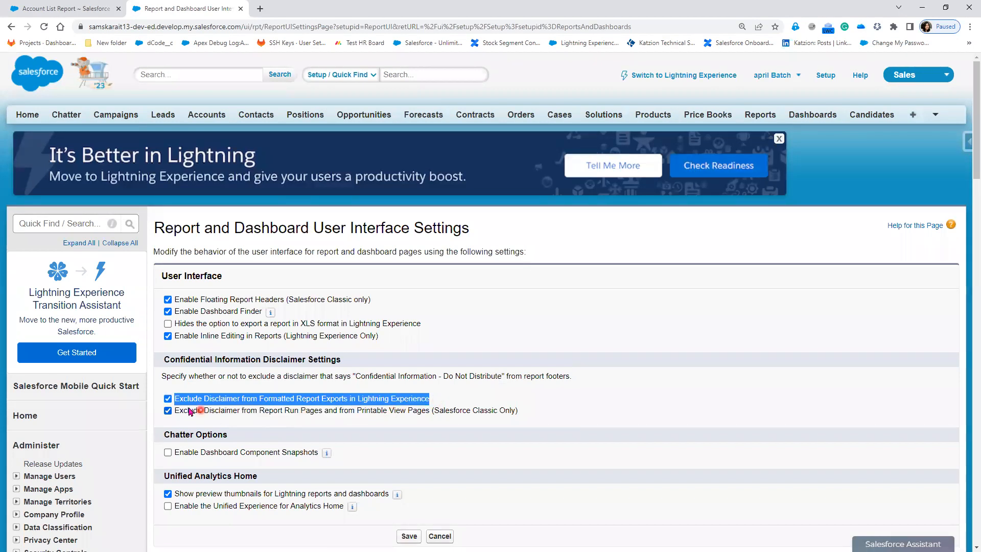
drag(179, 411, 550, 415)
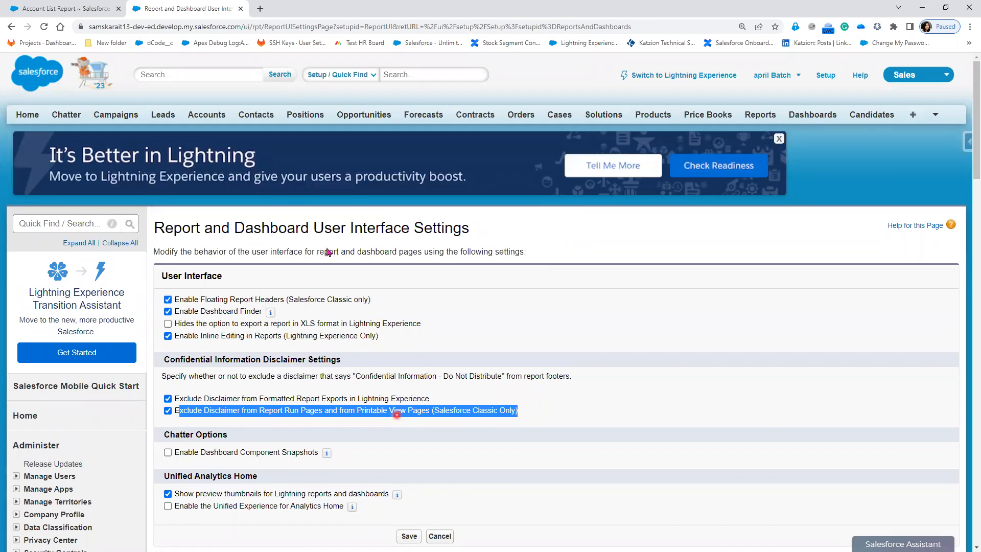
Step: Return to the Account List Report, generate its Printable View, and open the downloaded .xls file despite the format warning
click(71, 9)
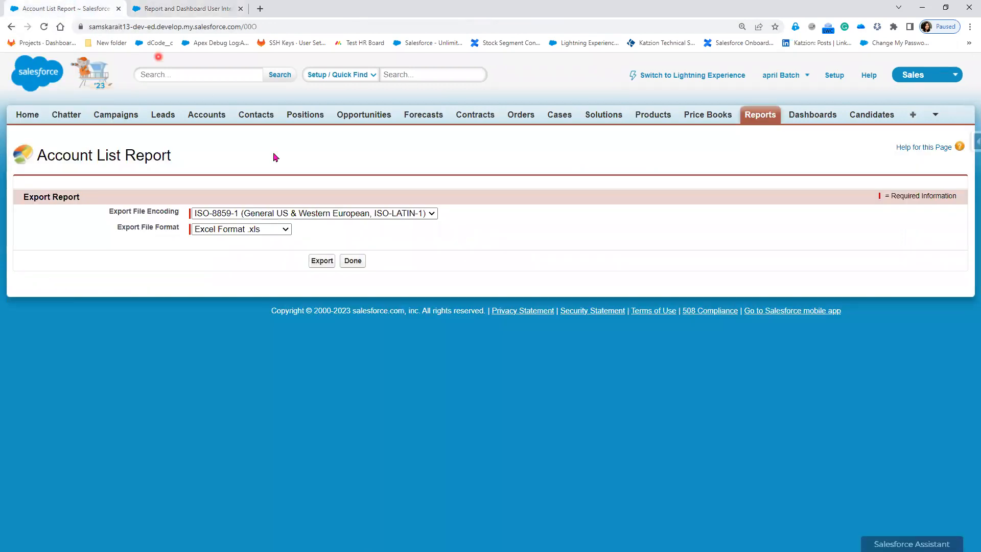
click(359, 260)
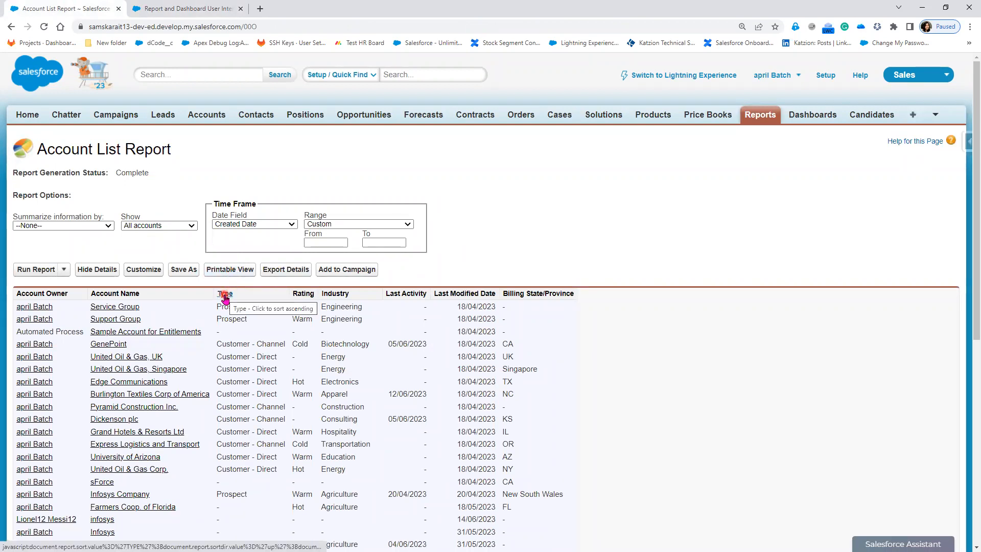
click(231, 270)
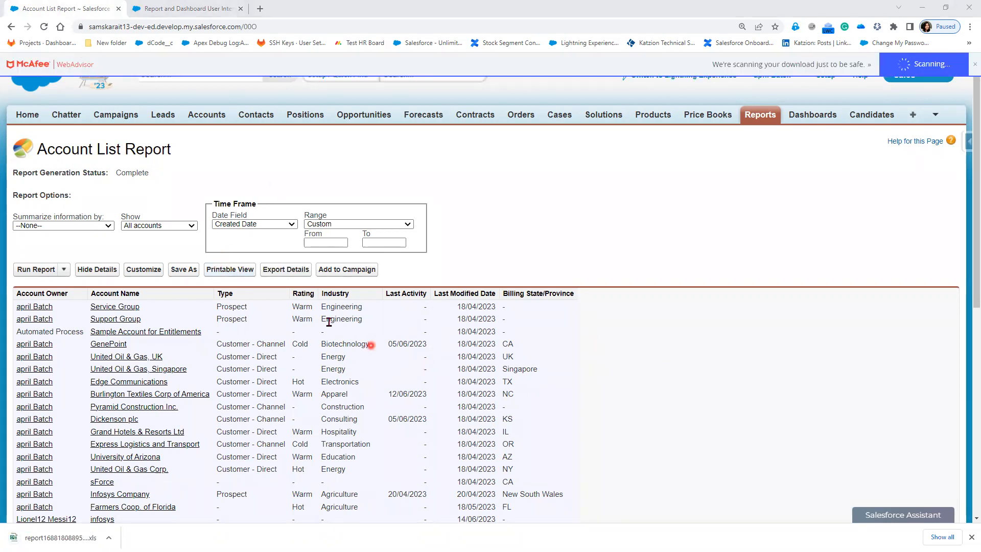
click(228, 275)
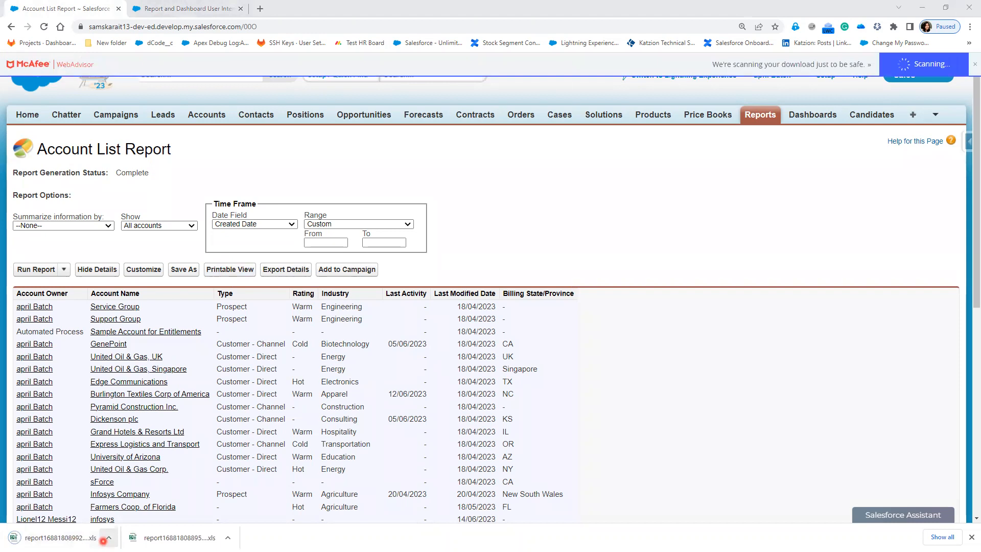
click(109, 539)
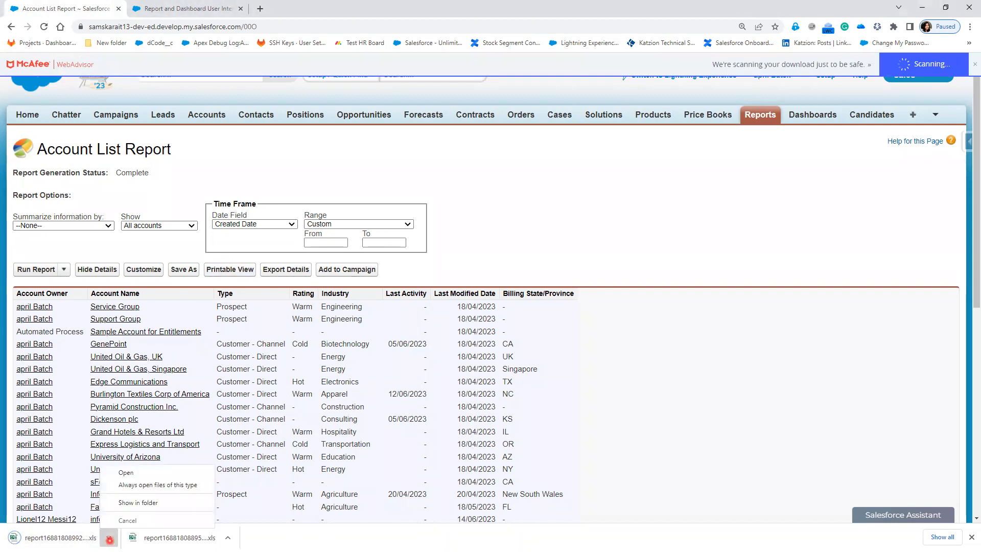
click(139, 474)
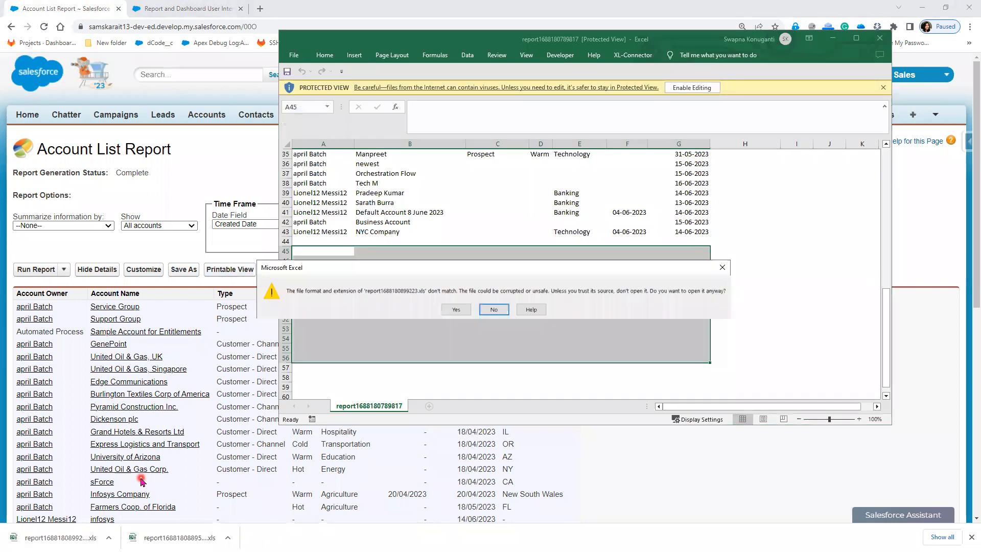
click(455, 310)
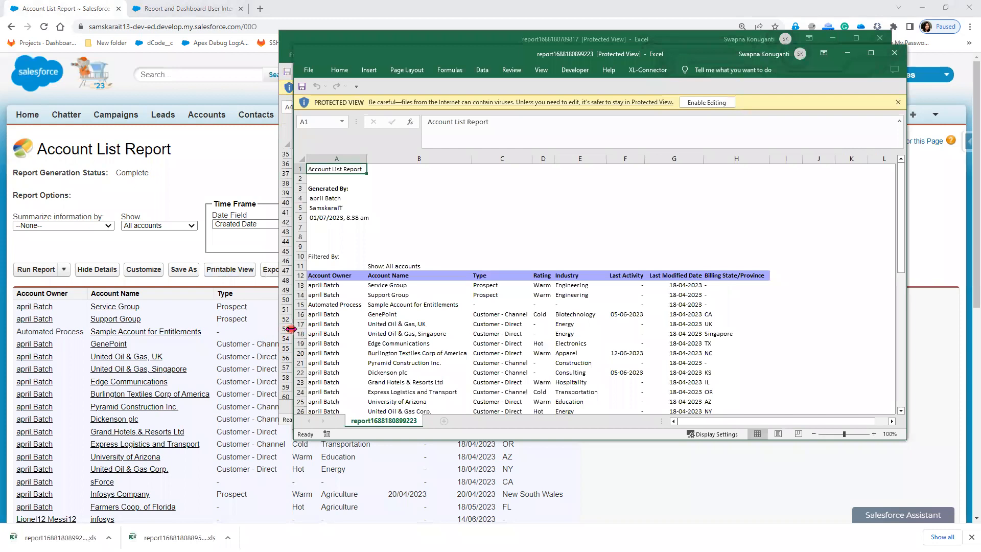
Step: Widen the printable view workbook and examine its title, Generated By details, and the end of its account list
drag(290, 328, 71, 318)
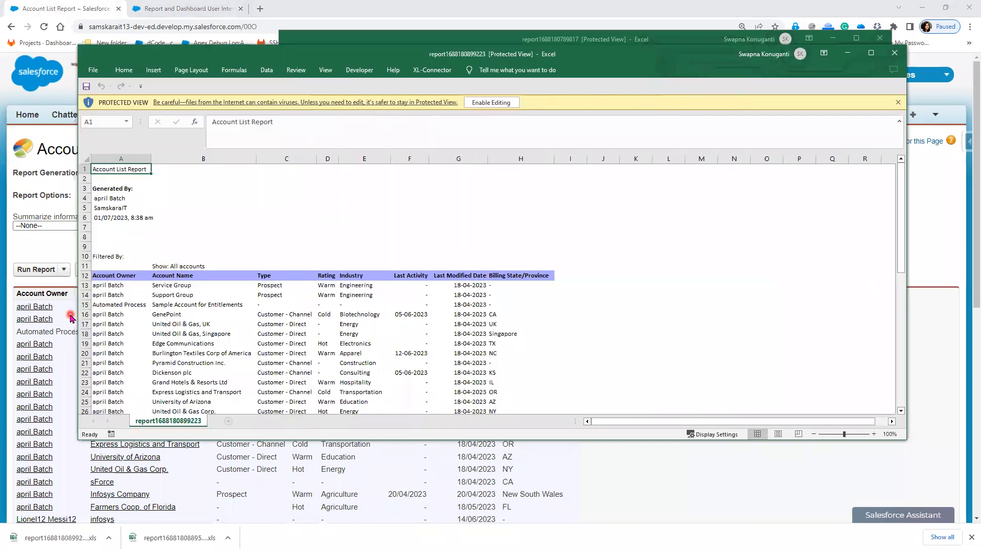
click(172, 306)
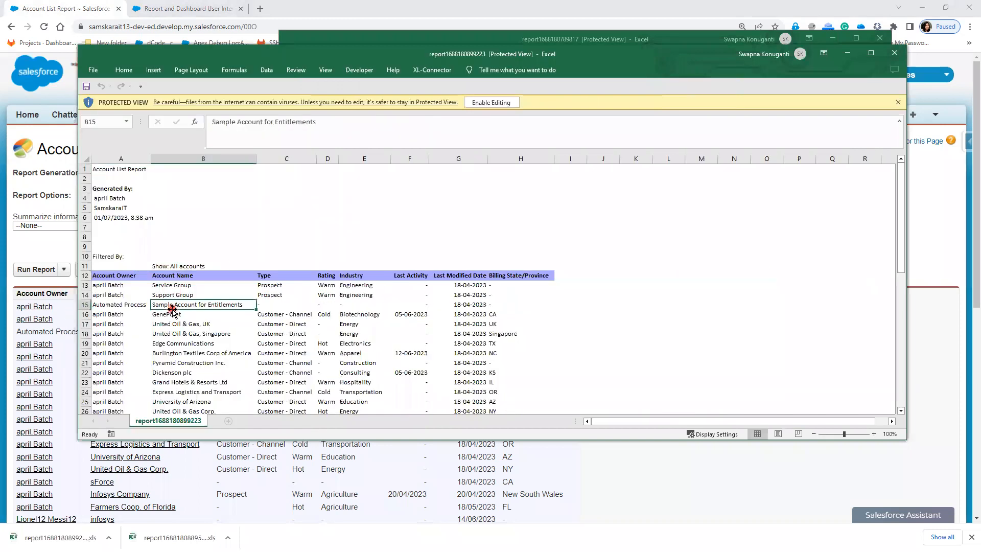
click(121, 170)
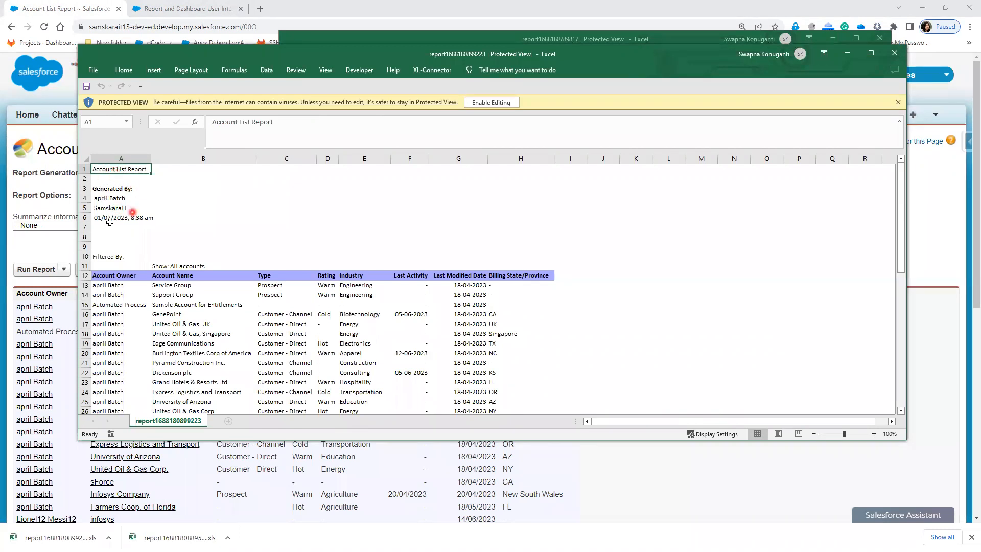
click(117, 189)
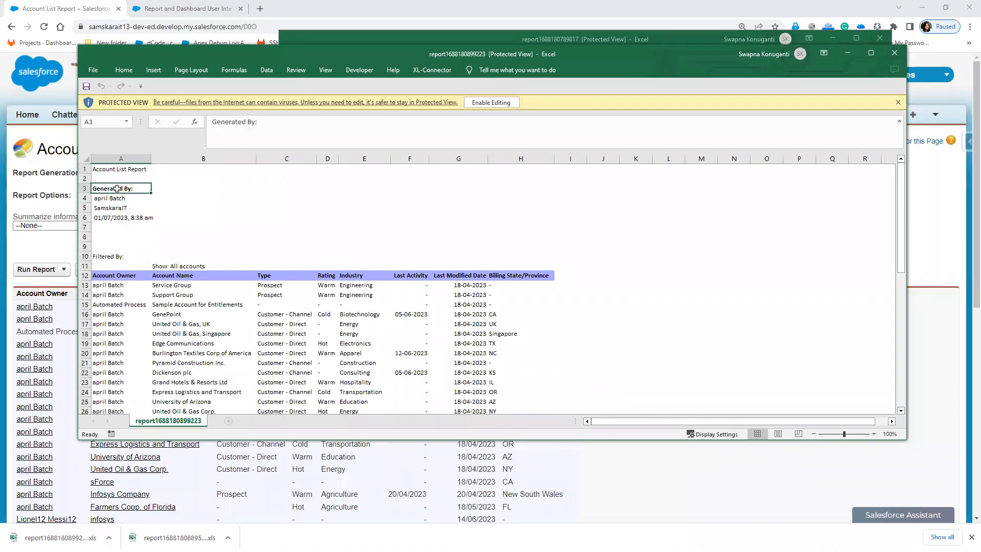
click(114, 199)
click(115, 208)
click(116, 217)
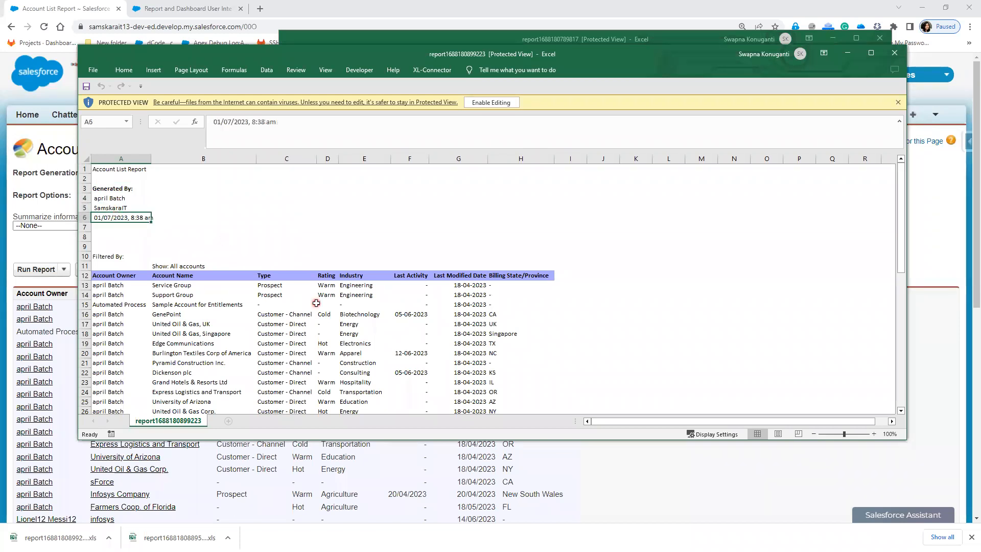
scroll(315, 317, down, 13)
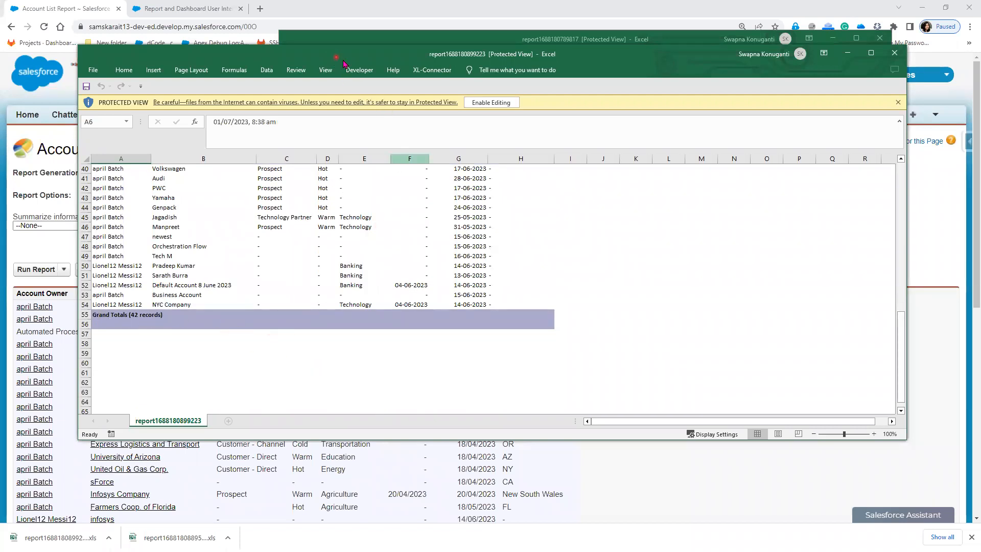
Step: Arrange the details export and the printable view workbook next to each other and compare their layouts from the first row
drag(342, 59, 619, 123)
drag(429, 40, 210, 83)
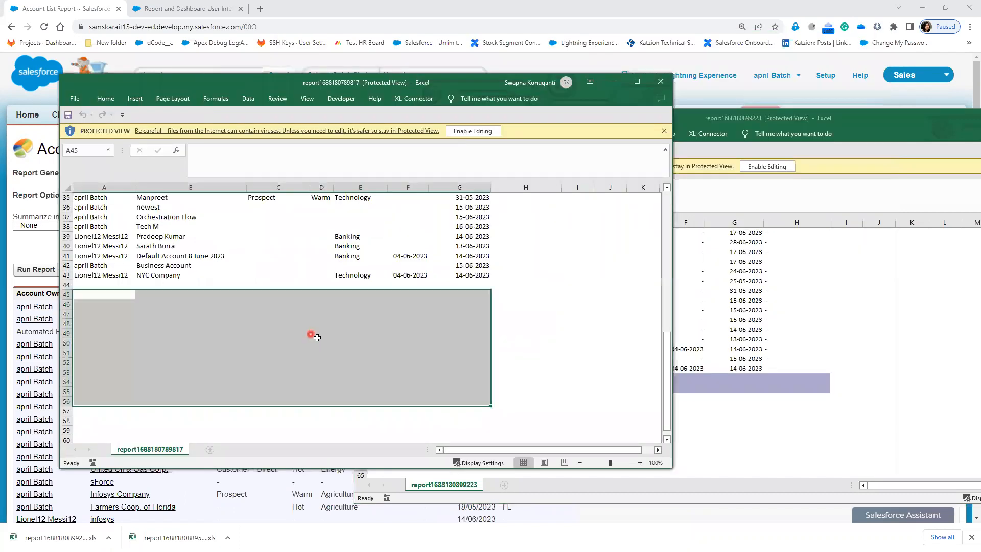
scroll(337, 366, up, 11)
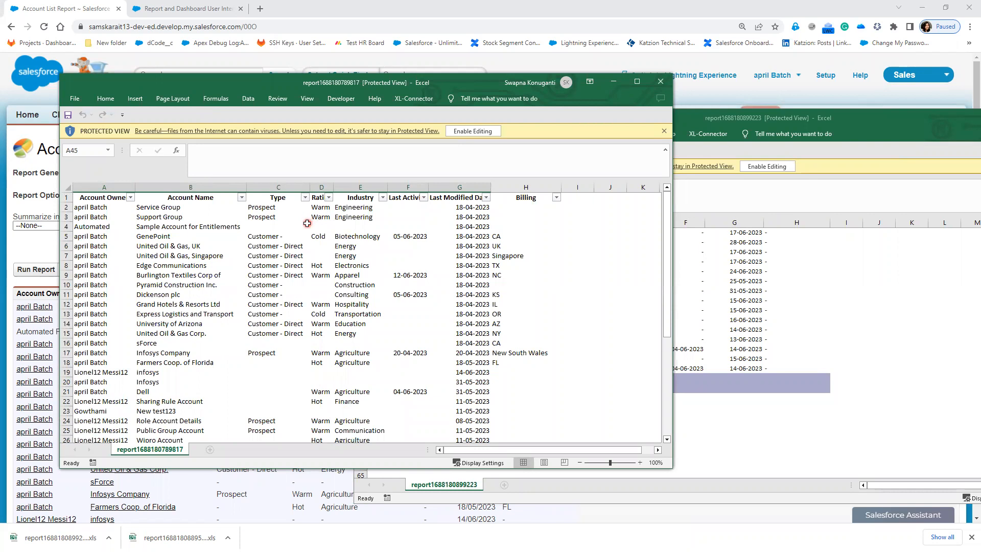
click(815, 280)
scroll(804, 375, up, 2)
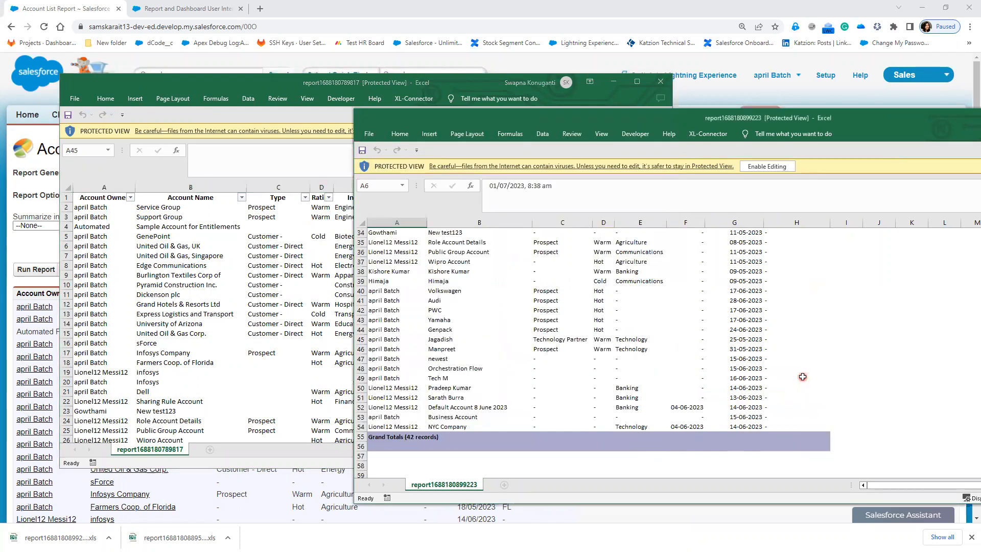
click(168, 85)
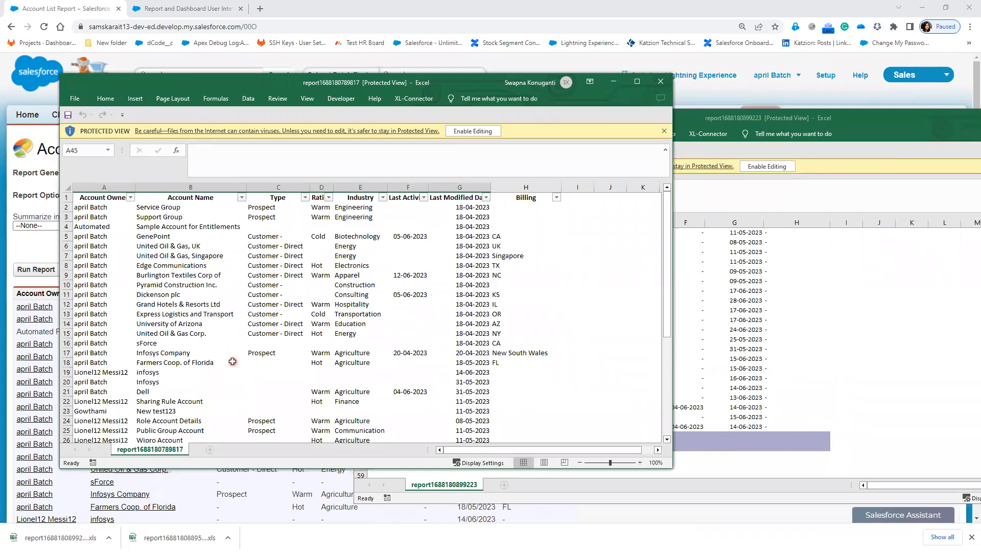
click(837, 287)
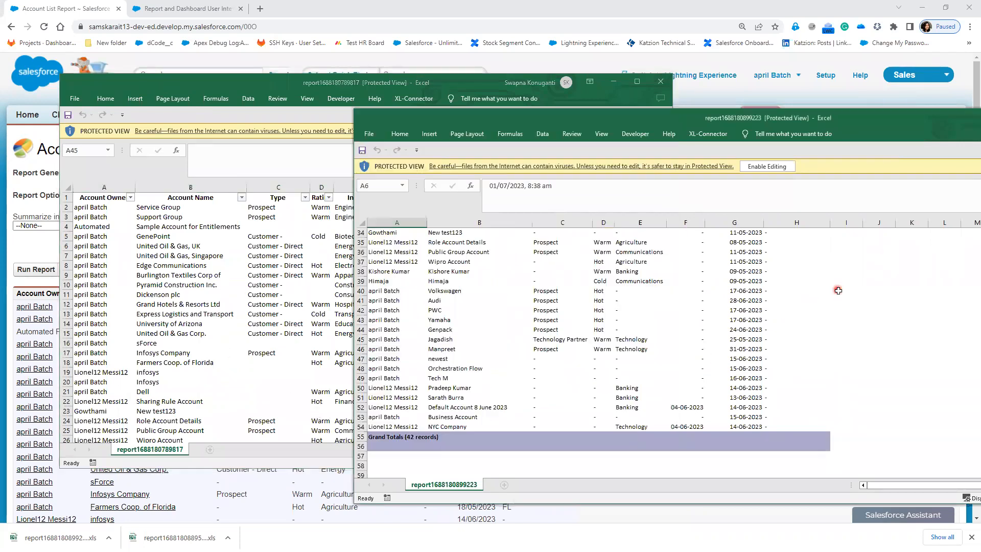
scroll(632, 381, up, 8)
scroll(632, 381, up, 3)
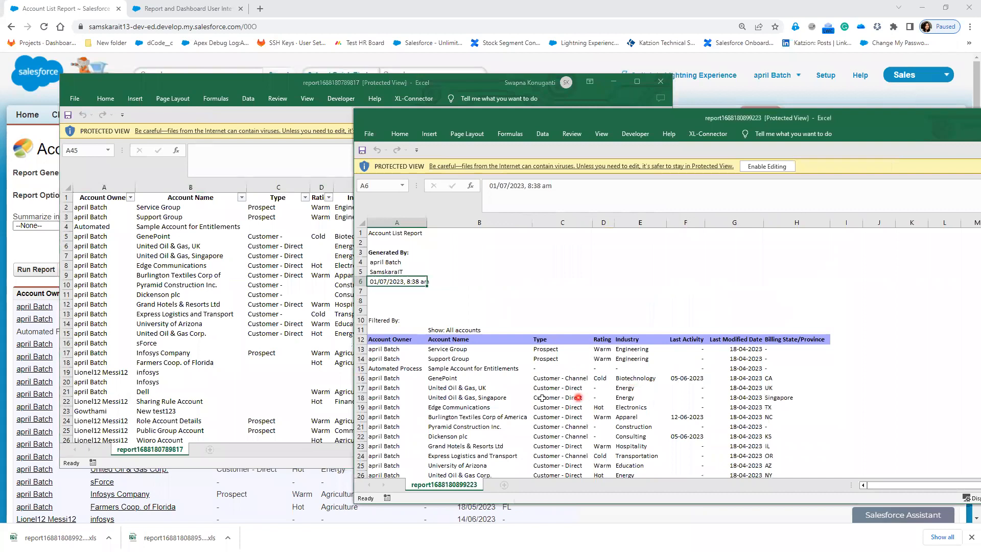
Step: Examine the printable view's report header, Filtered By section and Grand Totals row, and close the details export workbook
drag(371, 235, 385, 317)
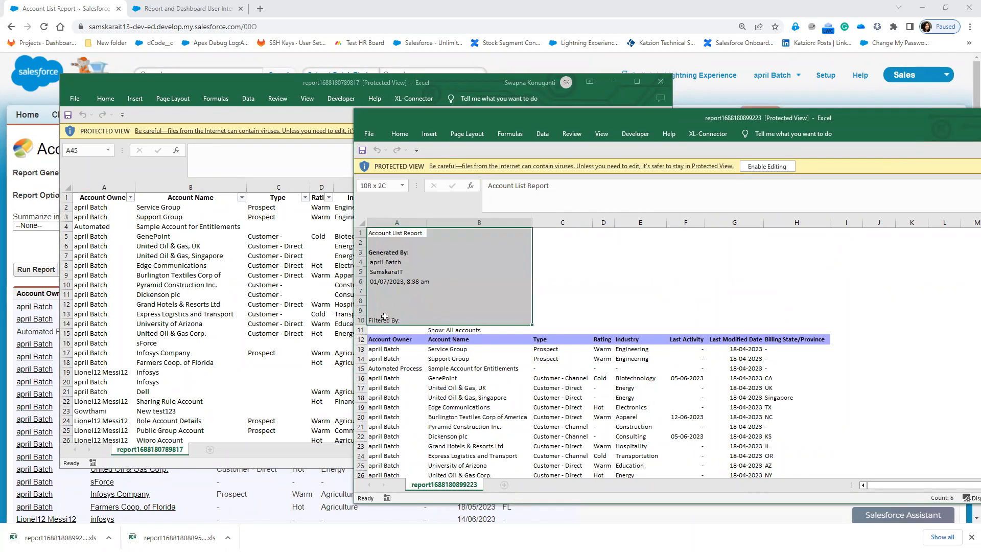
drag(467, 330, 505, 342)
scroll(493, 410, down, 13)
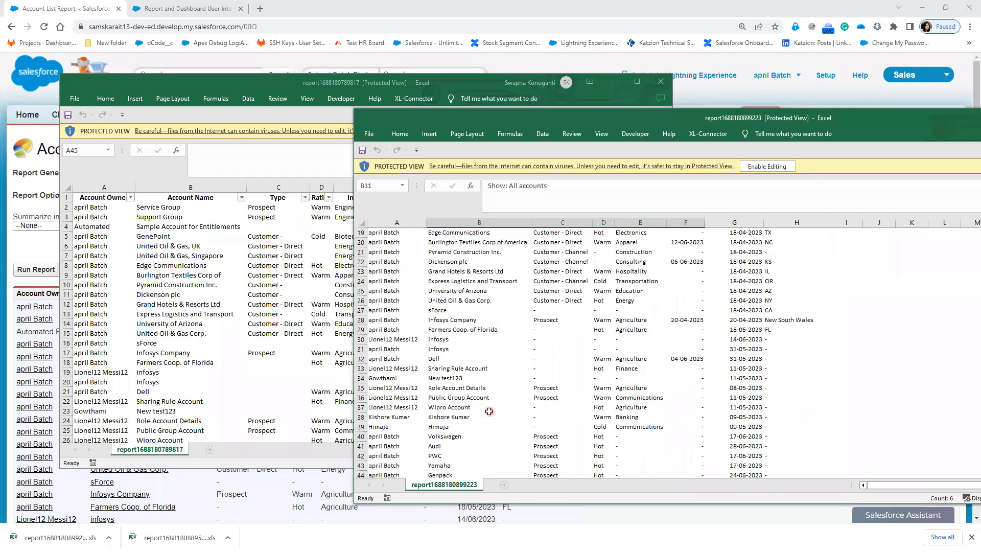
click(386, 381)
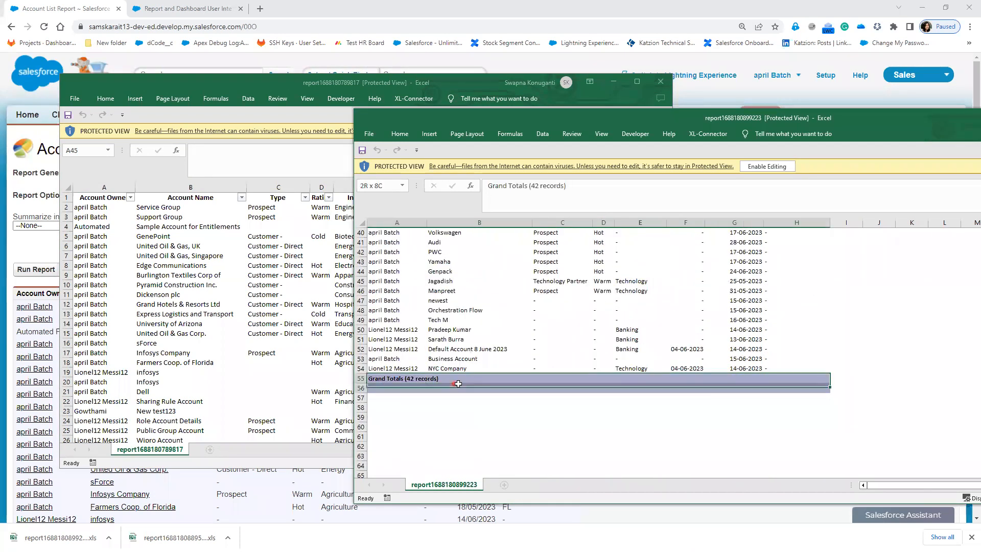
click(660, 82)
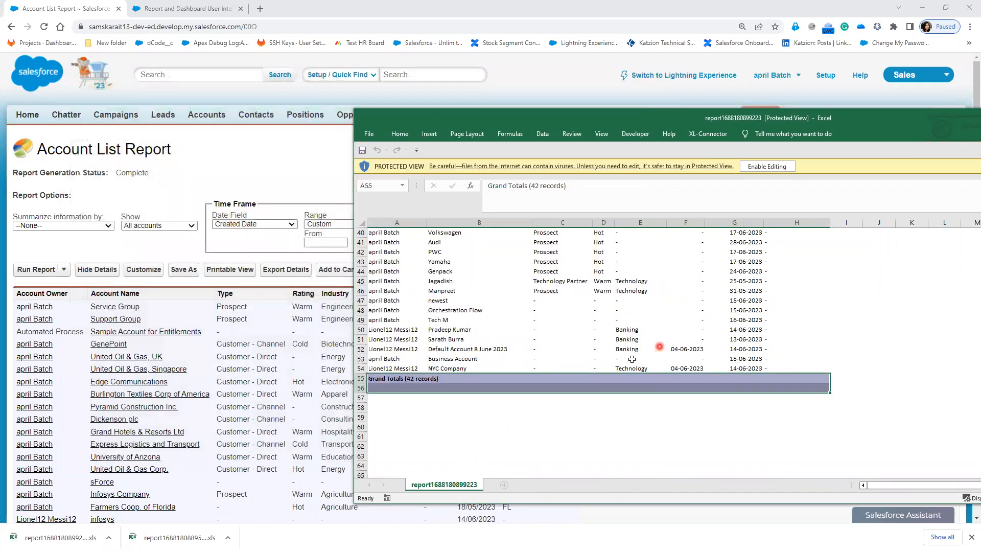
Step: Review the printable view workbook from its title row, close it, and dismiss the browser's downloads bar
scroll(628, 362, up, 13)
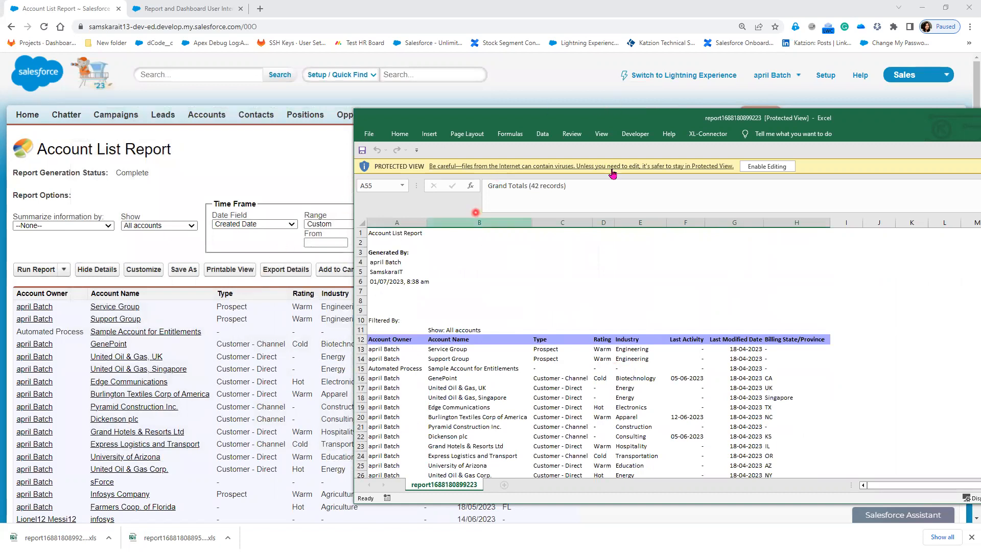
drag(729, 119, 506, 121)
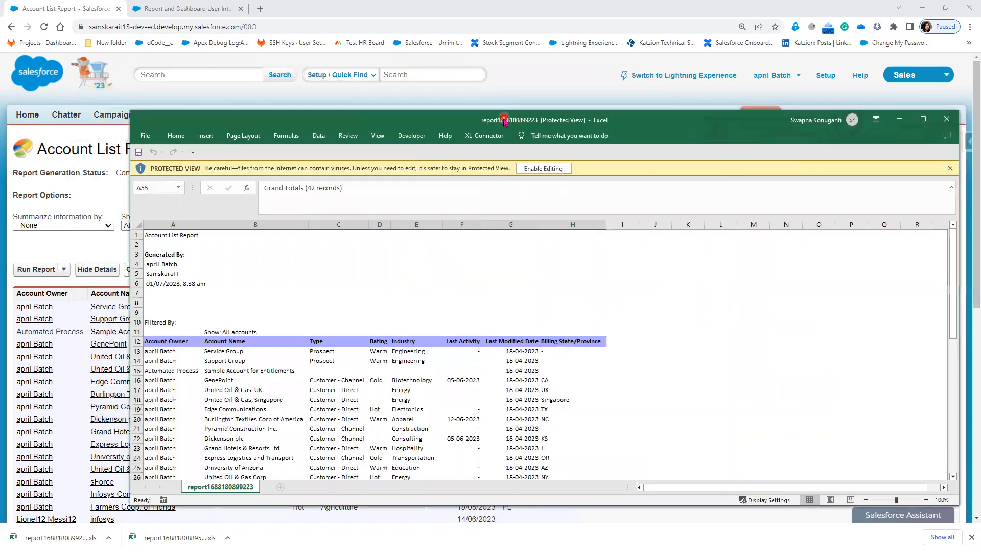
click(948, 121)
click(972, 537)
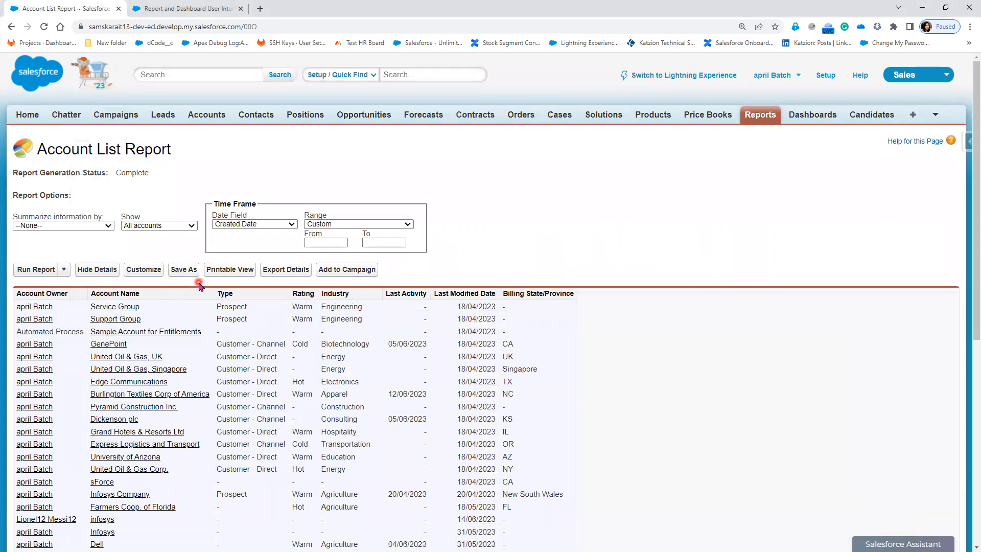
Step: Start saving the Account List Report as a new report with the name and description All Accounts and unique name All_Accounts
click(185, 275)
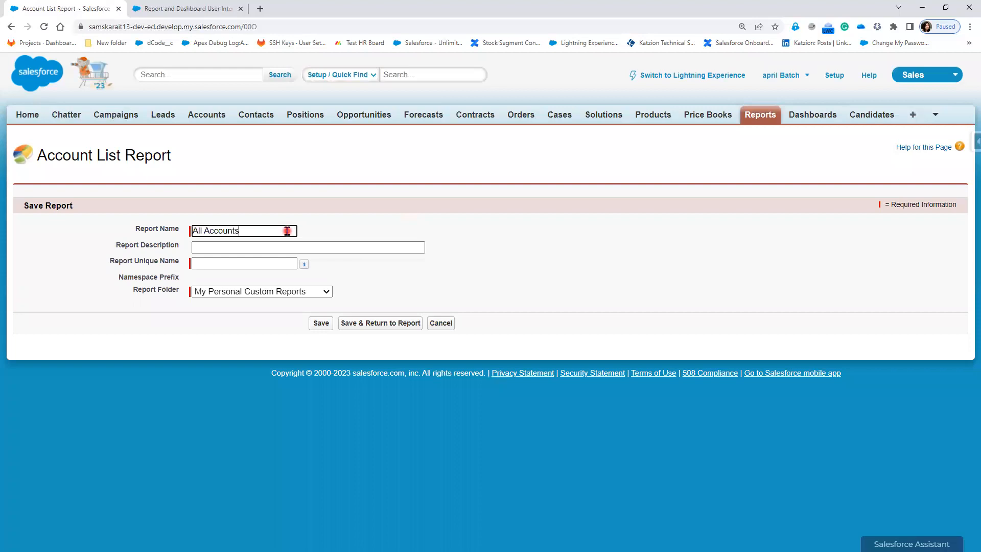
click(409, 283)
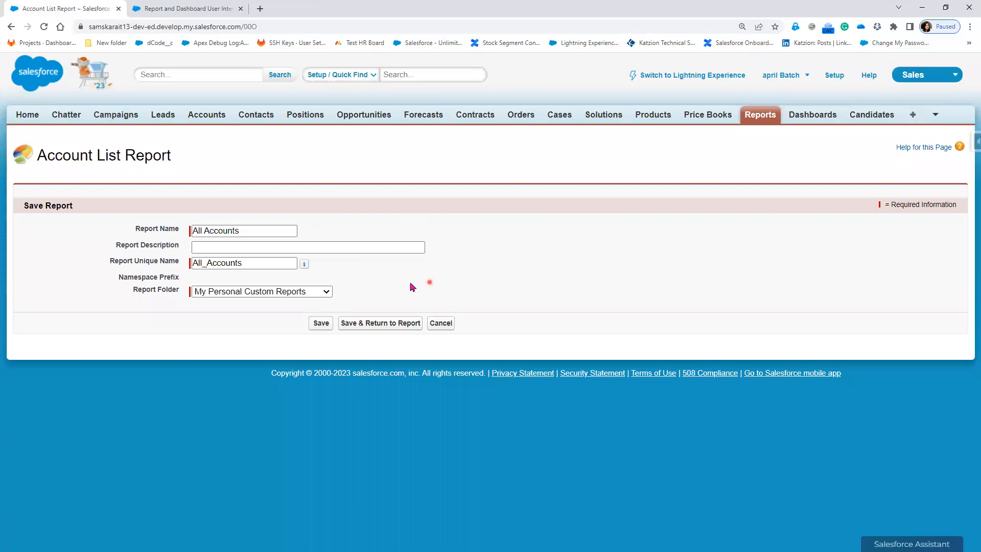
click(248, 247)
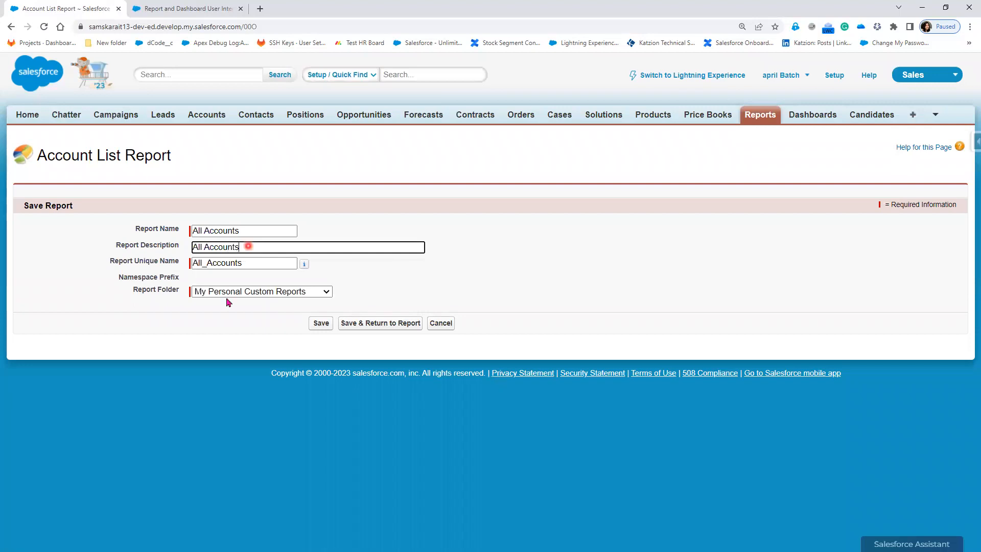
Step: Choose Unfiled Public Reports as the report folder and save the report
click(226, 324)
click(228, 292)
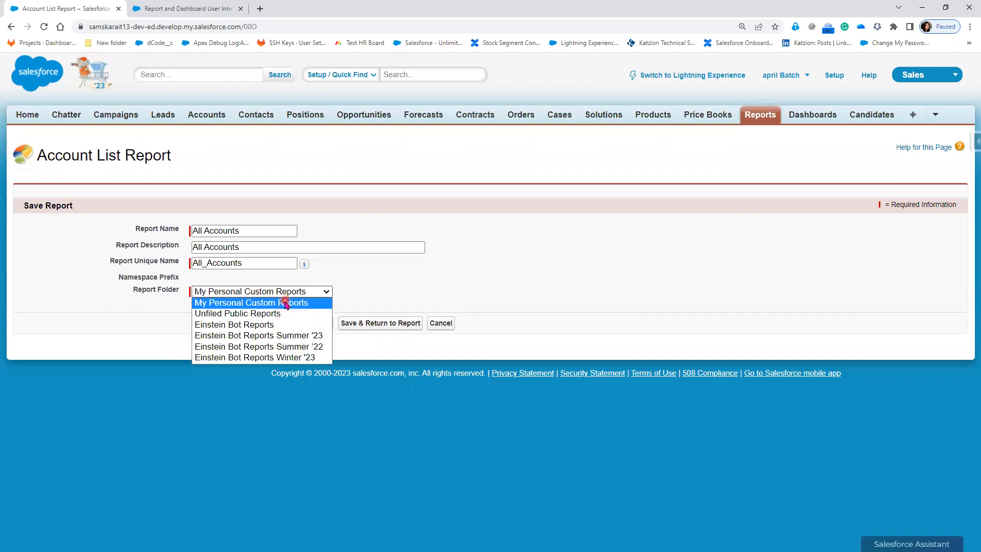
click(285, 304)
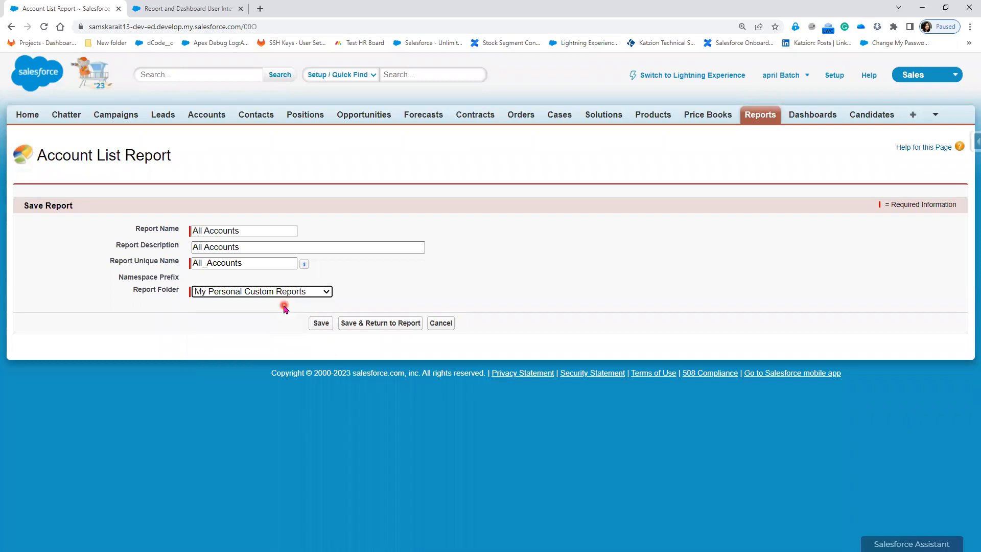
click(291, 295)
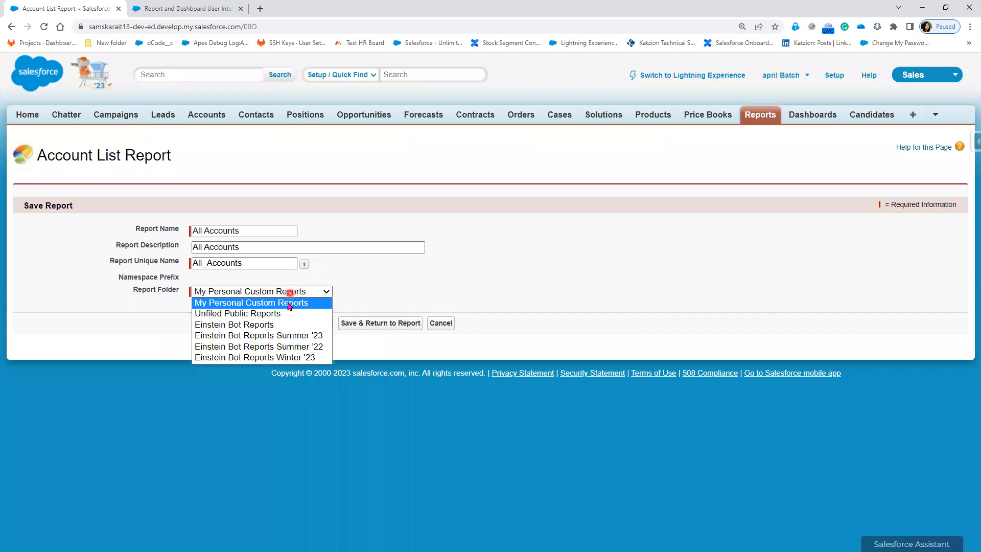
click(284, 315)
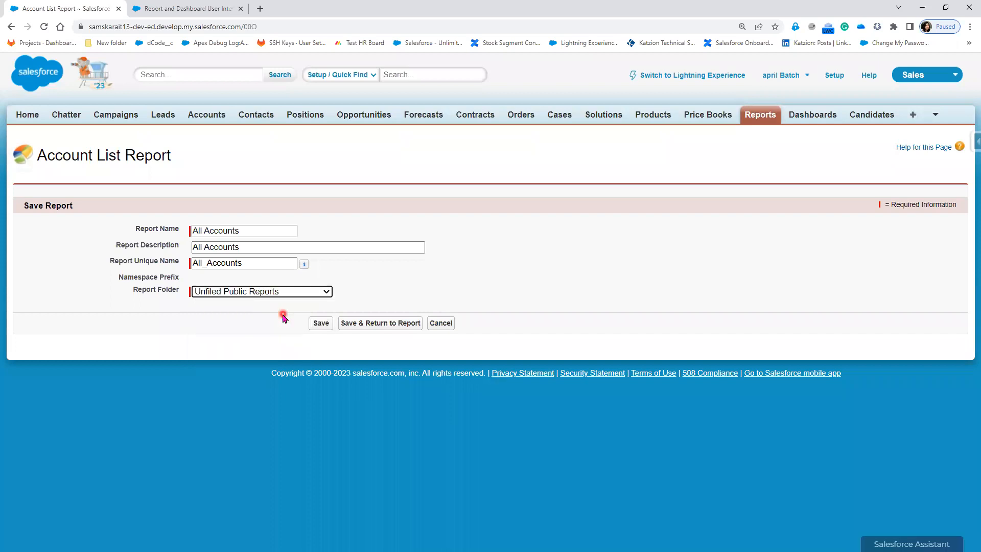
click(322, 325)
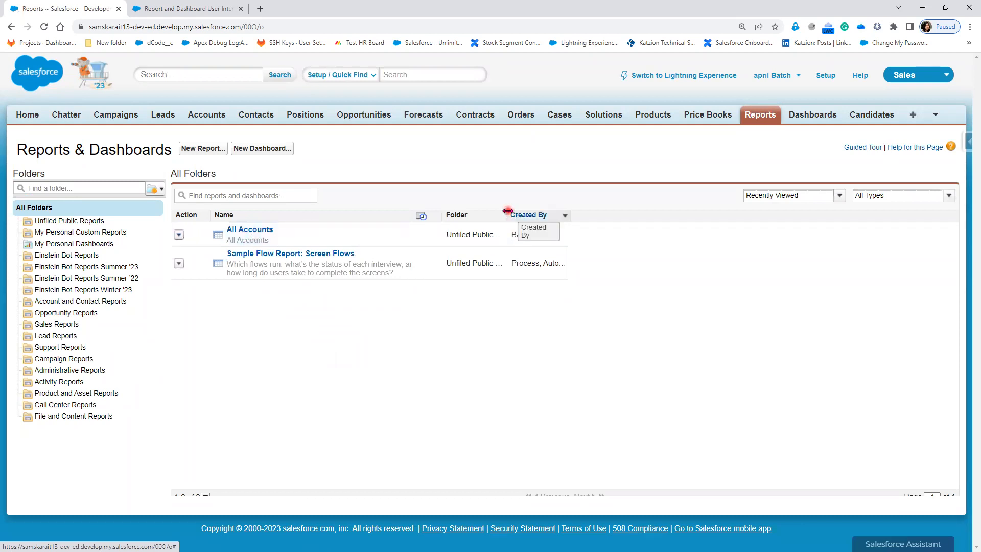
Step: Widen the Folder column and compare the contents of the Unfiled Public Reports and My Personal Custom Reports folders
drag(506, 214, 593, 226)
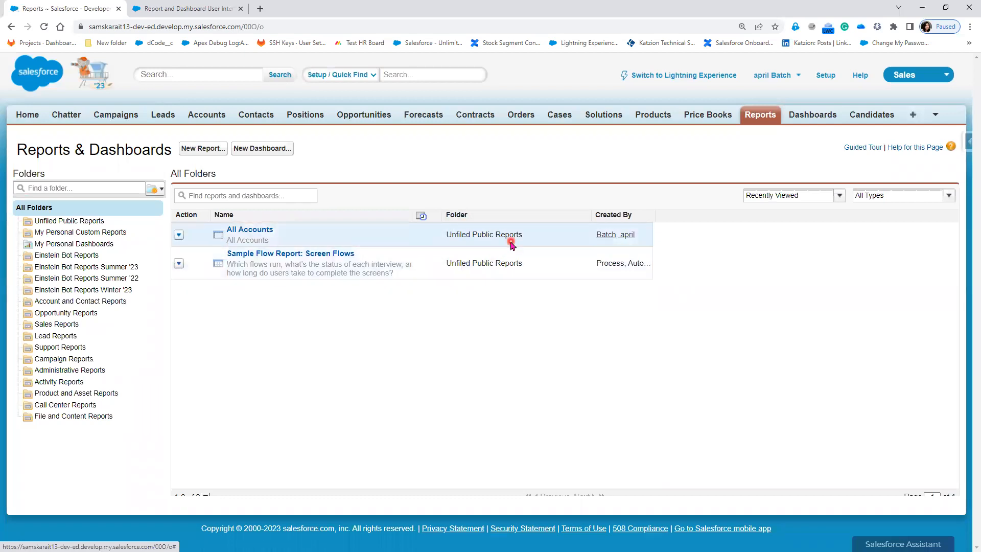
click(77, 223)
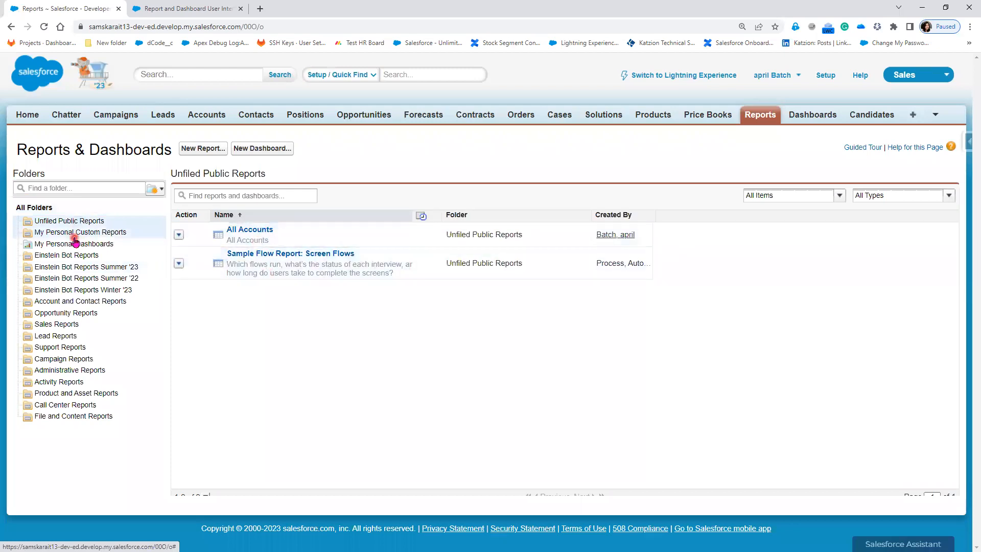
click(107, 234)
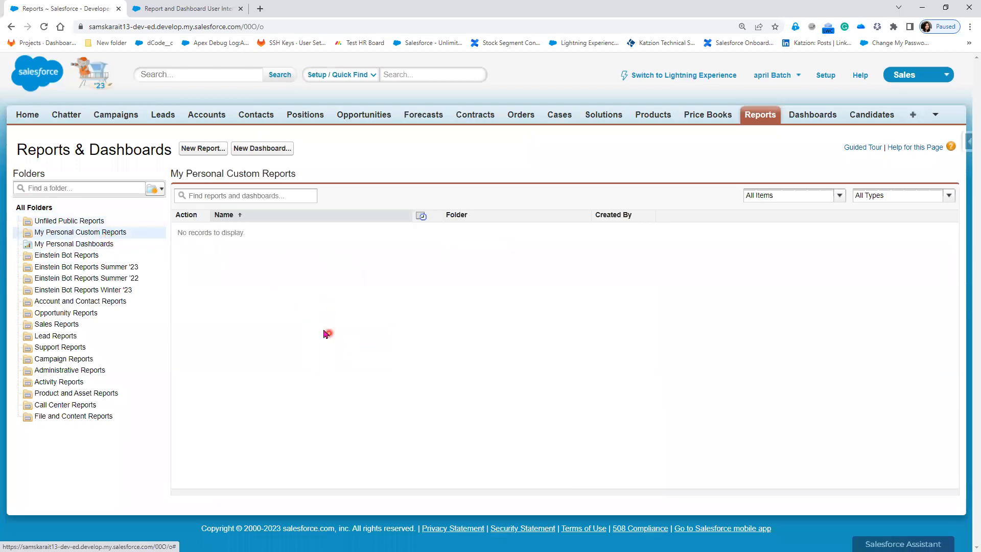
click(89, 221)
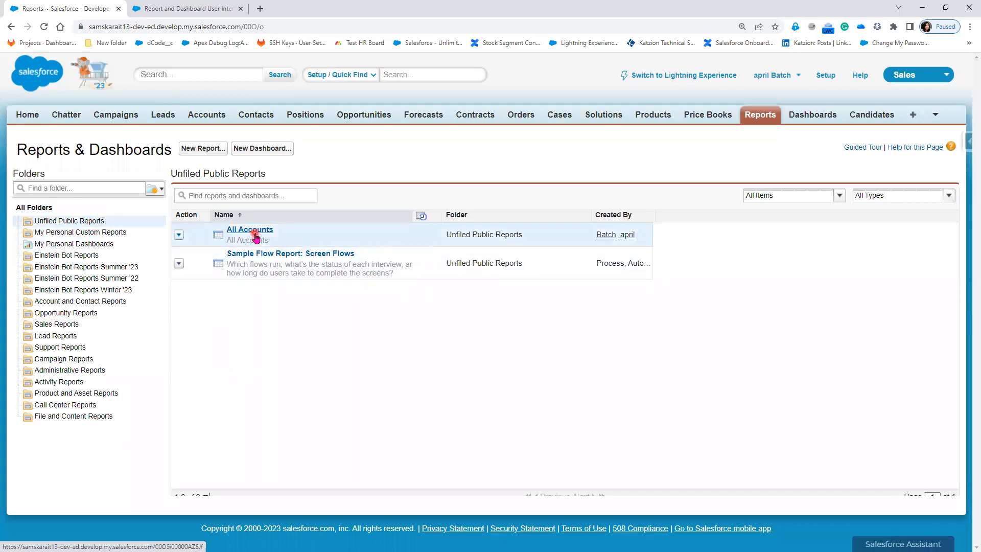
Step: View the All Accounts report from the Unfiled Public Reports folder and return to the folder's list
click(179, 236)
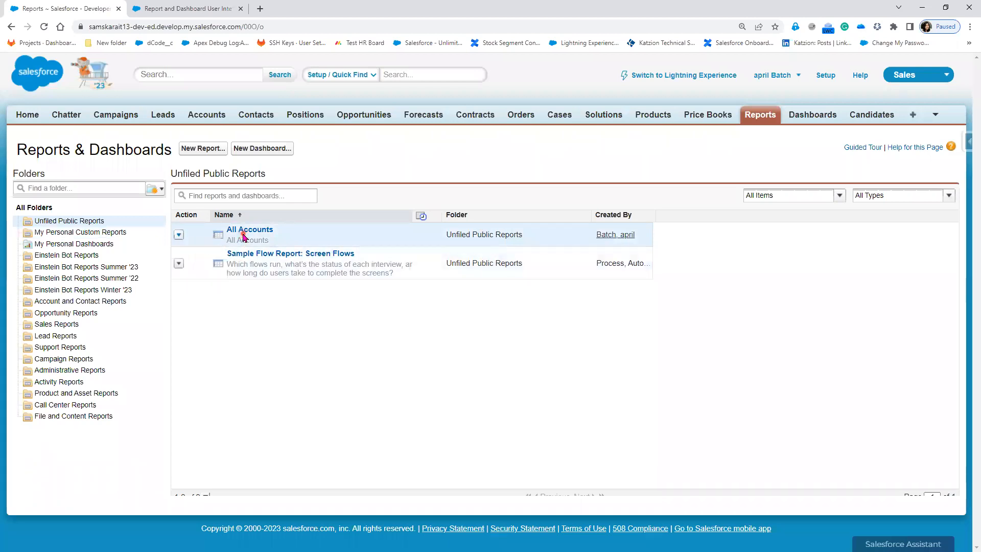
click(245, 230)
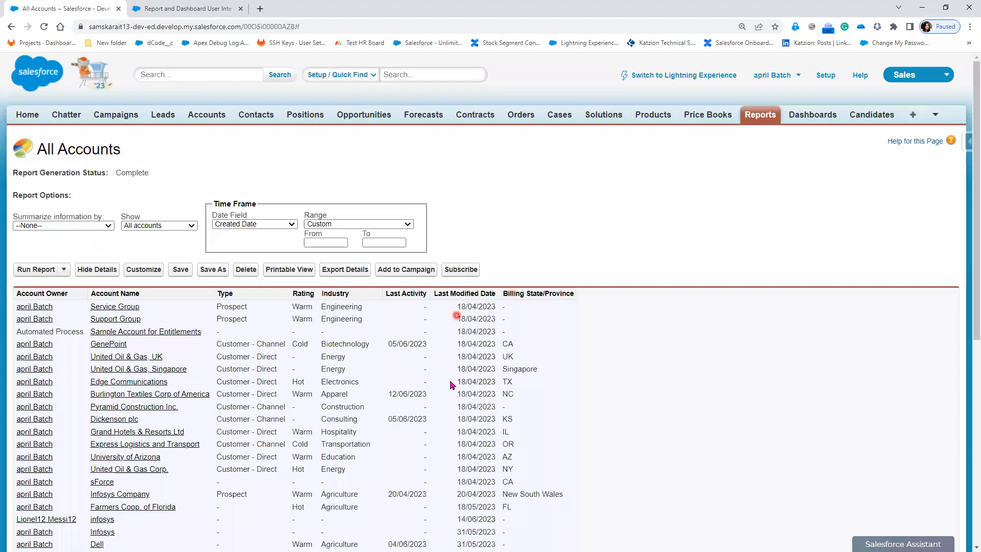
click(15, 30)
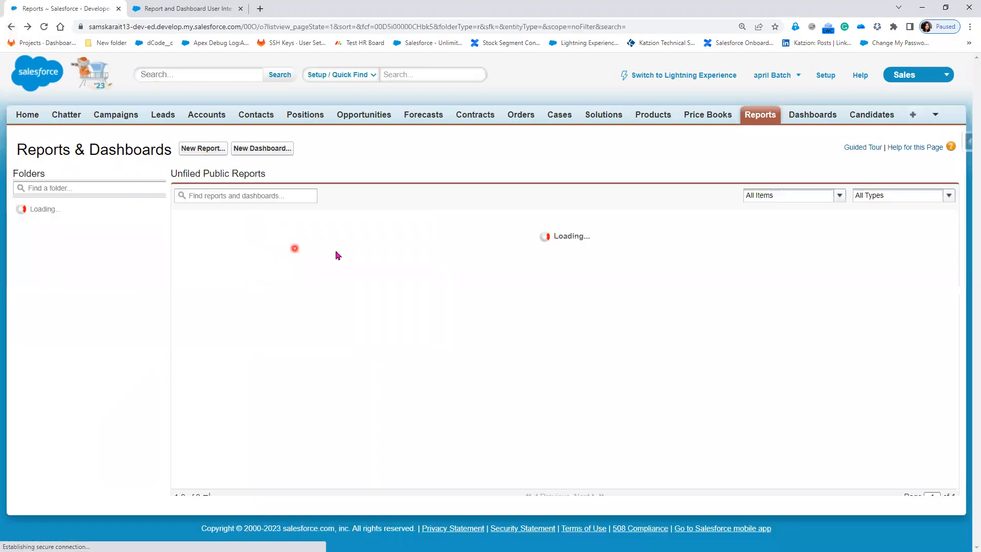
Step: Open the All Accounts report for editing, review its preview down to the Grand Totals row, and run it
click(179, 236)
click(191, 247)
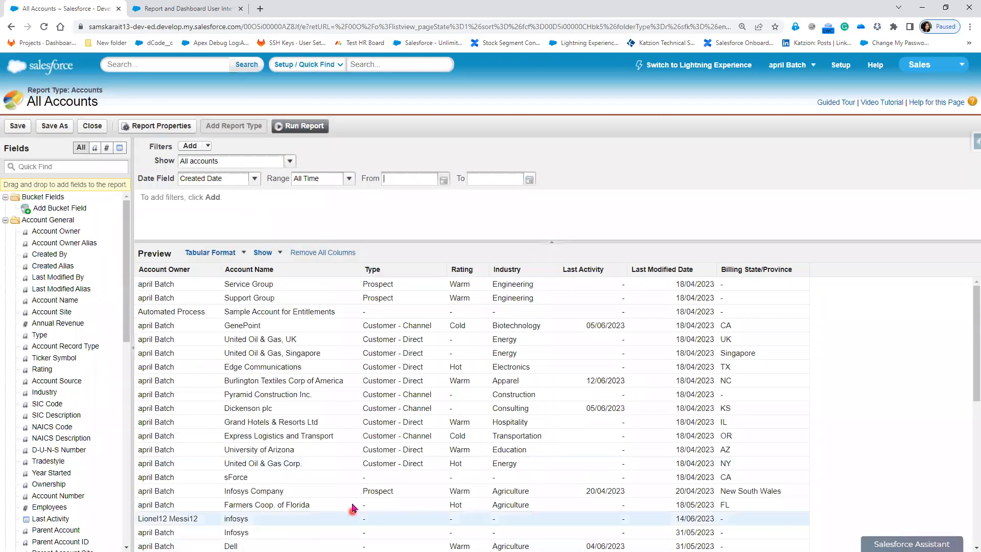
scroll(381, 378, down, 2)
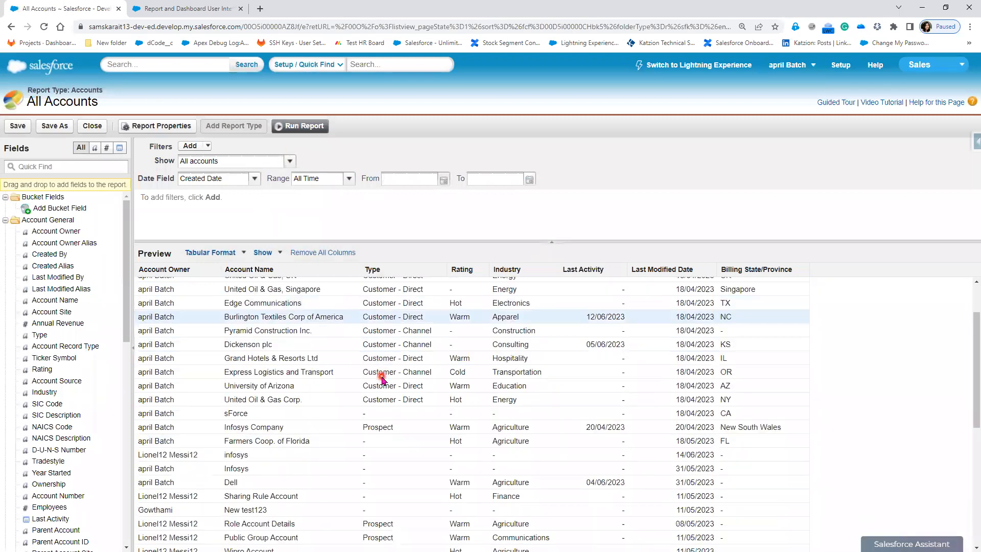
scroll(381, 378, down, 6)
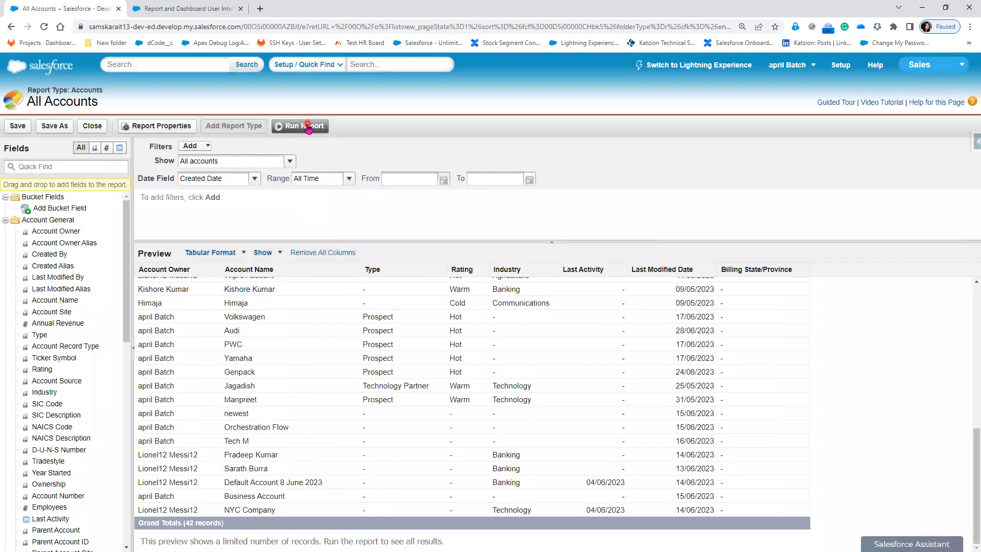
click(307, 126)
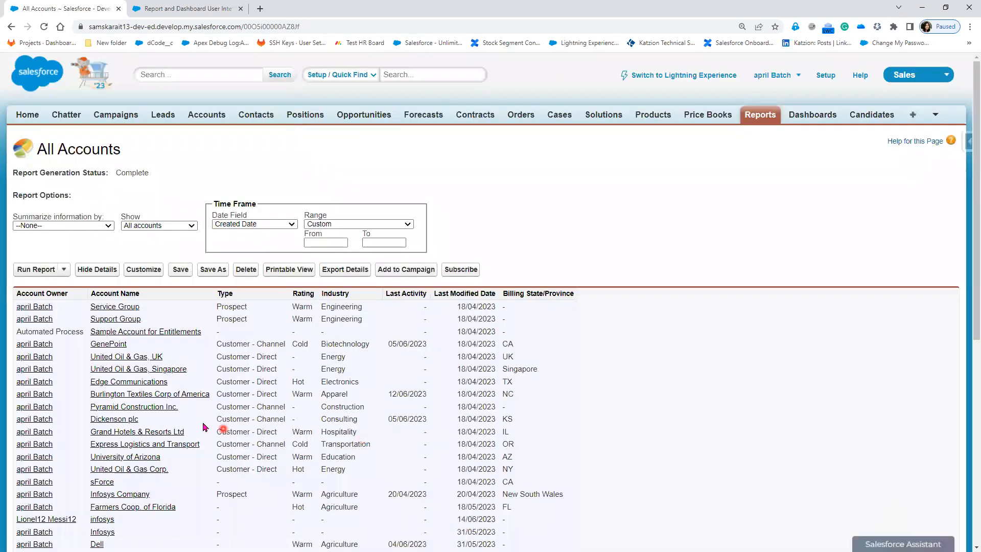
Step: Examine the All Accounts results, including the Grand Totals row and the blank Rating values
scroll(586, 489, down, 7)
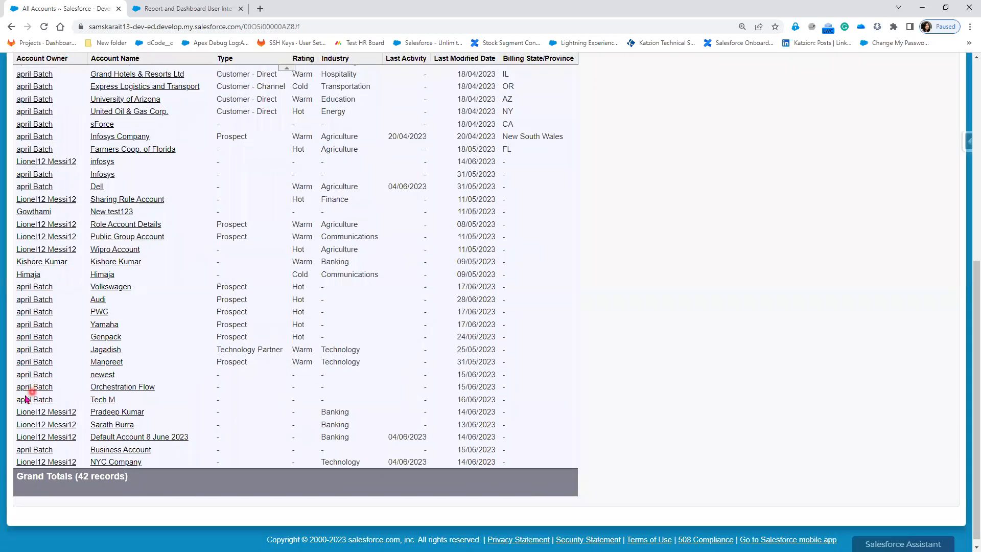
drag(17, 401, 303, 404)
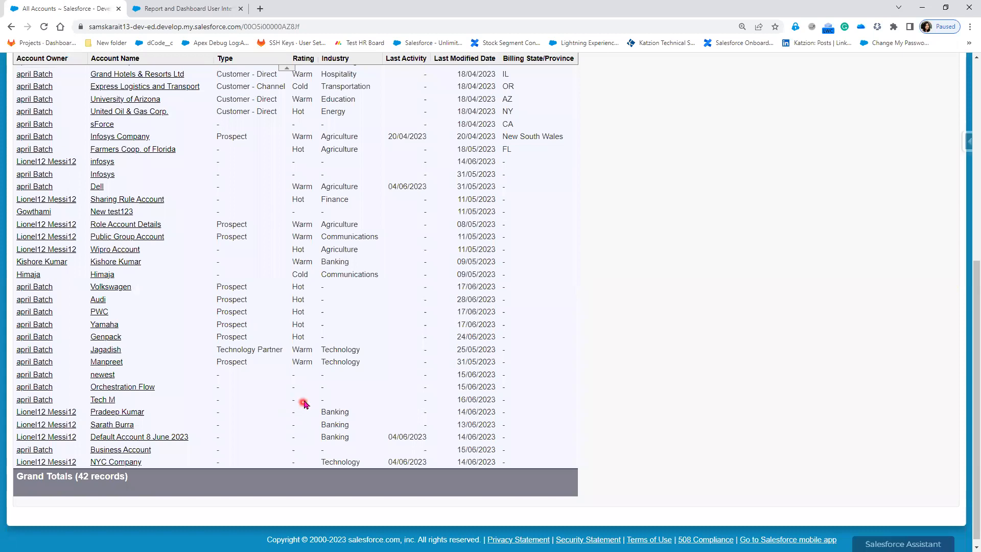
scroll(311, 406, up, 2)
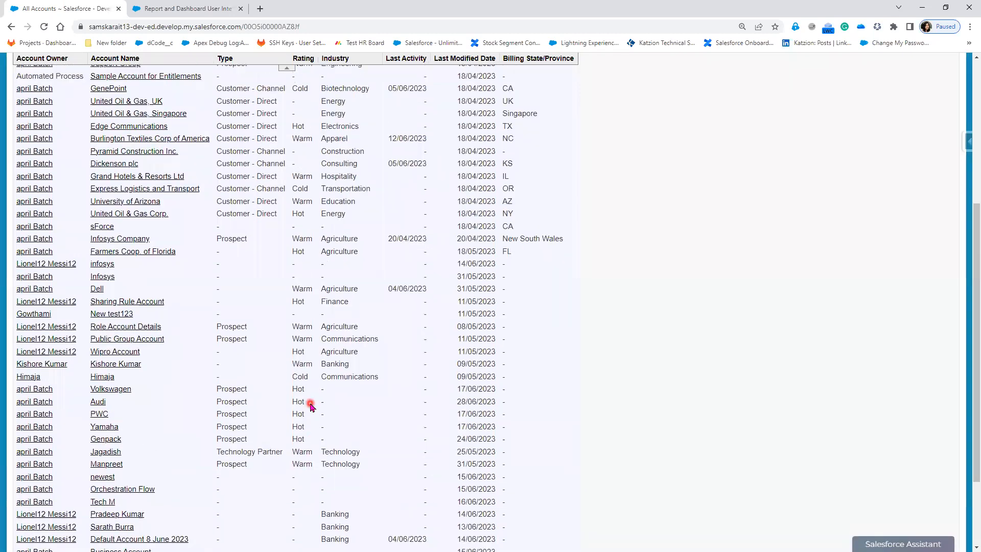
scroll(311, 406, up, 3)
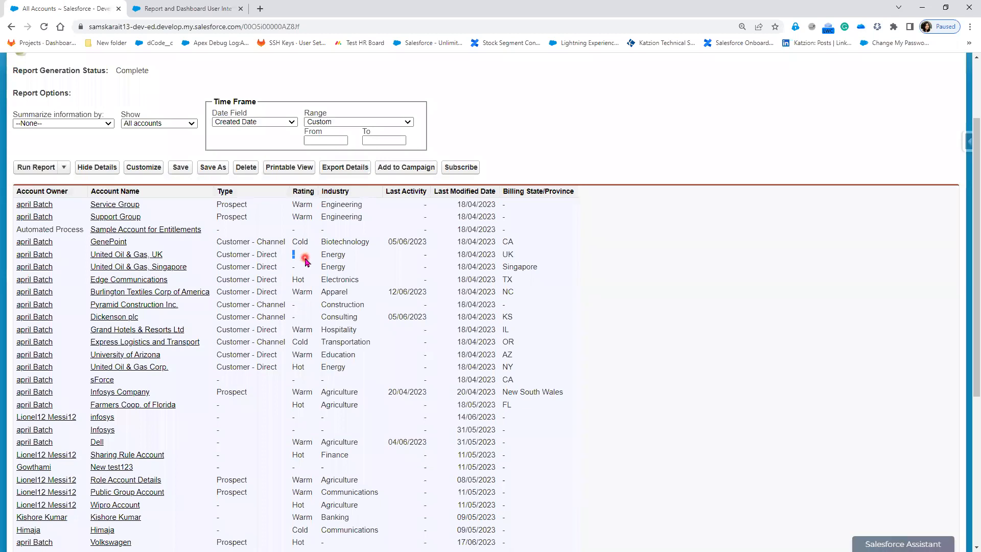
double_click(306, 259)
click(699, 314)
Step: View the Service Group account in a new browser tab and the Support Group account in the report's tab, then return to the report
click(112, 205)
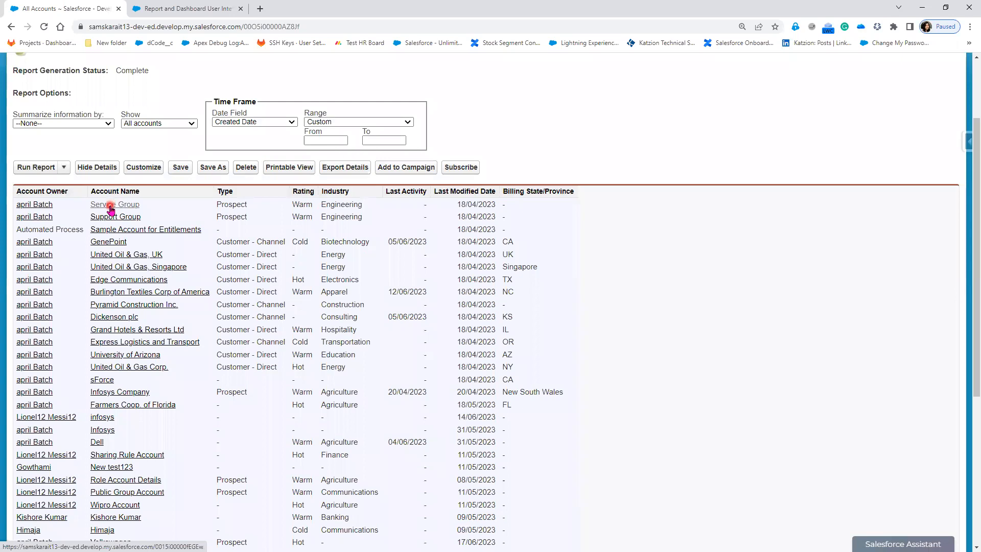
right_click(111, 207)
click(153, 214)
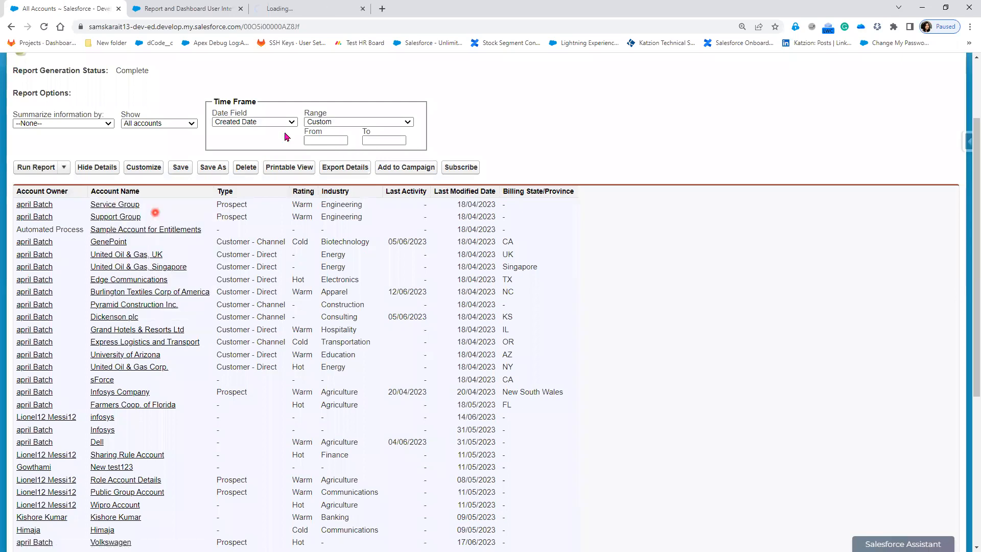
click(301, 6)
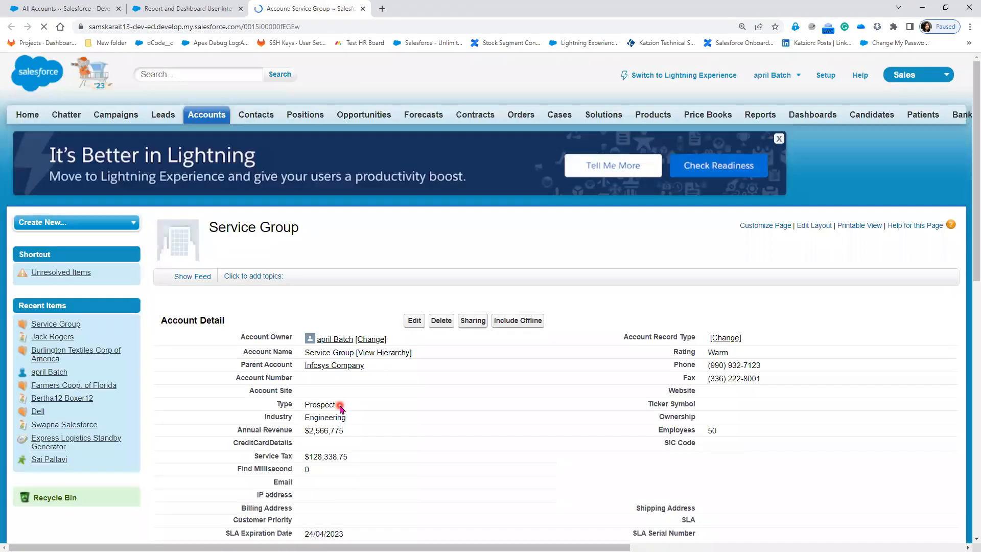
key(ctrl+1)
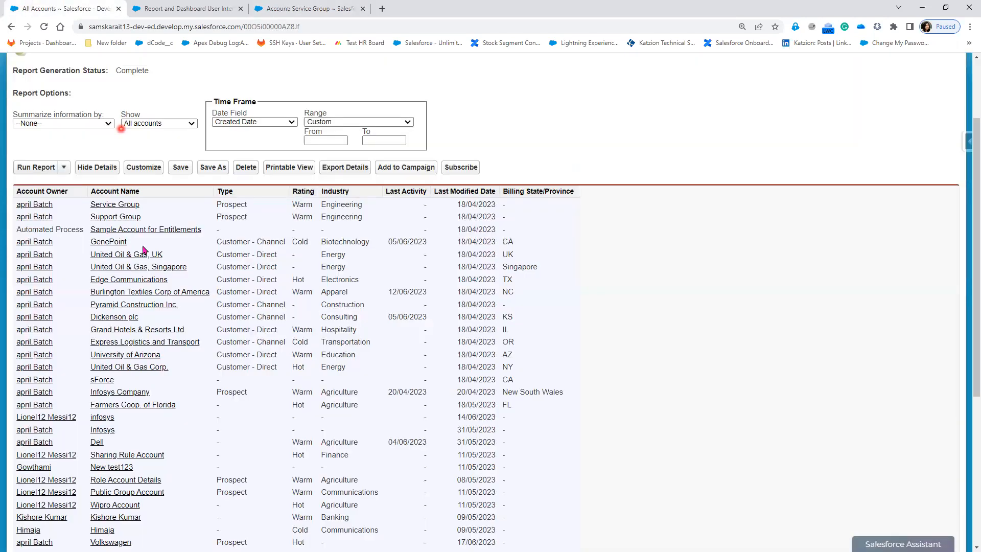
click(115, 218)
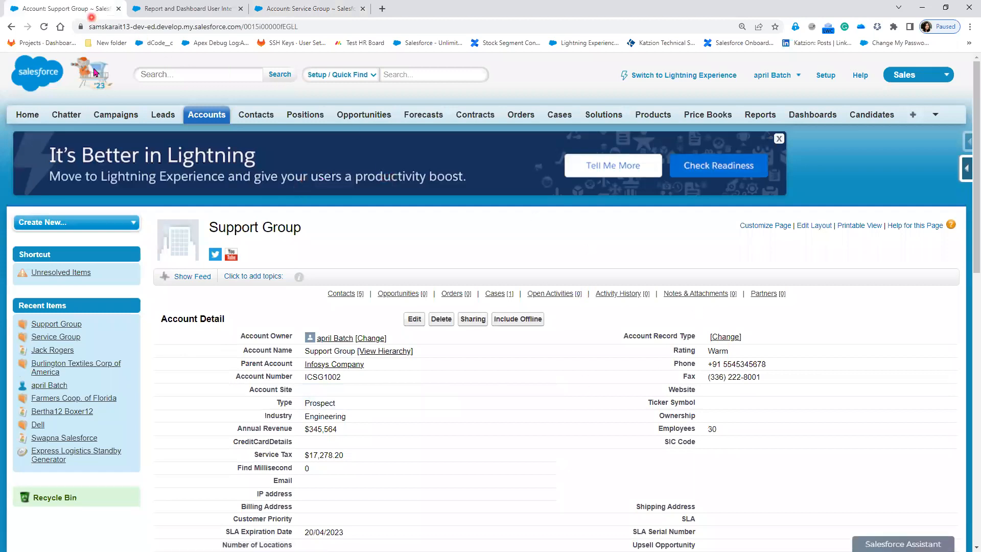
click(9, 31)
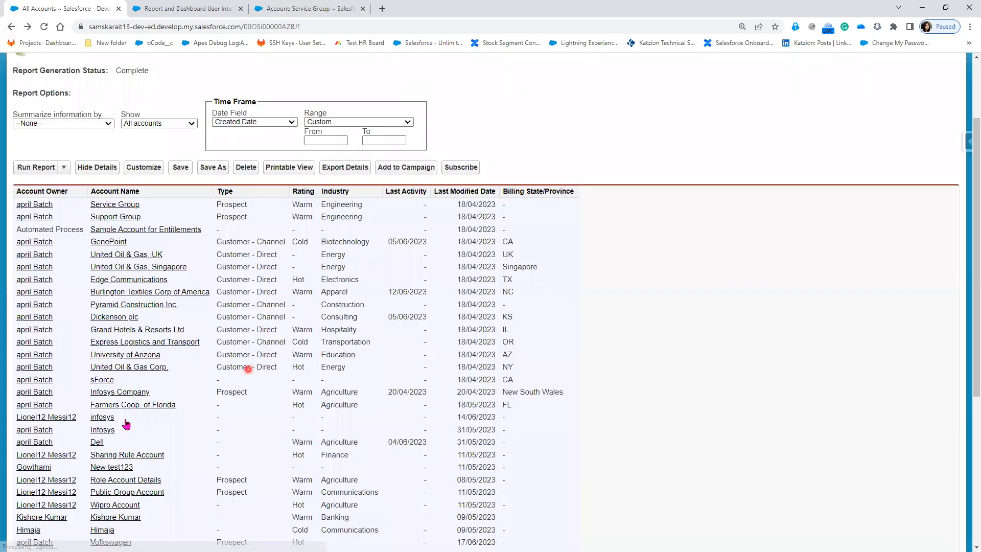
Step: Look through the All Accounts report's rows once more and switch the report to Lightning Experience
scroll(92, 400, down, 2)
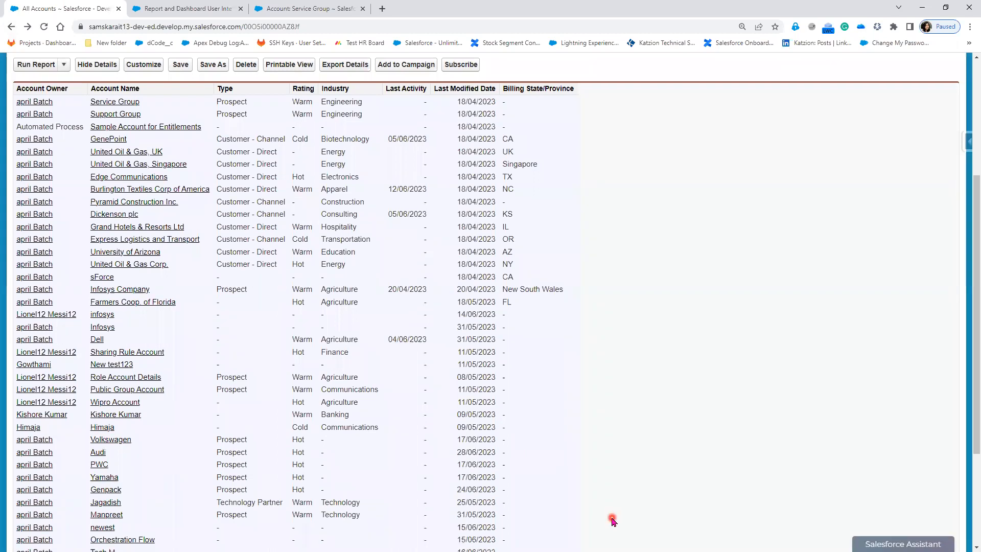
scroll(613, 519, down, 3)
scroll(613, 519, up, 7)
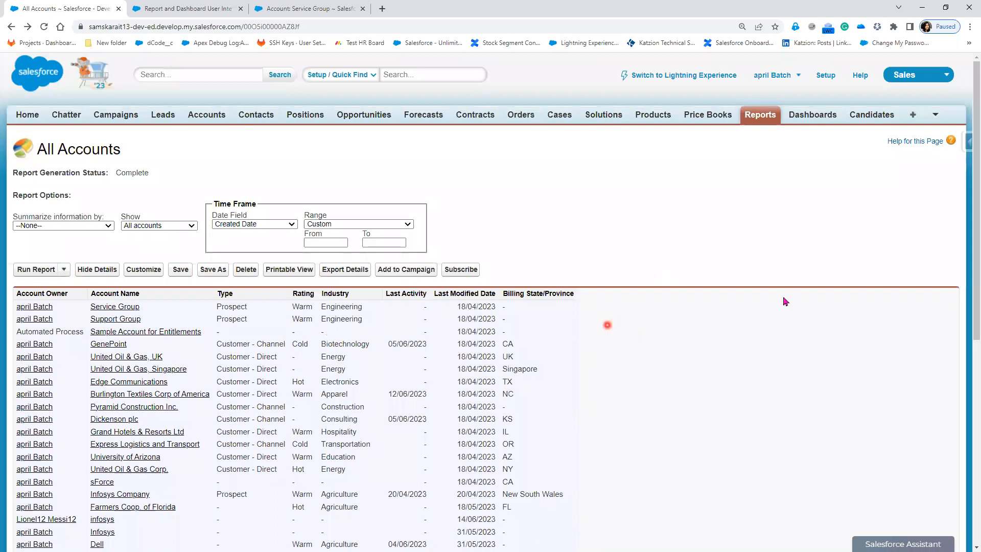
click(715, 77)
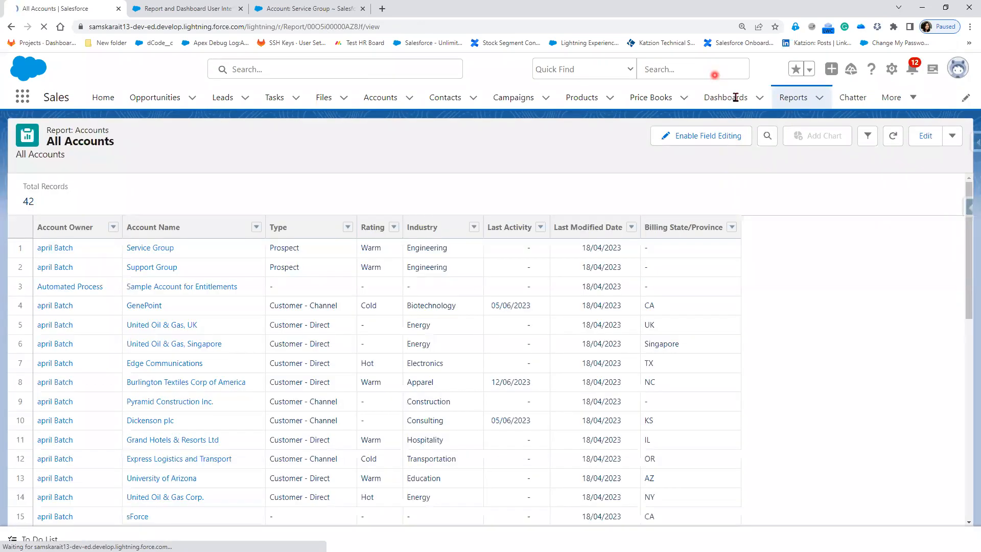
Step: Start a new report from the Reports list and browse all the available report types
click(795, 99)
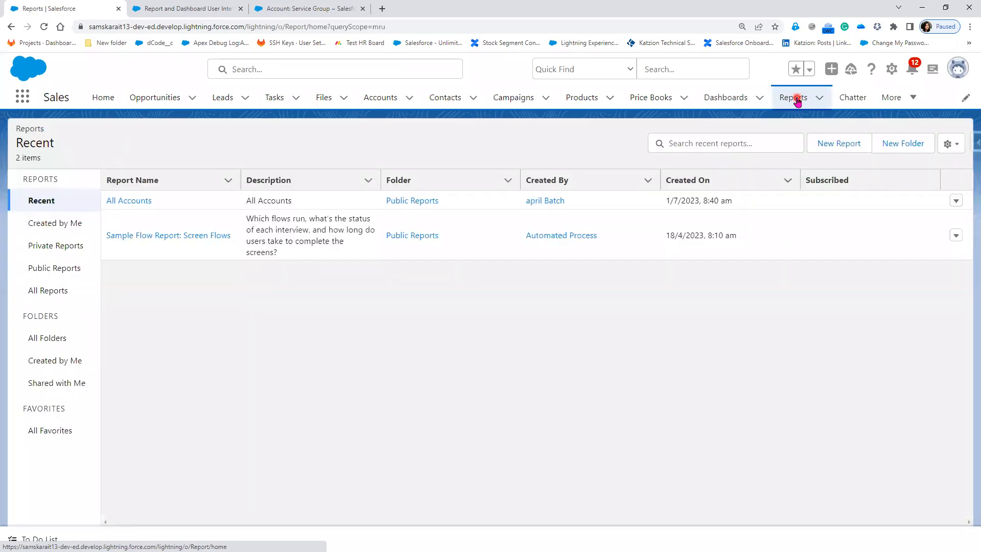
click(843, 141)
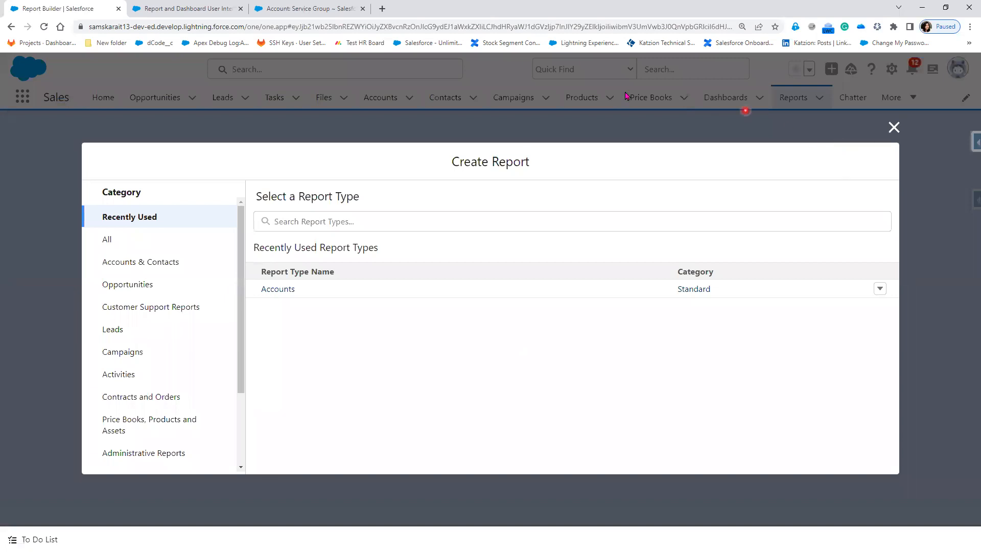
click(150, 244)
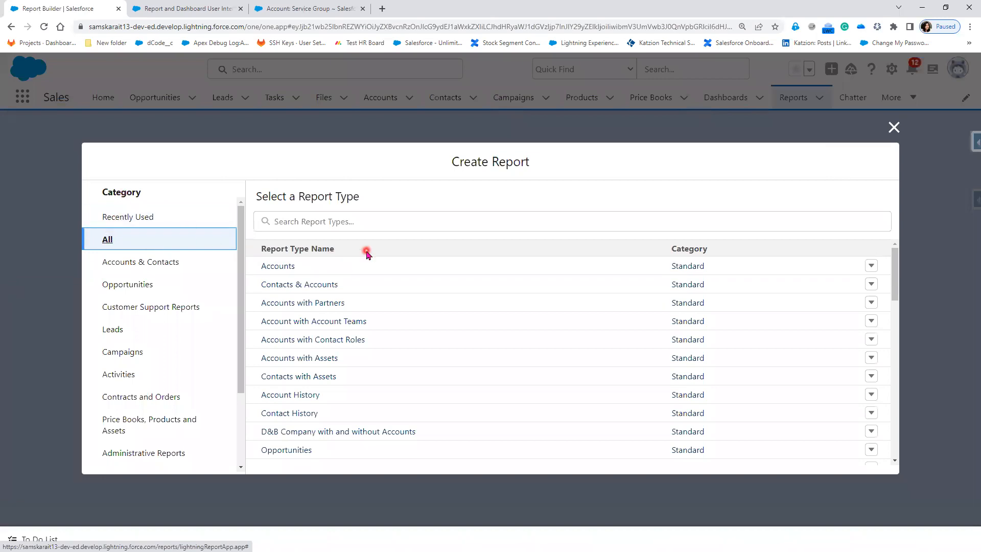
scroll(397, 440, down, 3)
scroll(397, 448, down, 20)
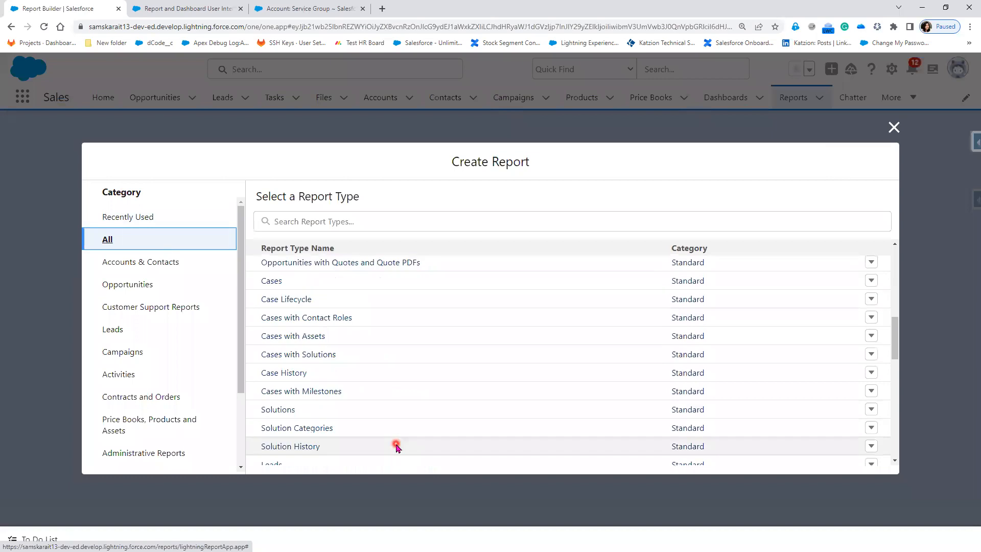
scroll(397, 448, down, 2)
scroll(400, 447, up, 12)
scroll(404, 446, up, 5)
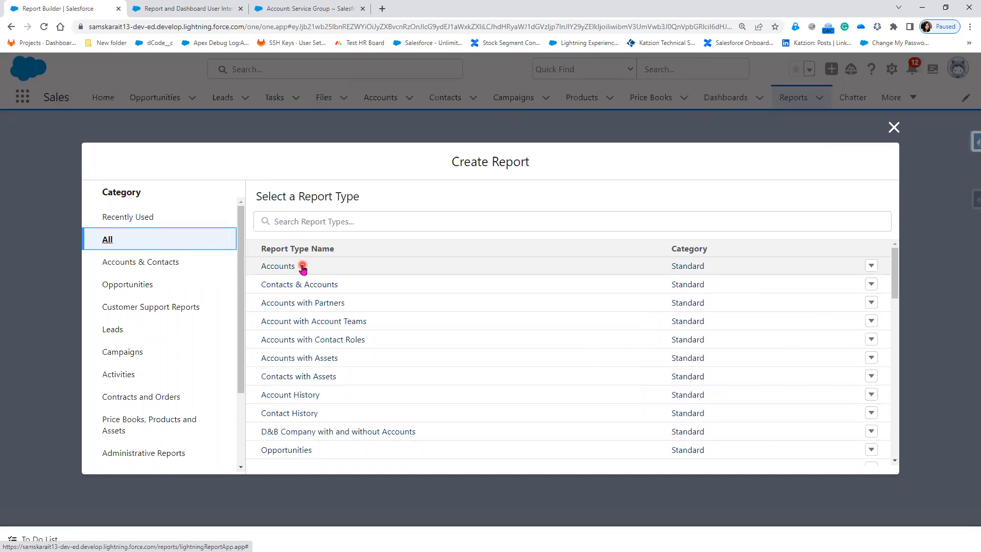
Step: Select the Accounts report type, look through its available fields, and start the report
click(270, 267)
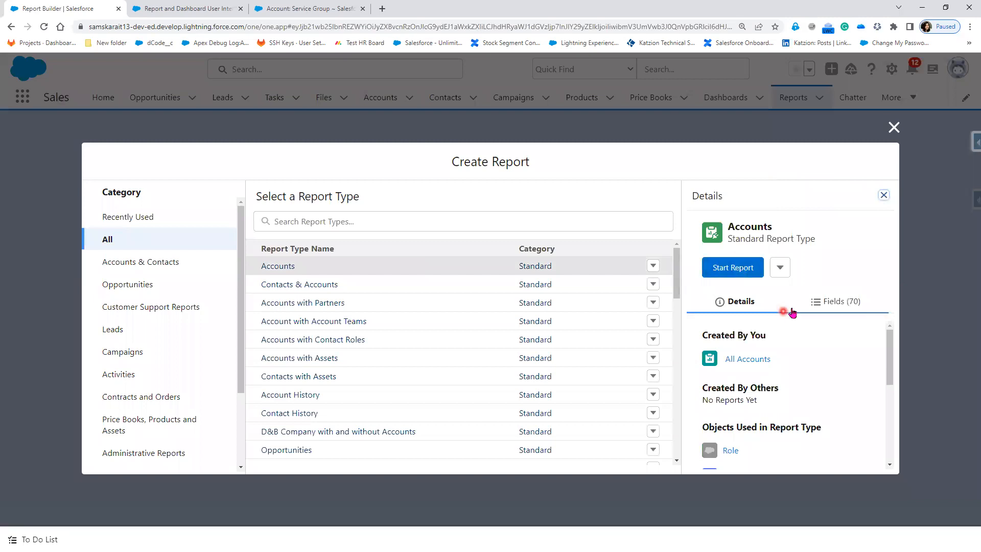
click(816, 301)
scroll(806, 422, down, 15)
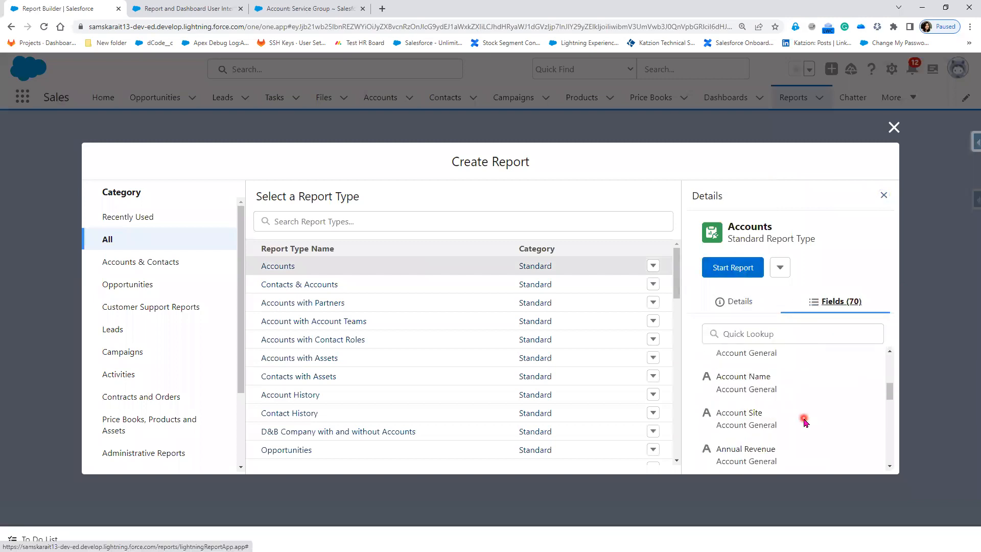
scroll(802, 420, down, 6)
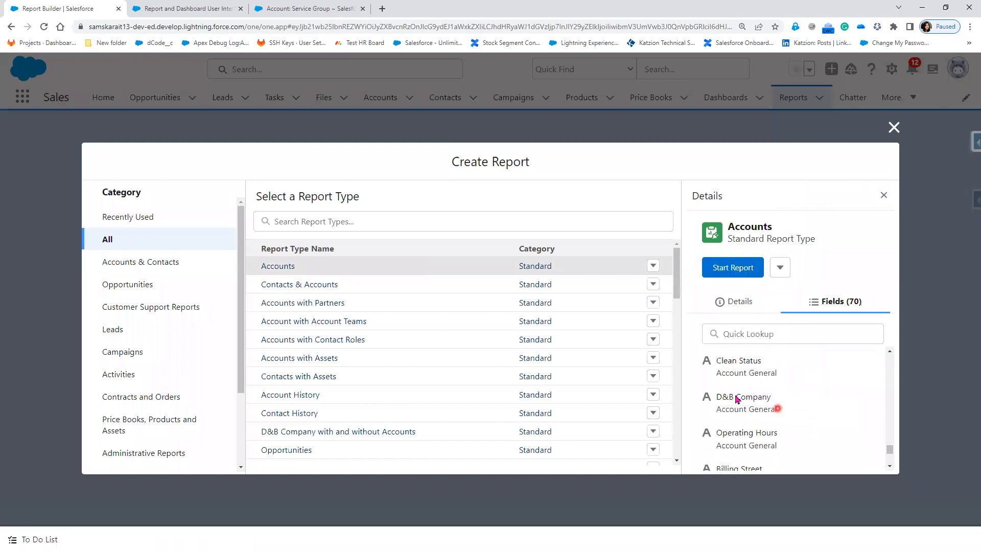
scroll(792, 387, down, 1)
scroll(793, 386, down, 5)
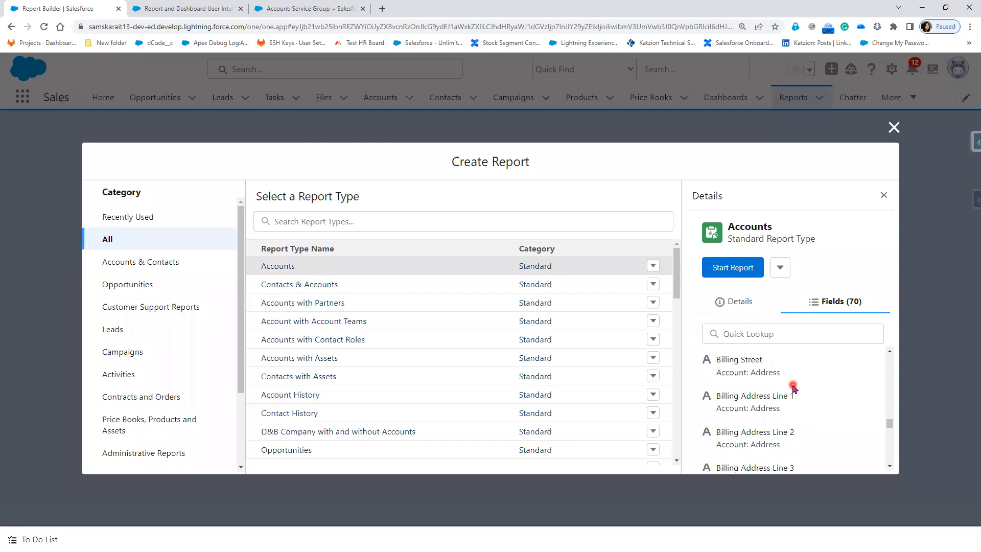
drag(890, 434, 890, 462)
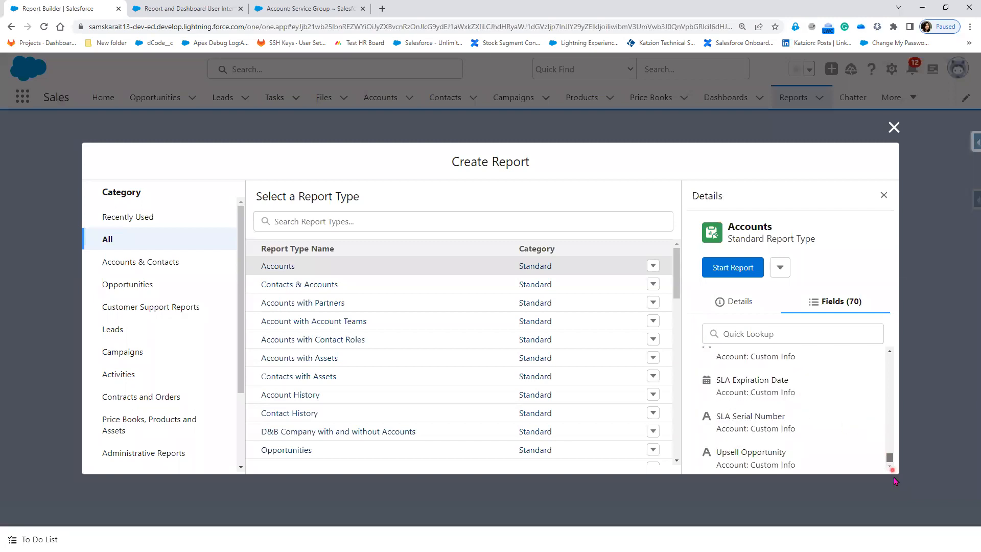
click(780, 269)
click(741, 270)
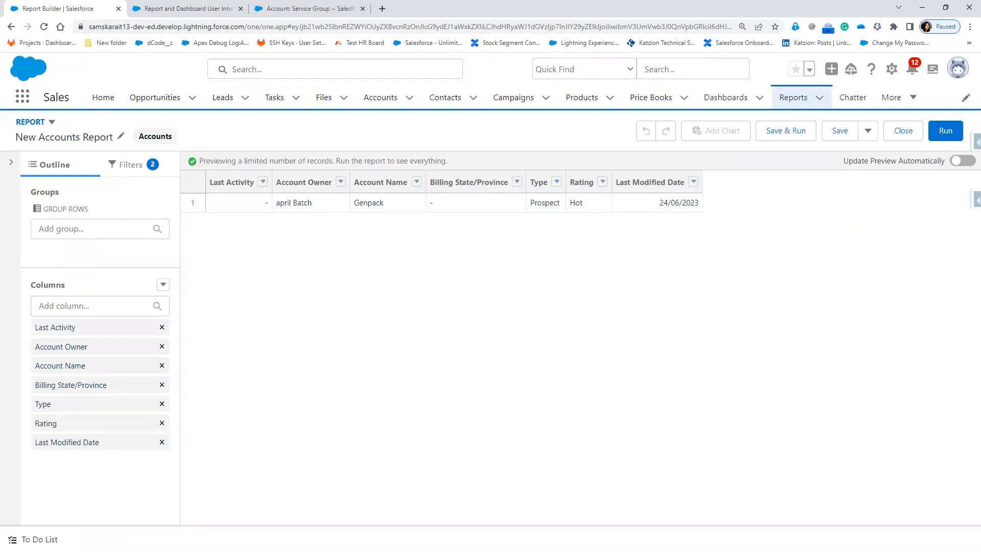
mouse_move(19, 149)
mouse_down()
mouse_move(181, 305)
mouse_move(182, 525)
mouse_up()
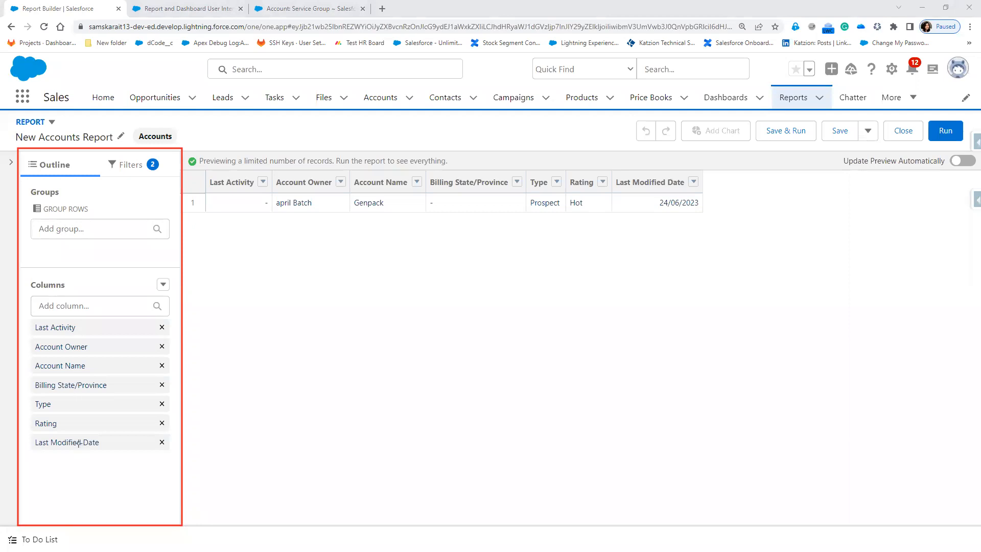
mouse_move(183, 148)
mouse_down()
mouse_move(805, 487)
mouse_move(972, 500)
mouse_up()
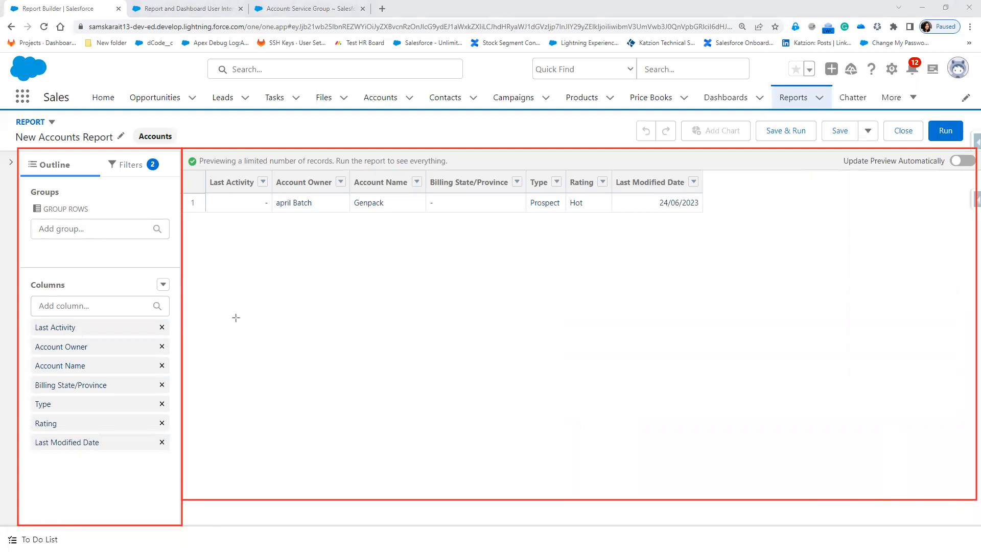
key(Escape)
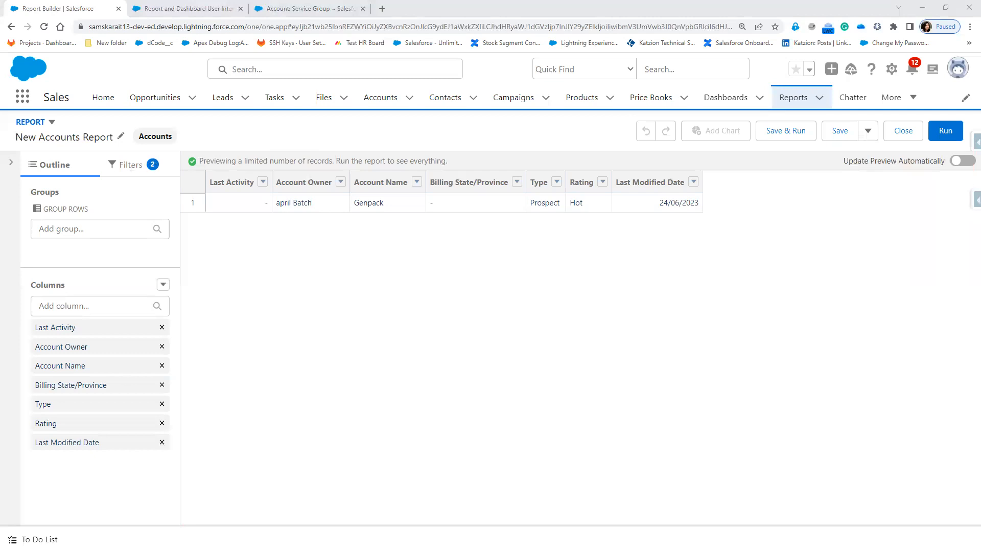
Step: Set the Created Date filter's range to All Time, refresh the preview, and look through its rows
click(138, 167)
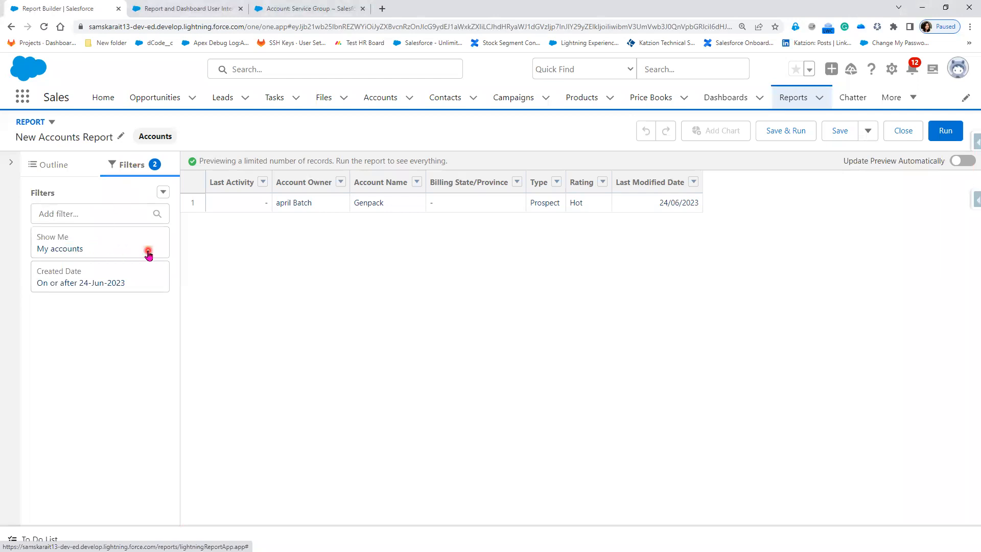
click(69, 285)
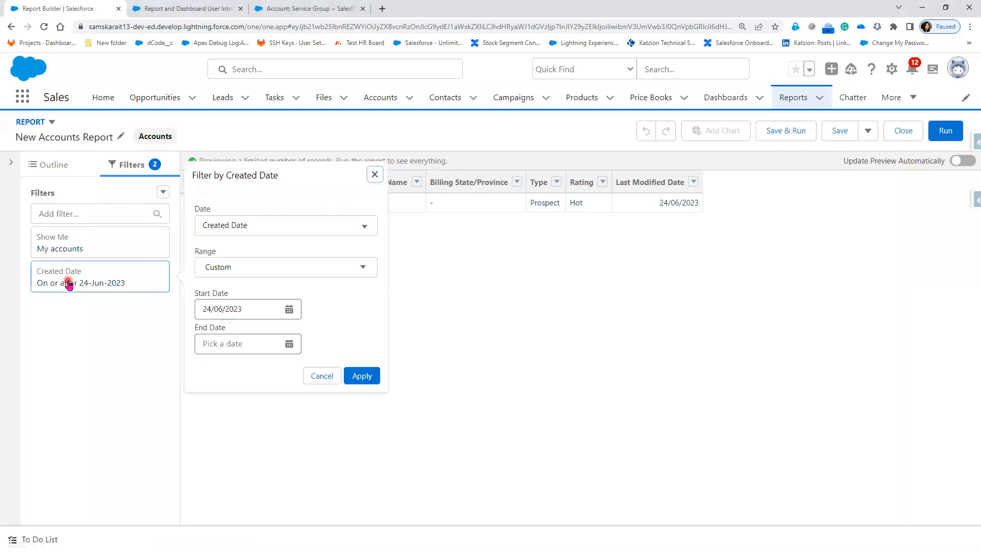
click(249, 268)
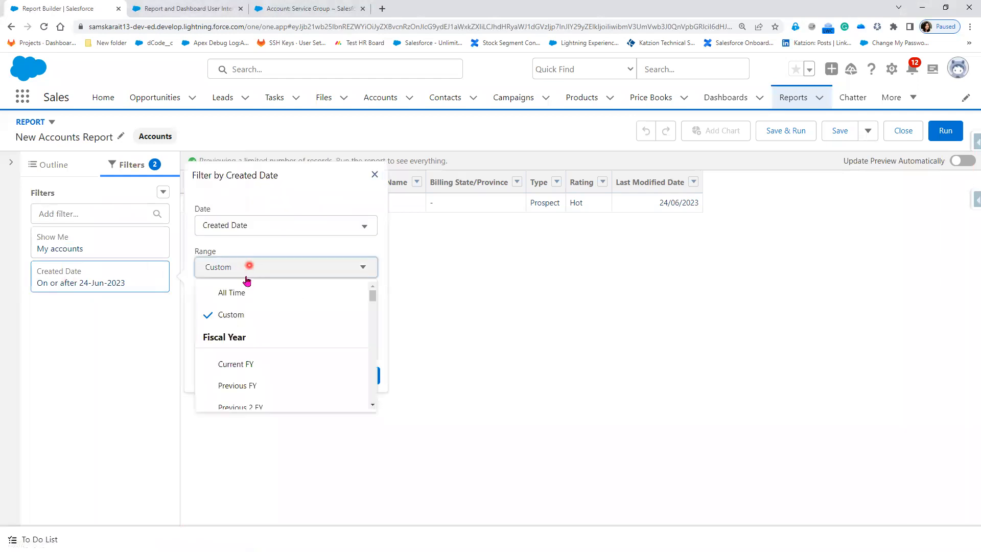
click(239, 291)
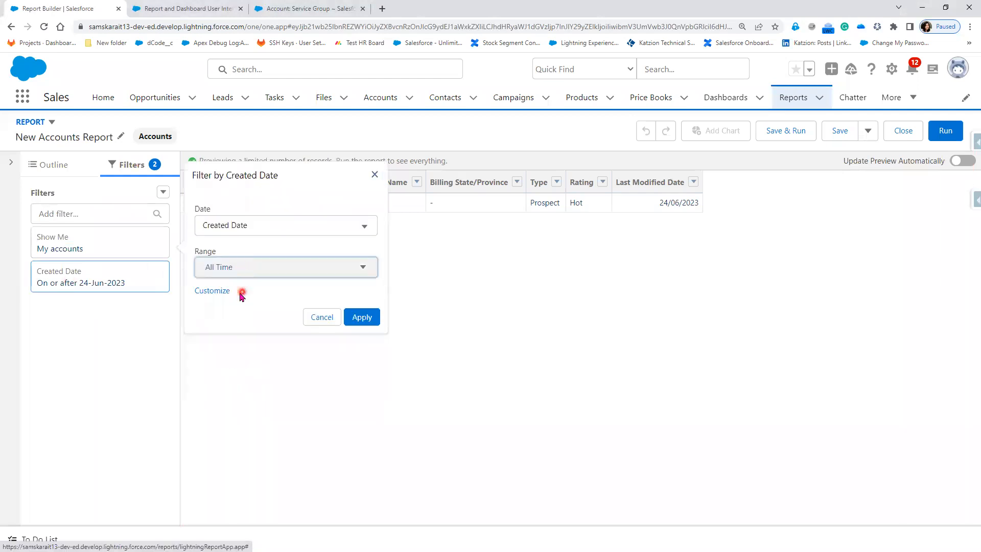
click(366, 318)
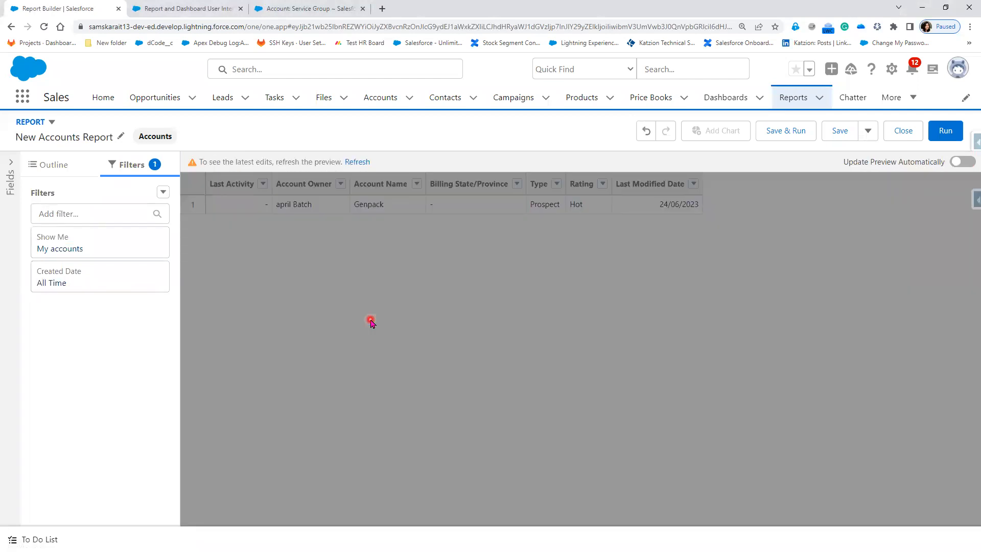
click(356, 162)
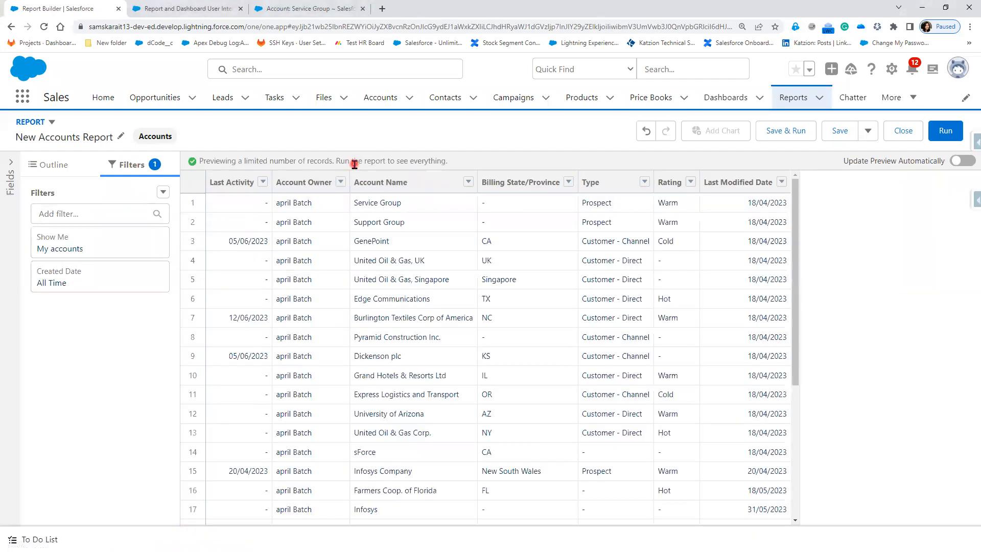
scroll(484, 485, down, 5)
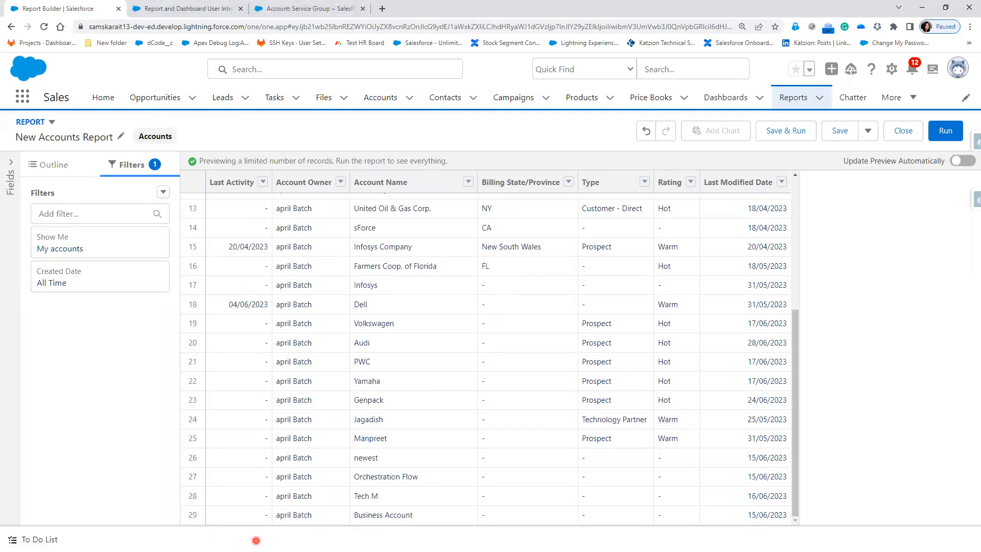
scroll(281, 521, up, 5)
scroll(286, 521, down, 5)
Step: Set the Show Me filter to All accounts, refresh the preview, and check the listed accounts
click(102, 249)
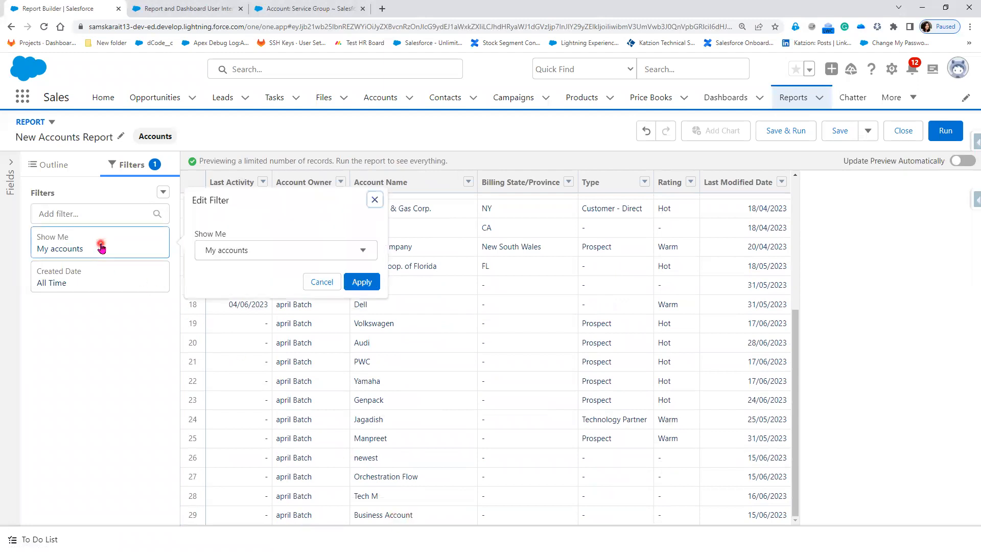
click(220, 252)
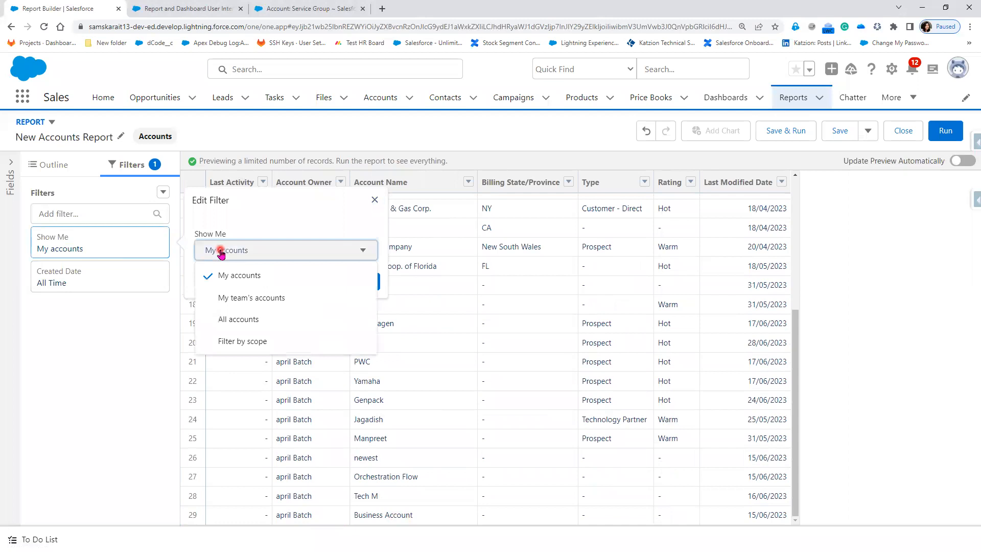
click(256, 323)
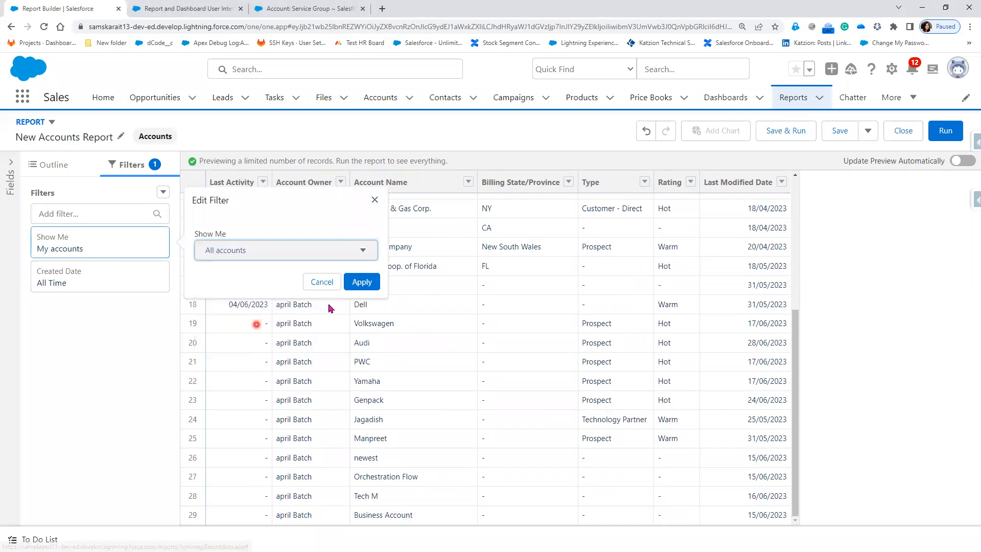
click(361, 282)
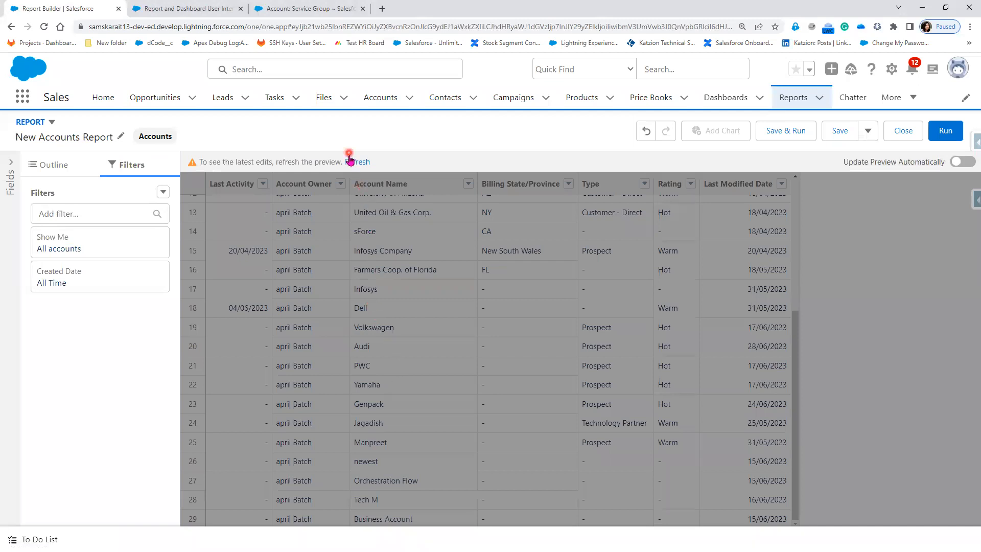
click(358, 162)
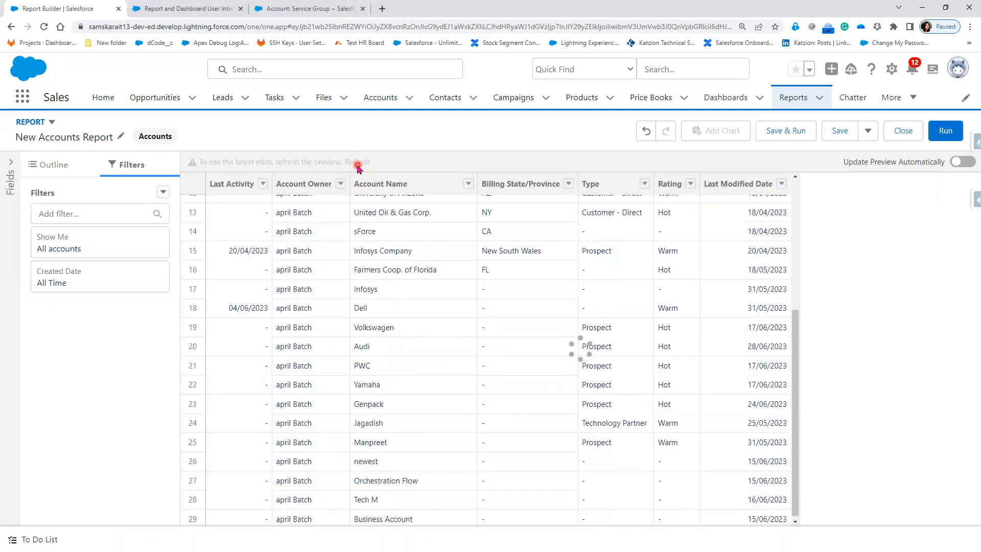
scroll(468, 455, down, 5)
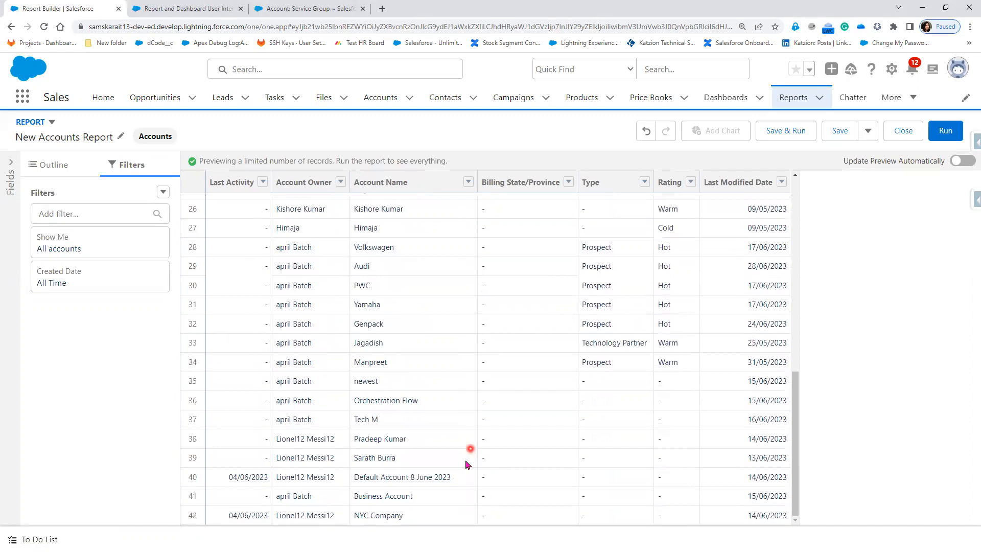
scroll(436, 520, up, 10)
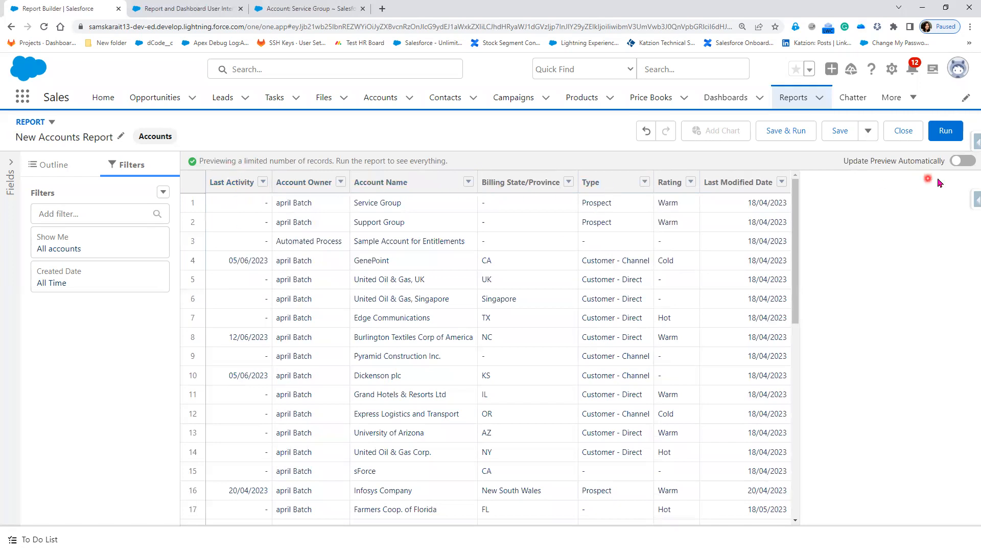
Step: Turn on automatic preview updates and apply My accounts as the Show Me filter
click(970, 163)
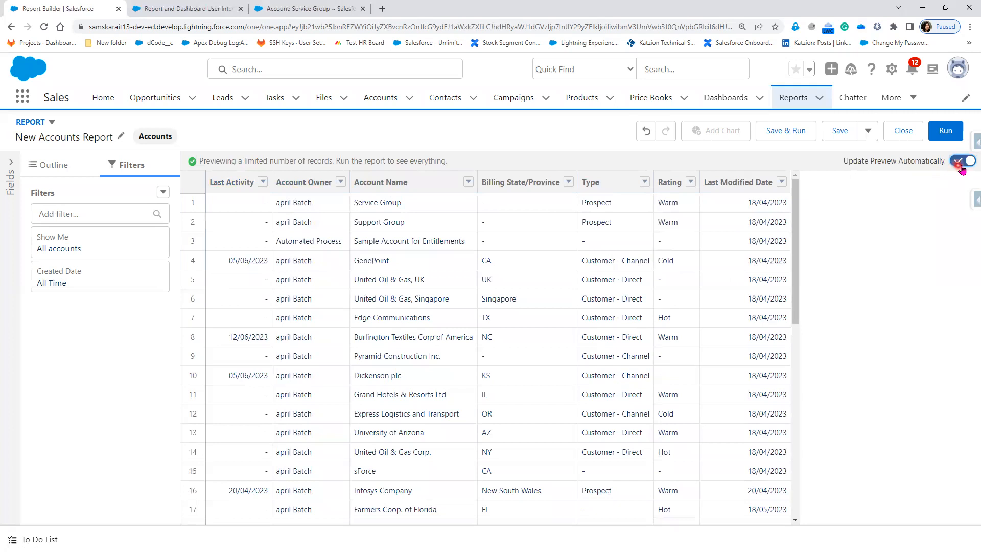
click(87, 253)
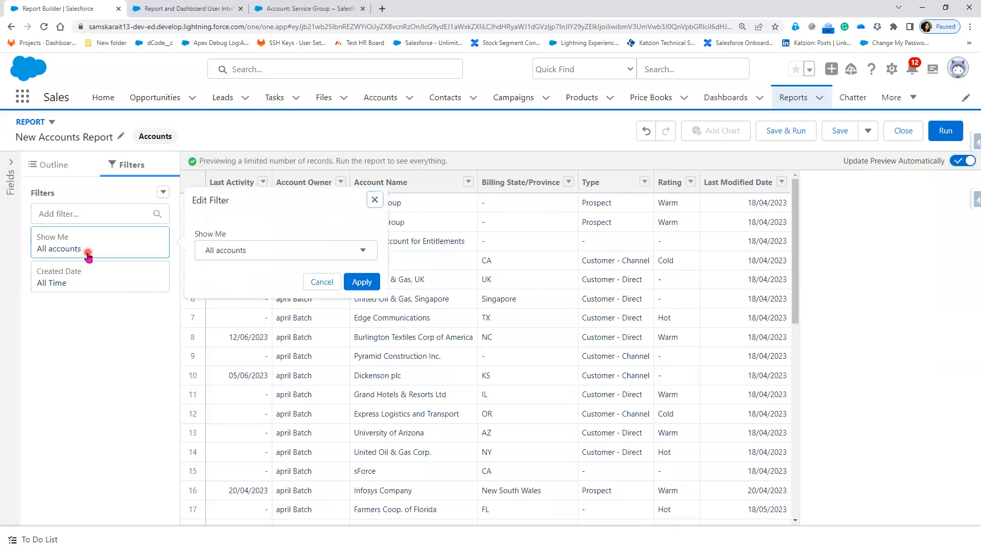
click(252, 252)
click(228, 274)
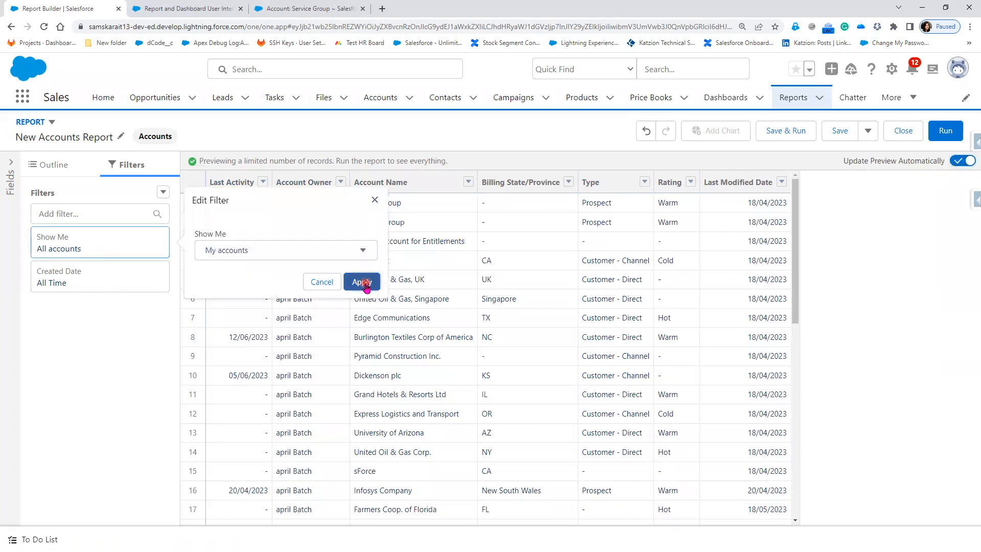
click(362, 282)
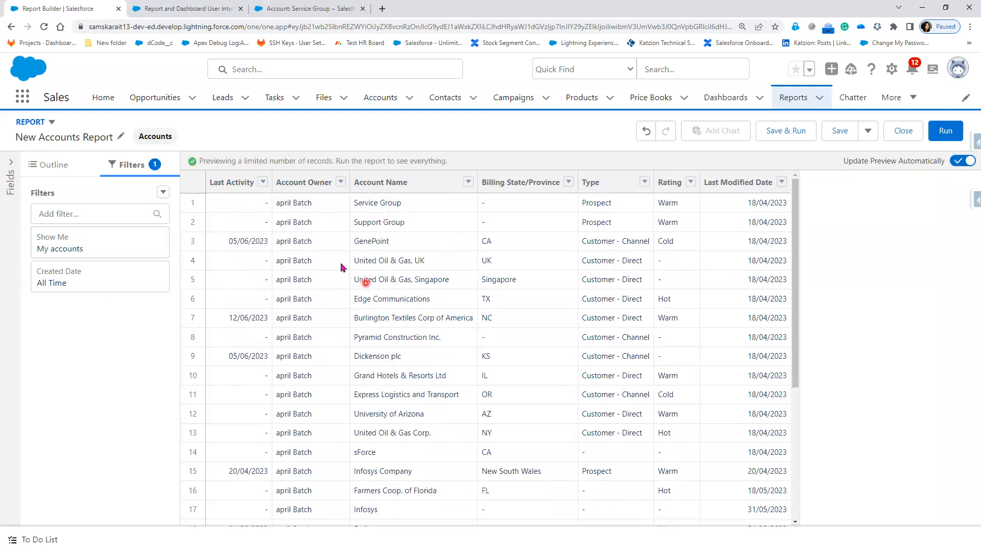
scroll(597, 359, down, 4)
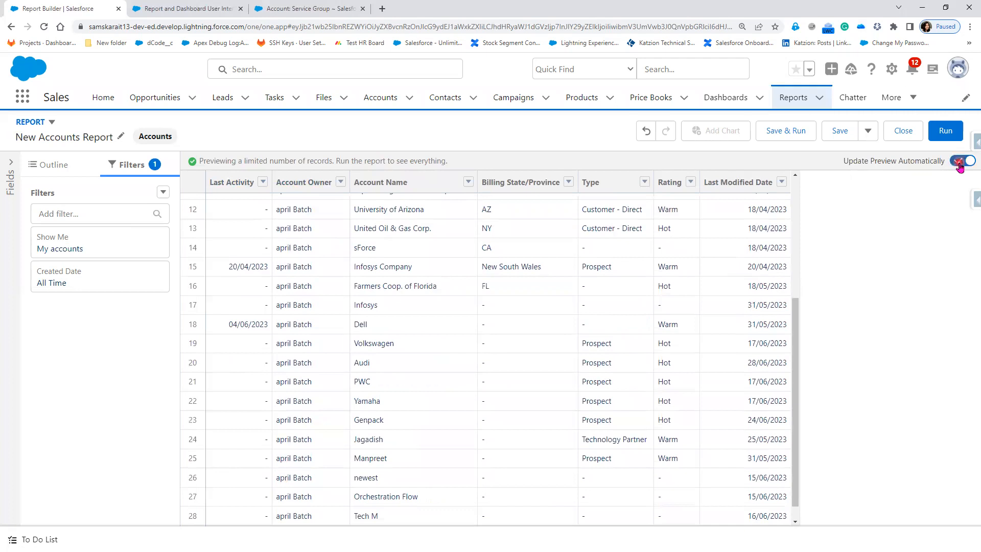
Step: Change the Show Me filter to All accounts and apply it to the report
click(88, 249)
click(252, 259)
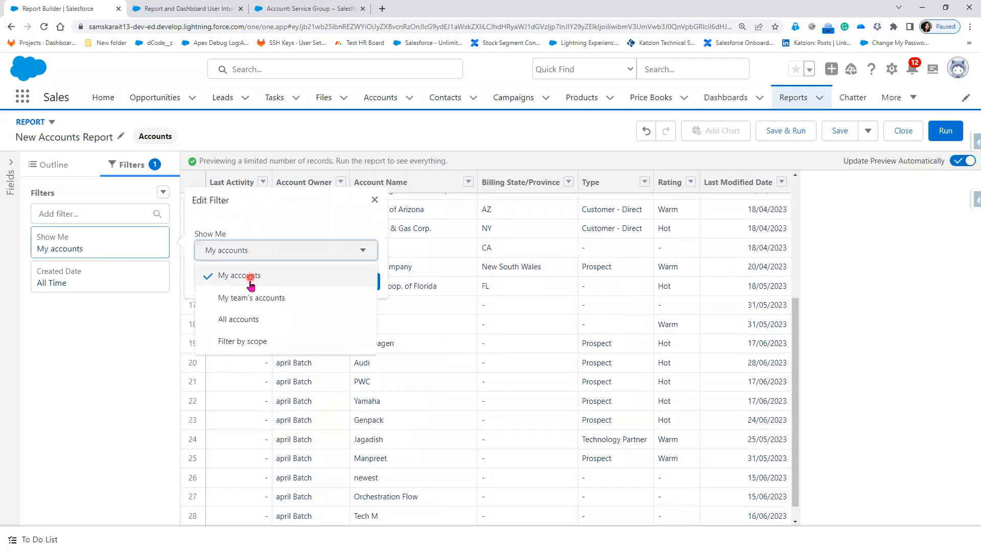
click(251, 318)
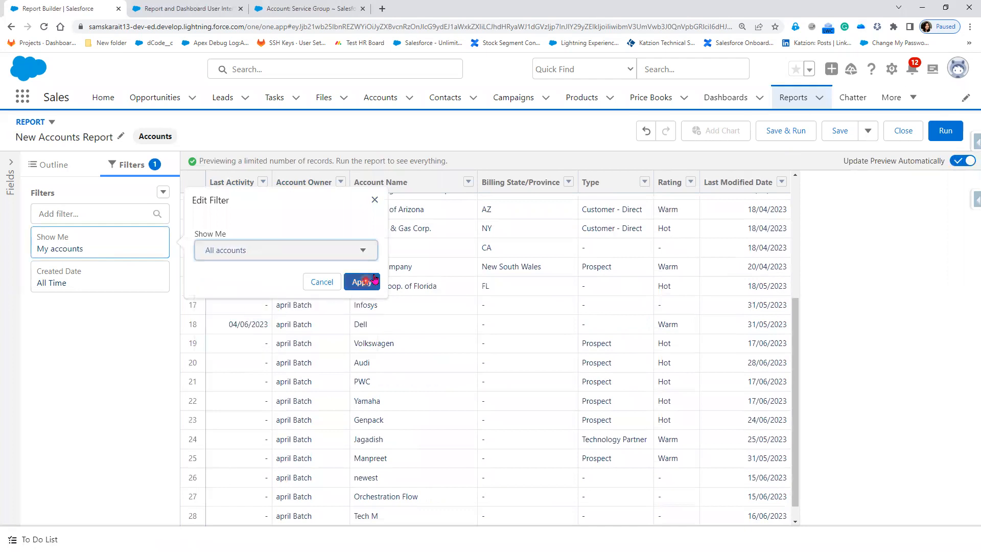
click(362, 282)
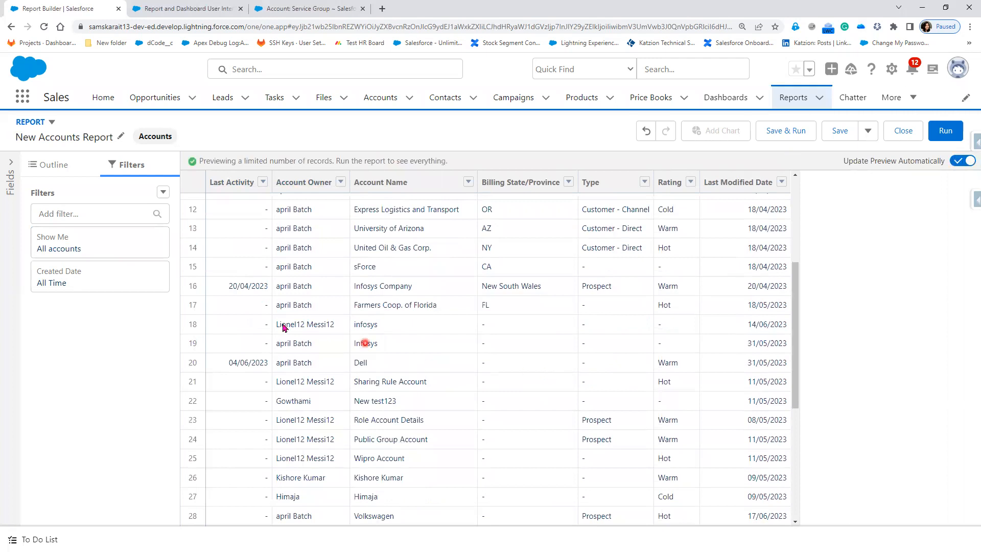
Step: Remove the Last Activity and Last Modified Date columns from the report outline
click(62, 167)
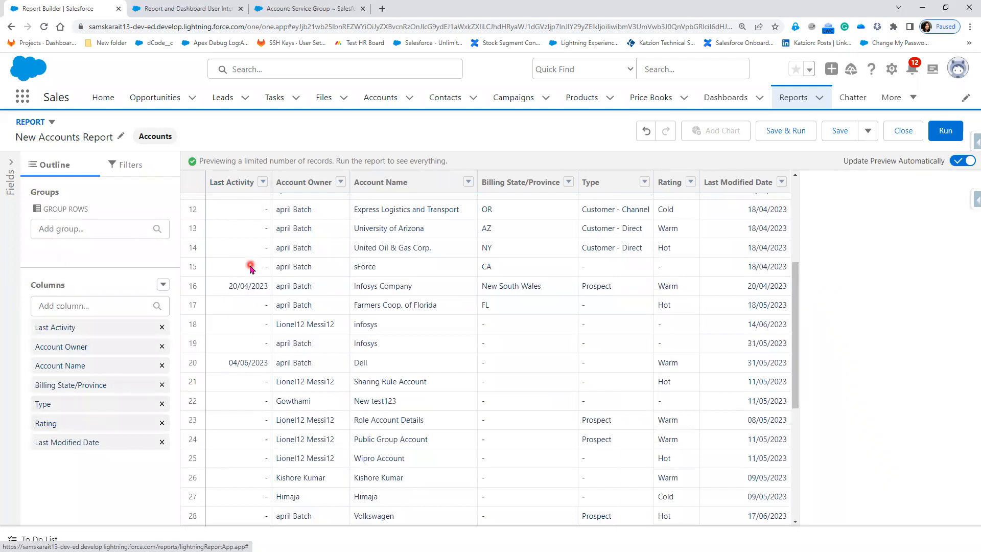
click(162, 327)
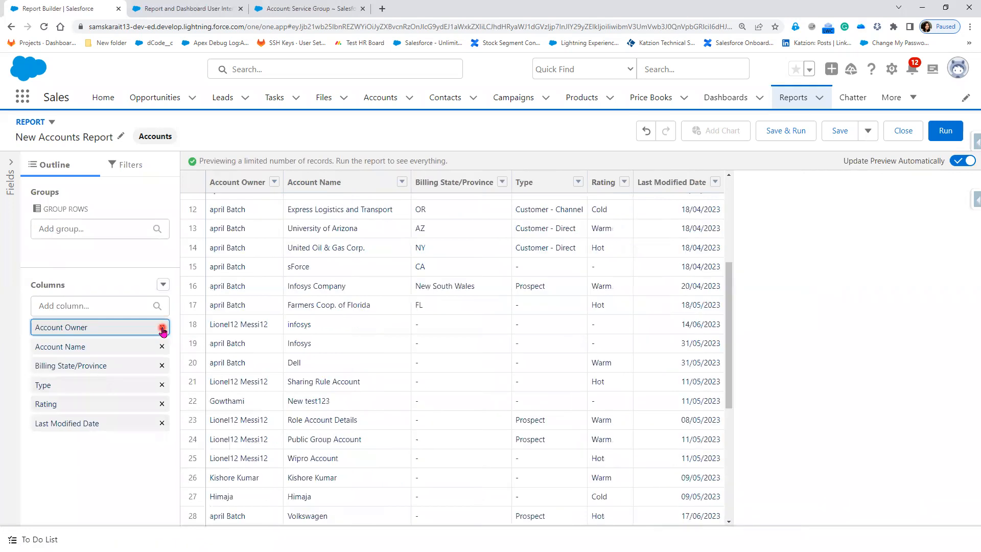
click(162, 429)
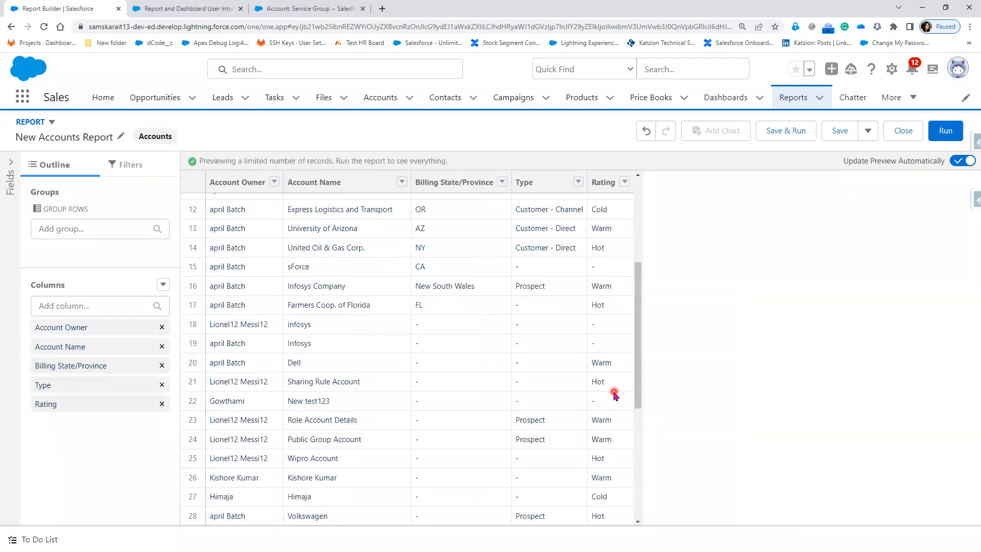
Step: Search the available columns for "indus" and add Industry to the report
click(99, 306)
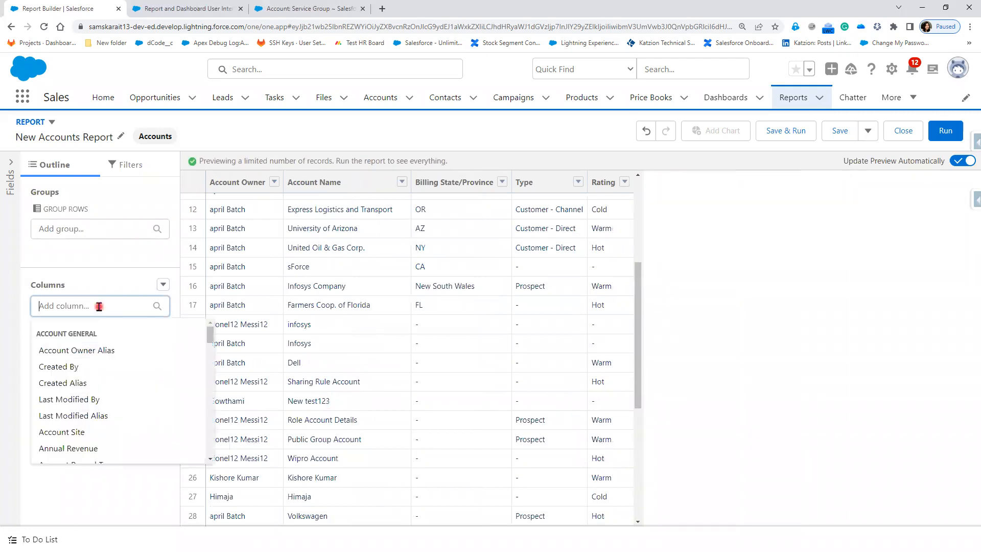
text(indus)
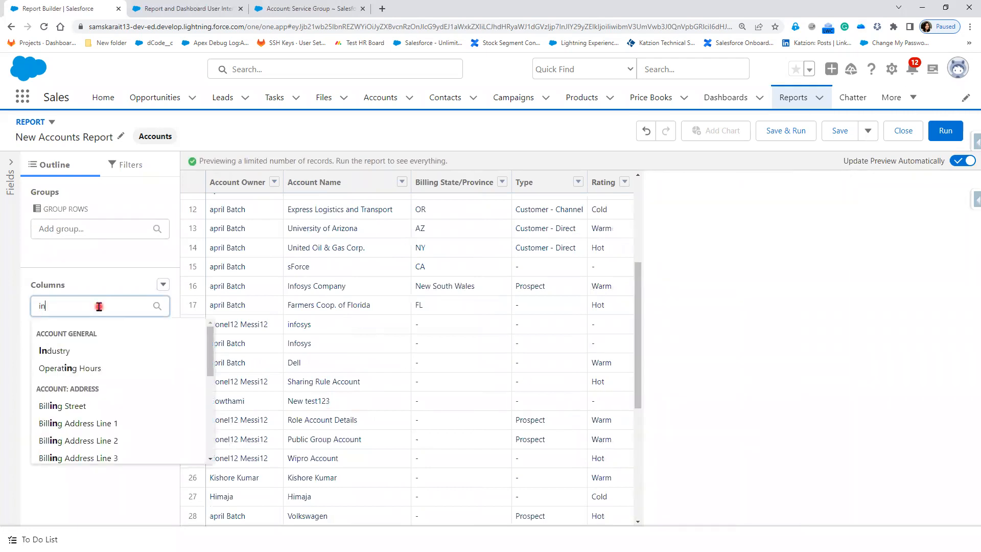
click(77, 350)
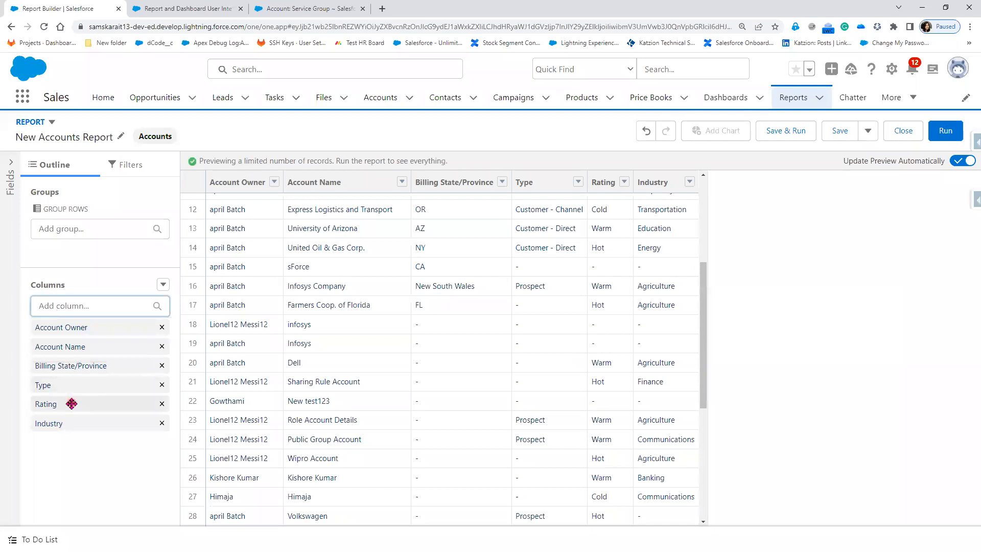
Step: Move the Billing State/Province column below Industry and add Annual Revenue as the last column
drag(97, 376, 85, 440)
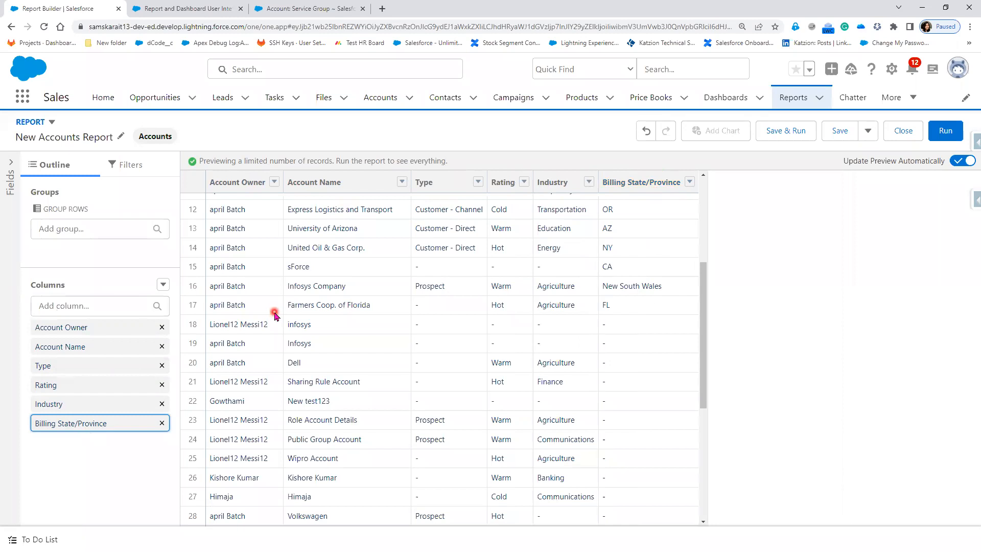
click(86, 308)
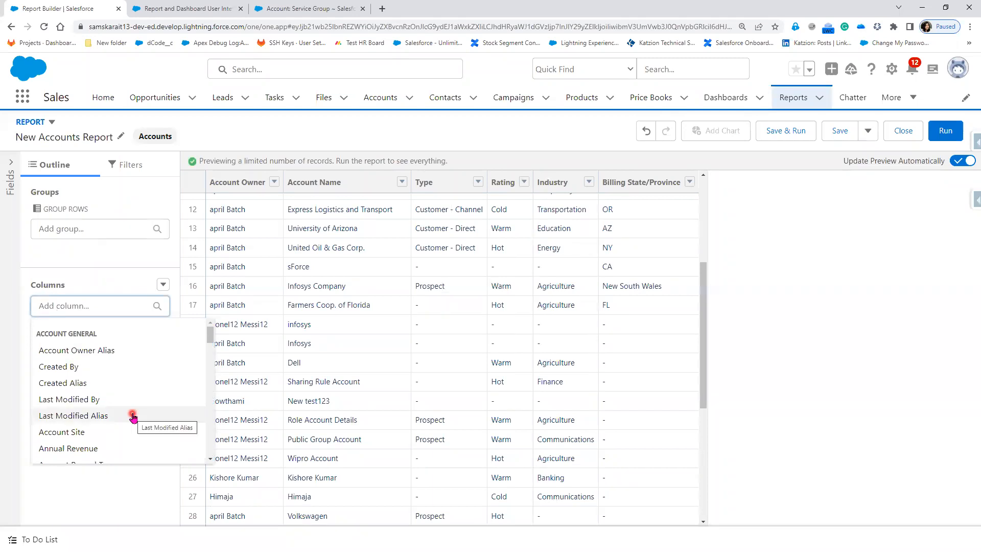
click(68, 448)
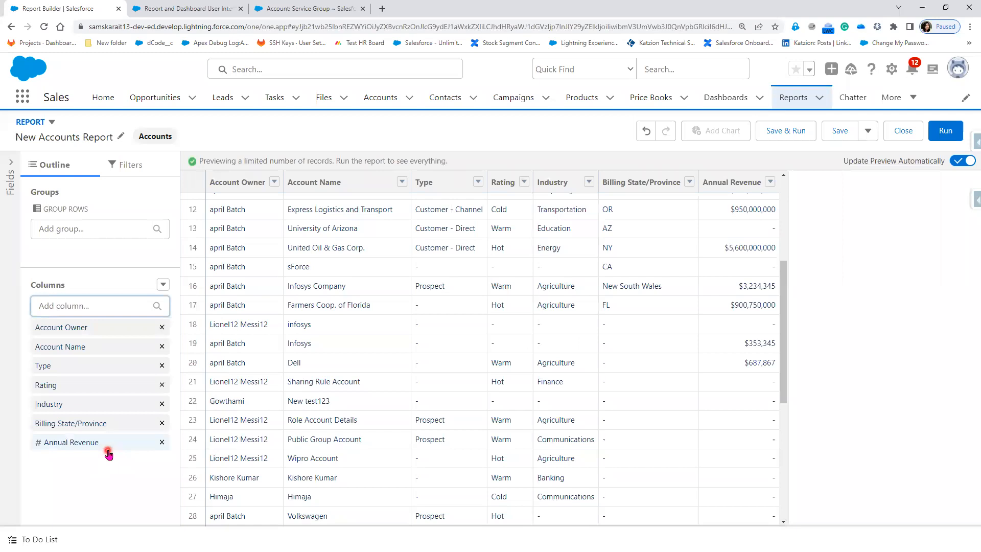
Step: Expand the full list of available report fields to view it and collapse it again
click(11, 164)
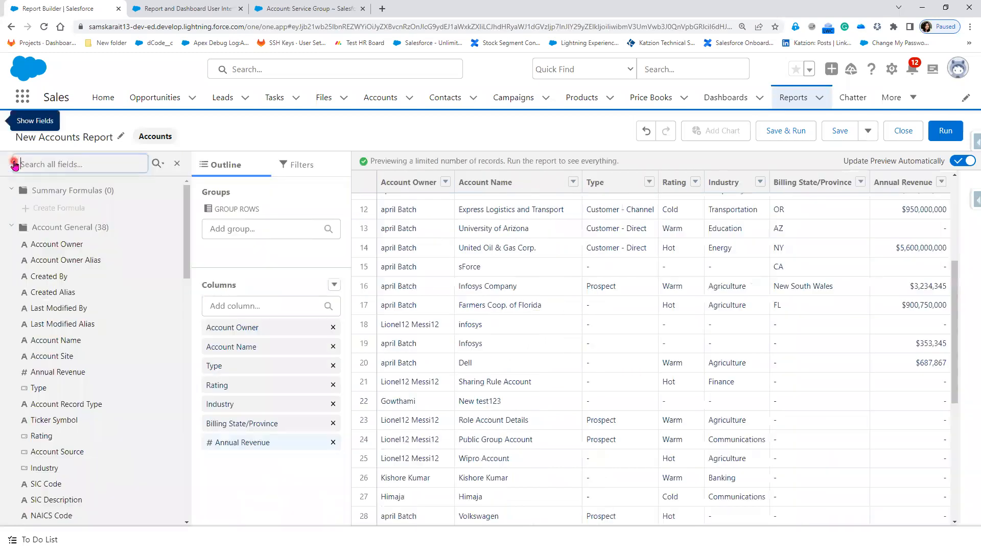
click(176, 166)
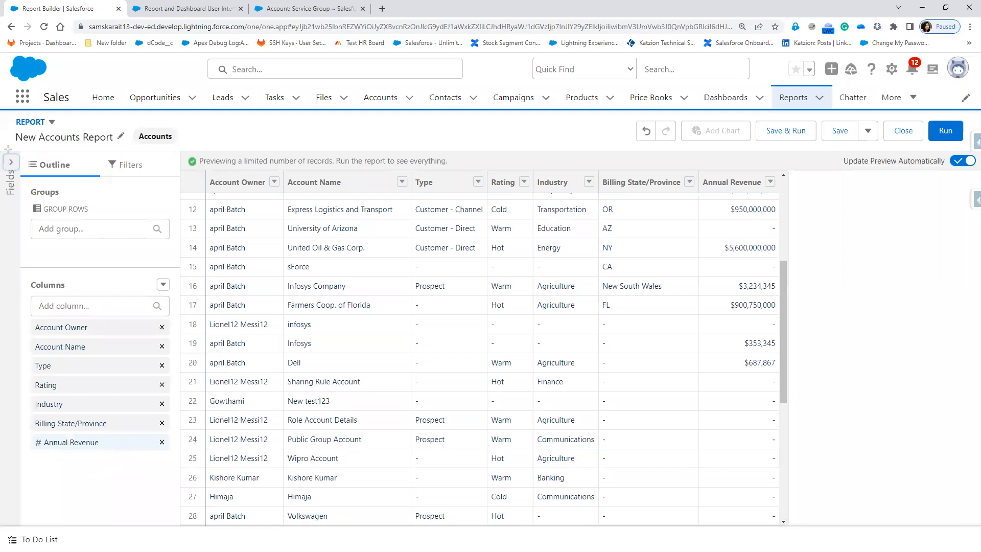
drag(2, 148, 24, 219)
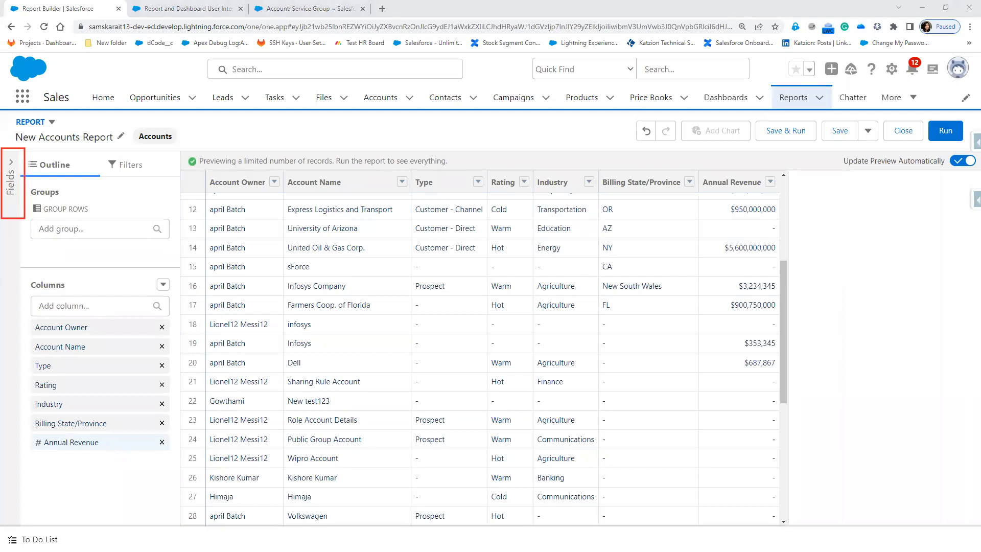